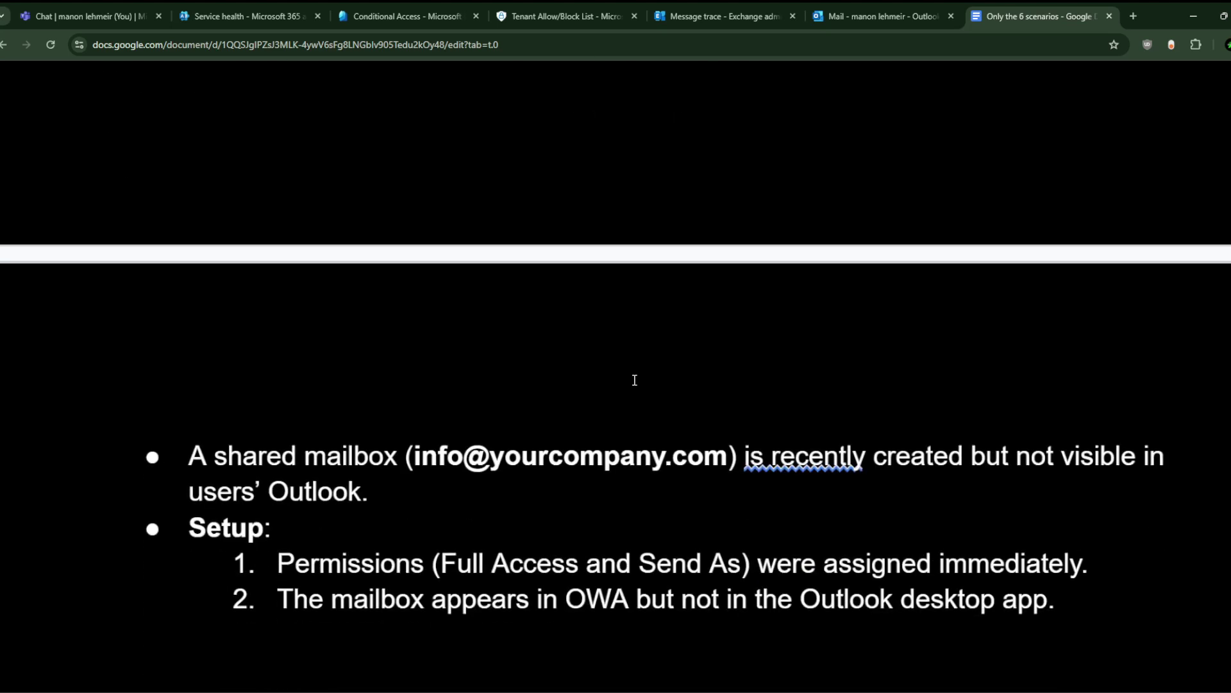
# Read the shared mailbox scenario and start Outlook (classic) with the Outlook profile, repositioning its window.
pyautogui.scroll(-2, 635, 380)
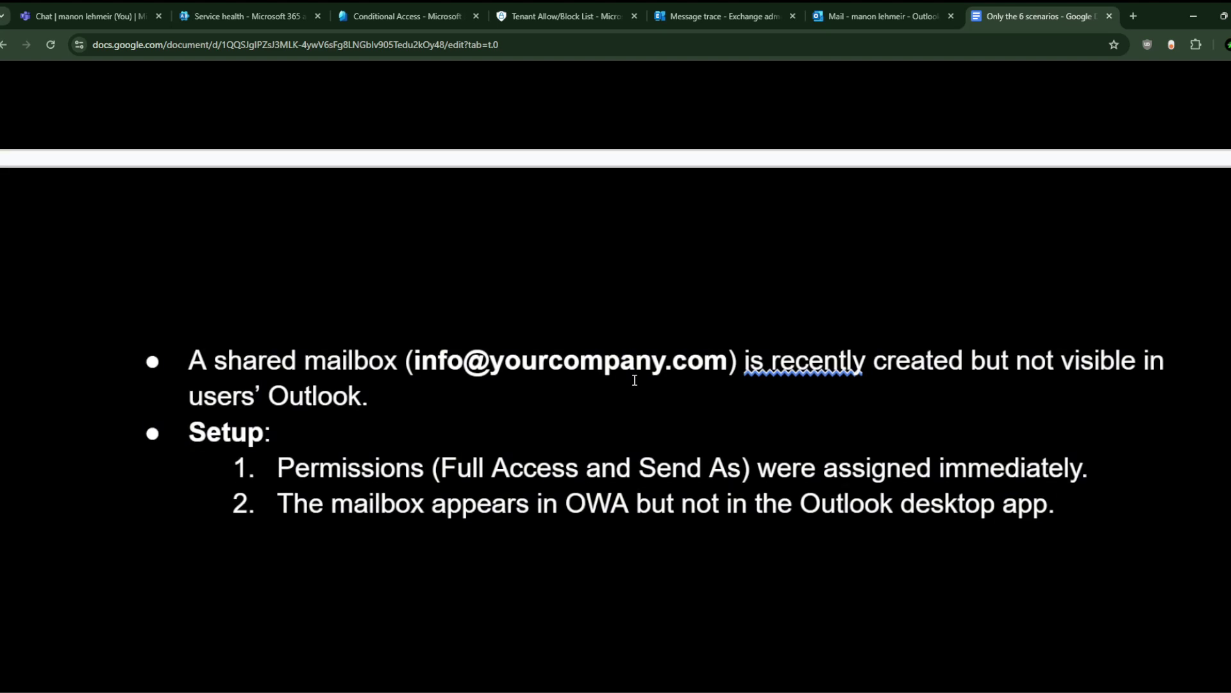
pyautogui.scroll(-2, 635, 380)
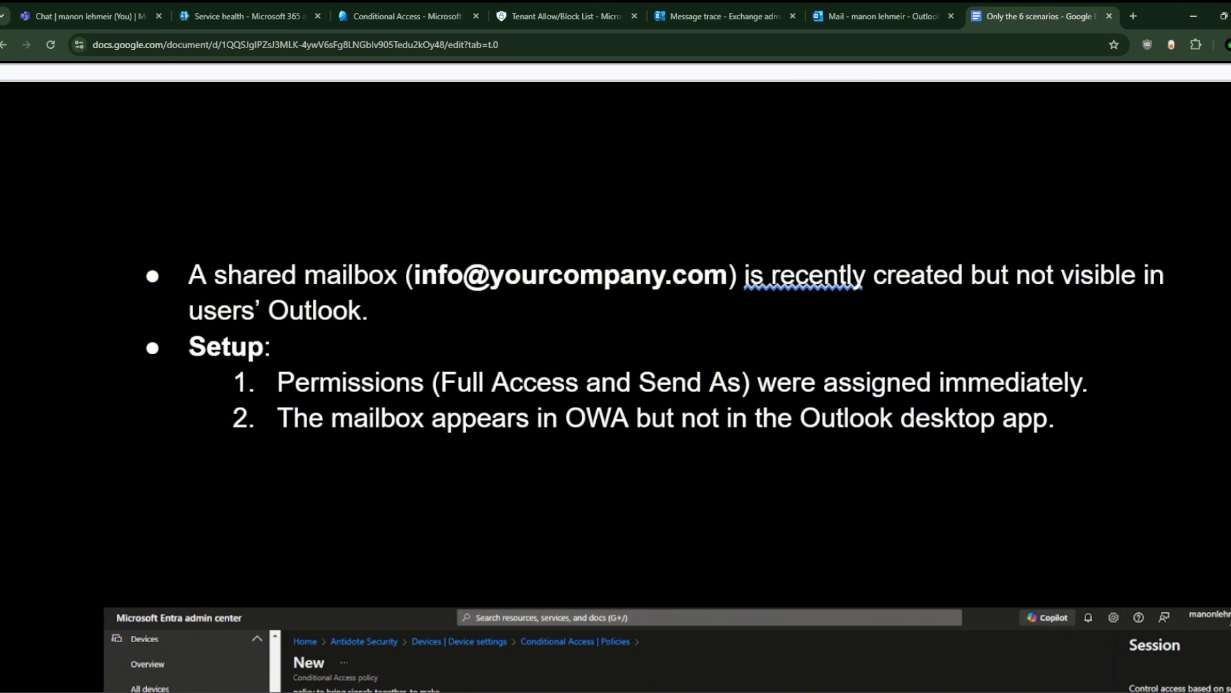
pyautogui.press('super')
pyautogui.write('OUTL')
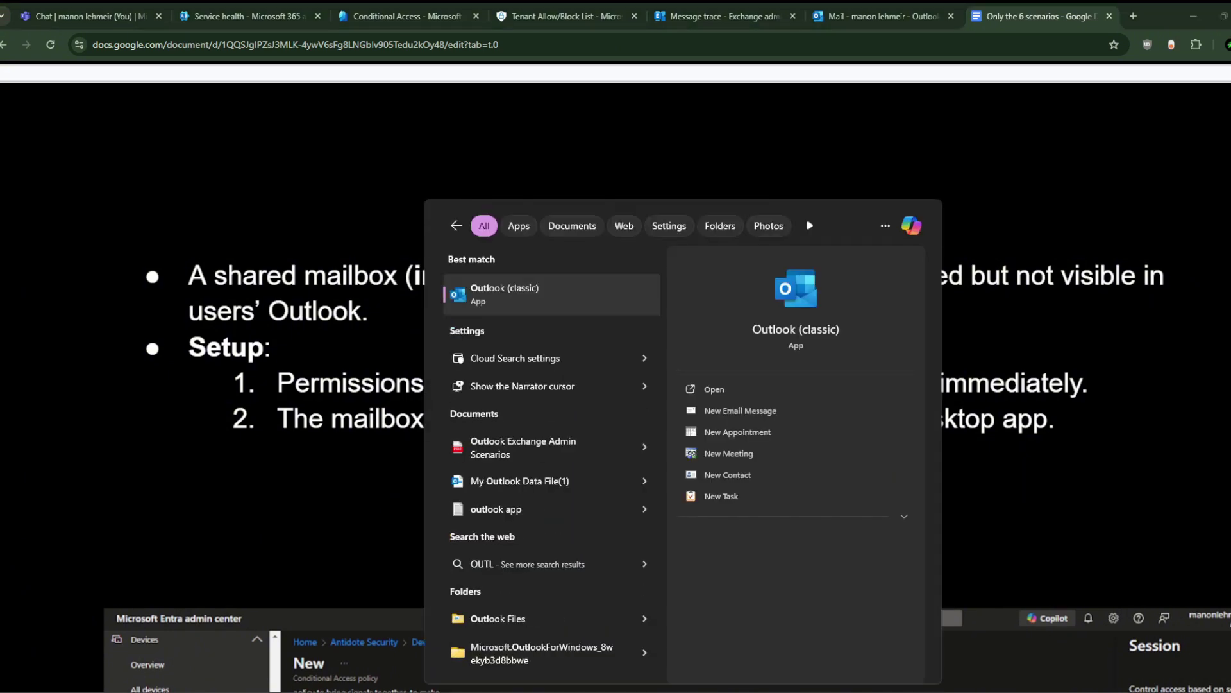
pyautogui.click(529, 290)
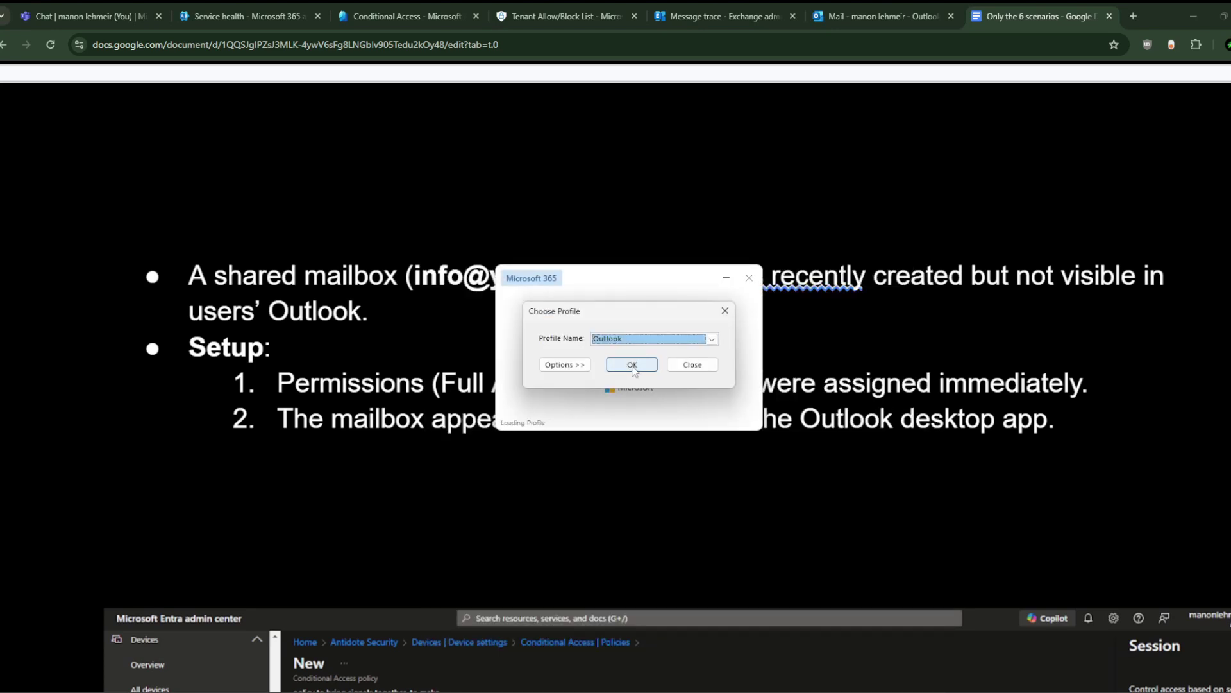
pyautogui.click(632, 366)
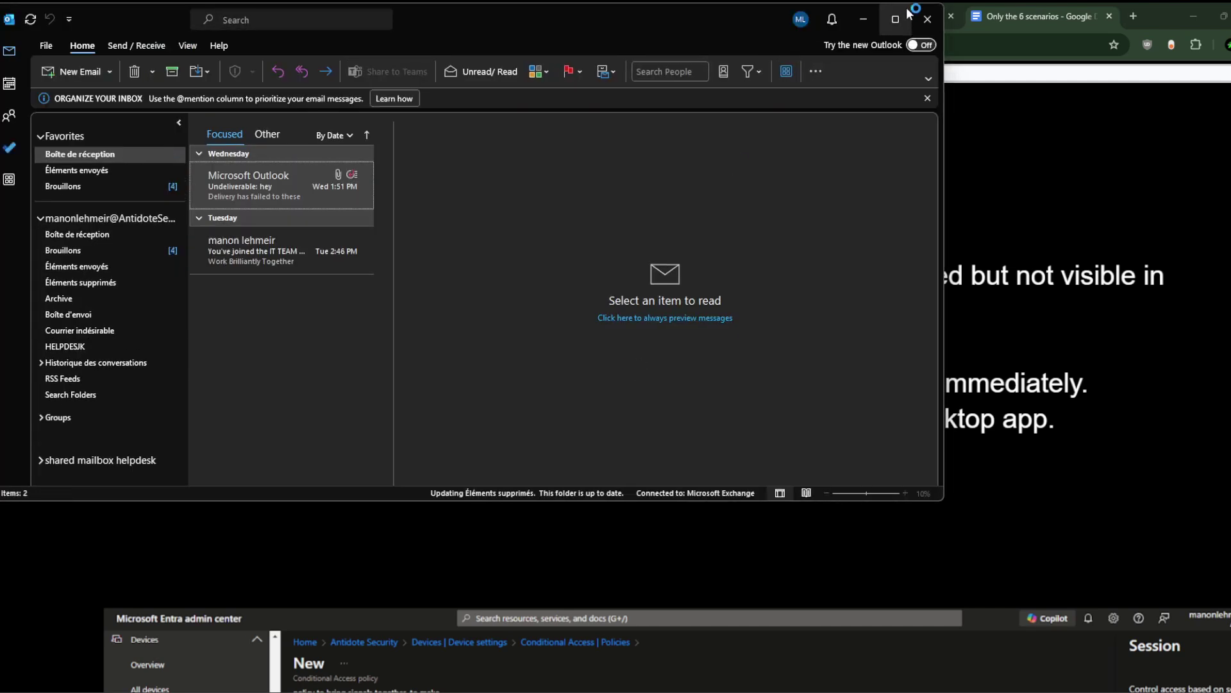
pyautogui.moveTo(737, 14); pyautogui.dragTo(891, 40)
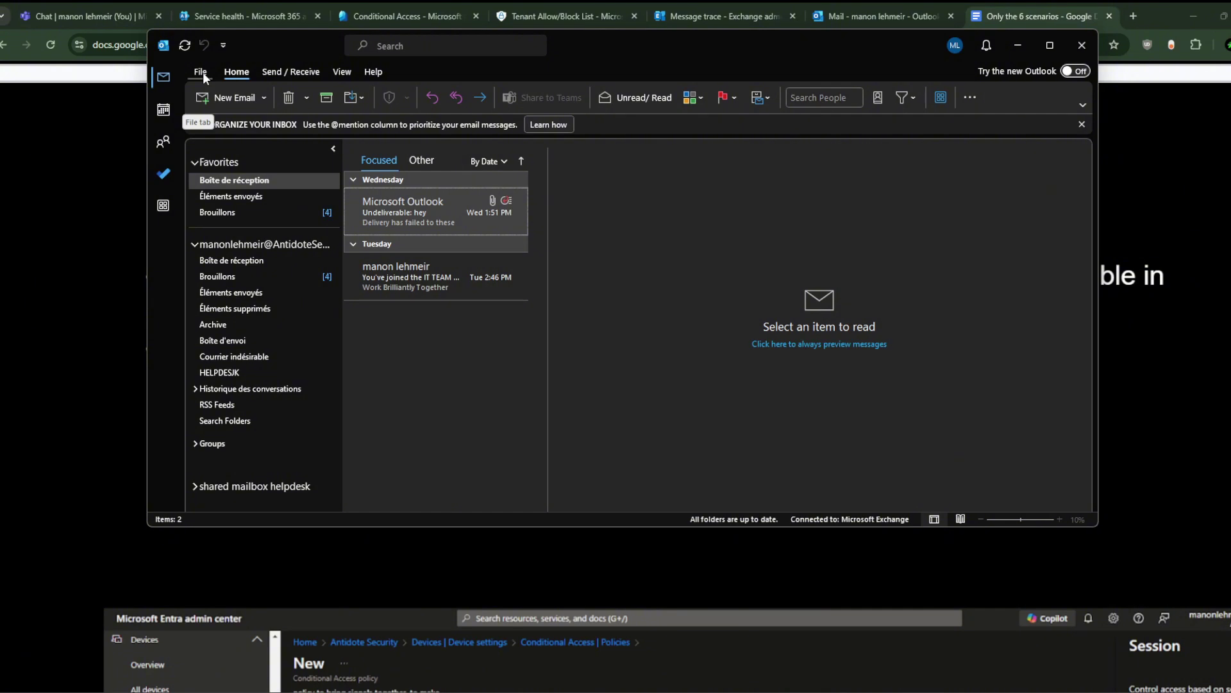
# View the option for adding an additional mailbox in the Exchange account's advanced settings, and close all account dialogs without changes.
pyautogui.click(203, 72)
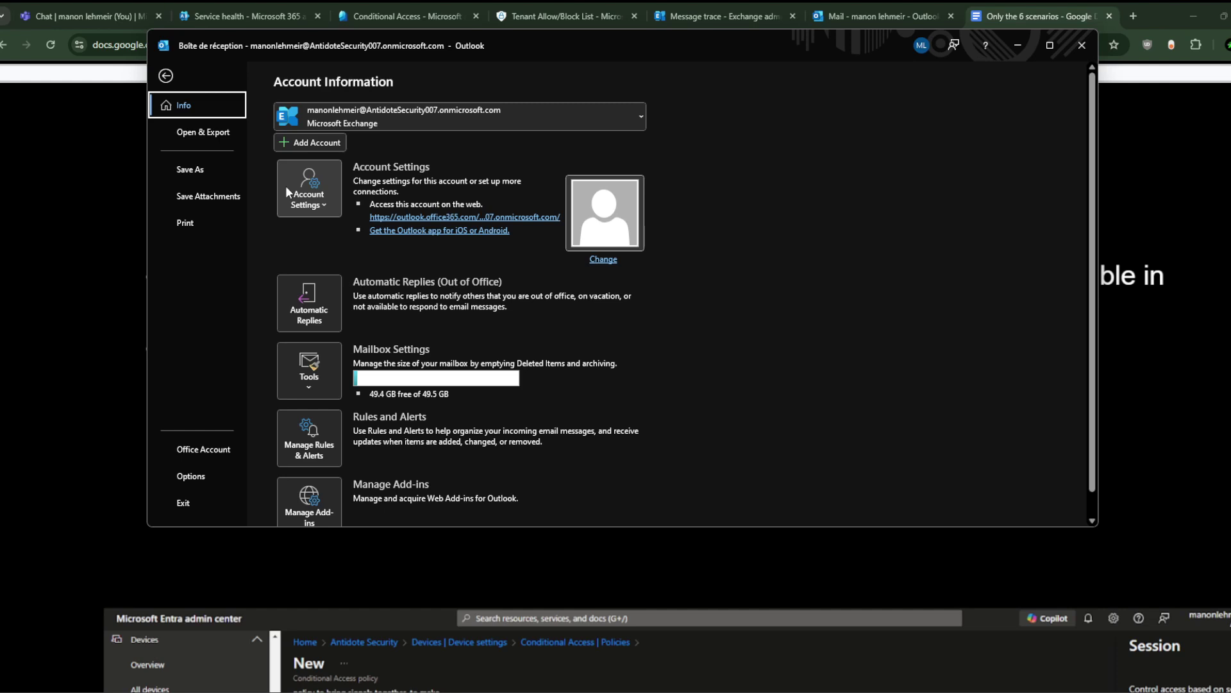
pyautogui.click(324, 199)
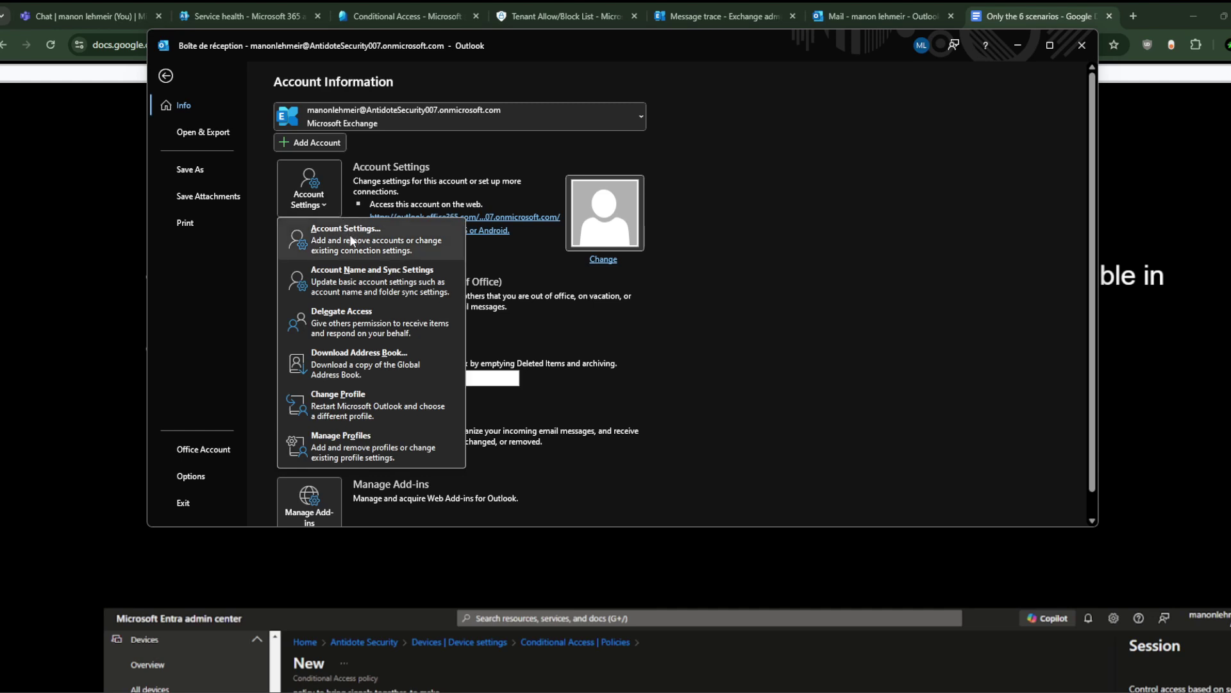
pyautogui.click(390, 241)
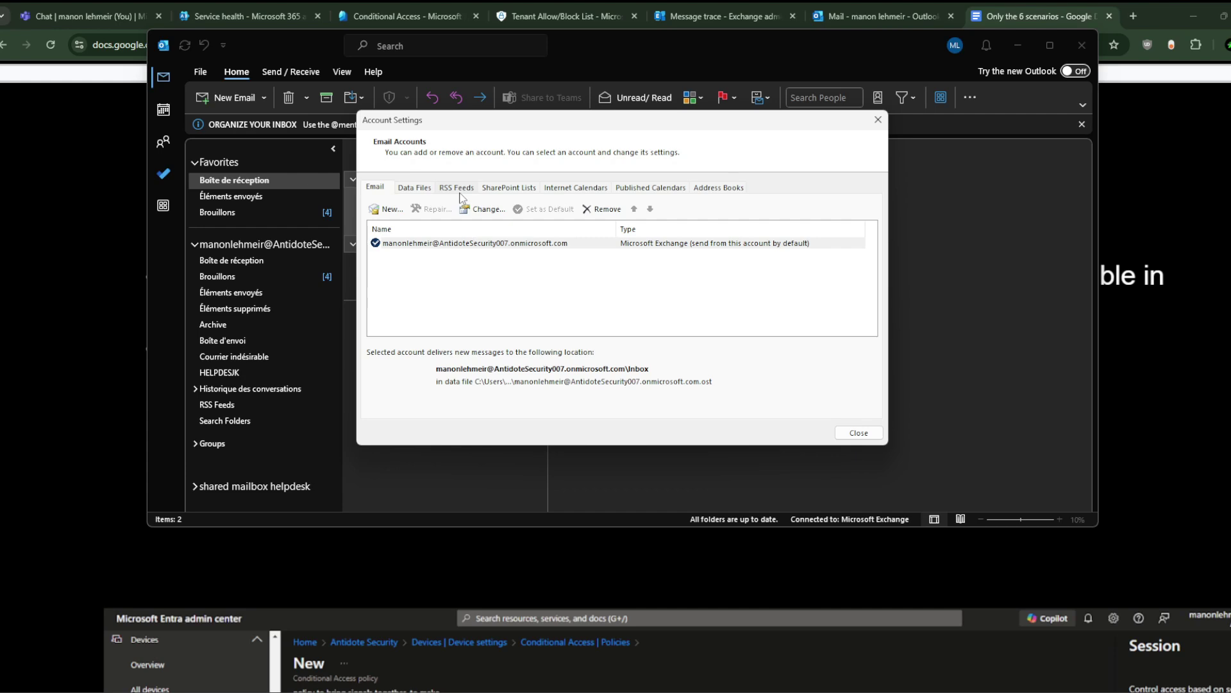
pyautogui.click(482, 209)
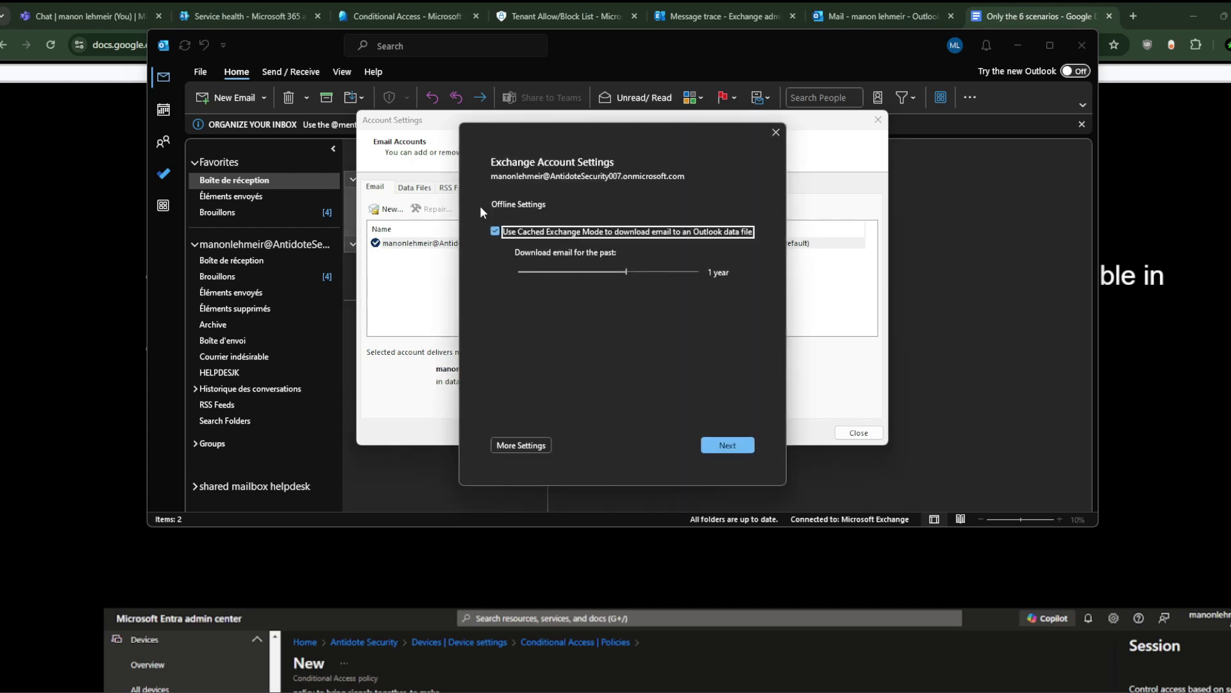
pyautogui.click(520, 442)
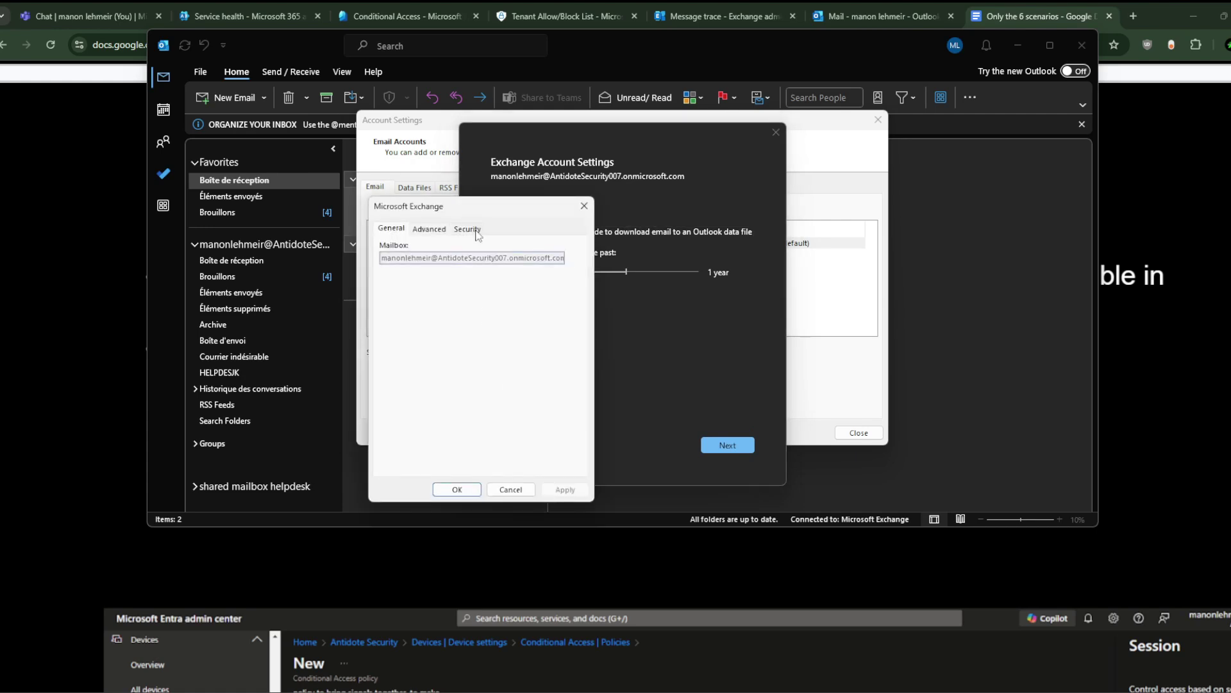
pyautogui.click(431, 230)
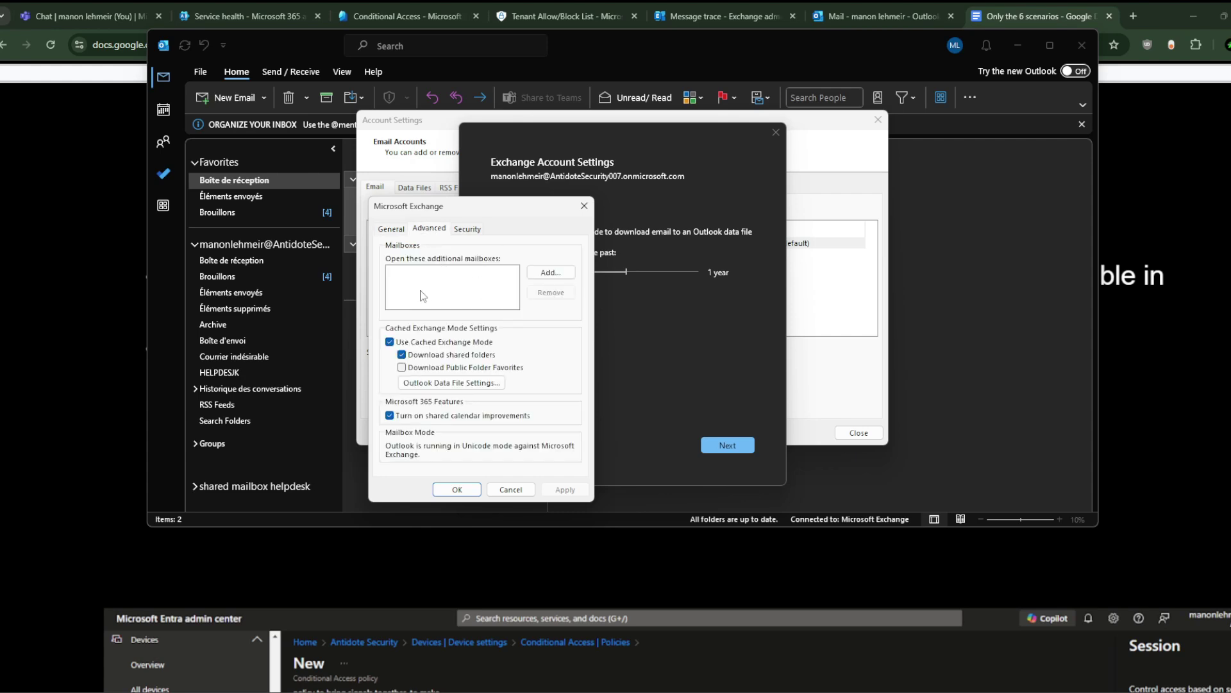
pyautogui.click(547, 277)
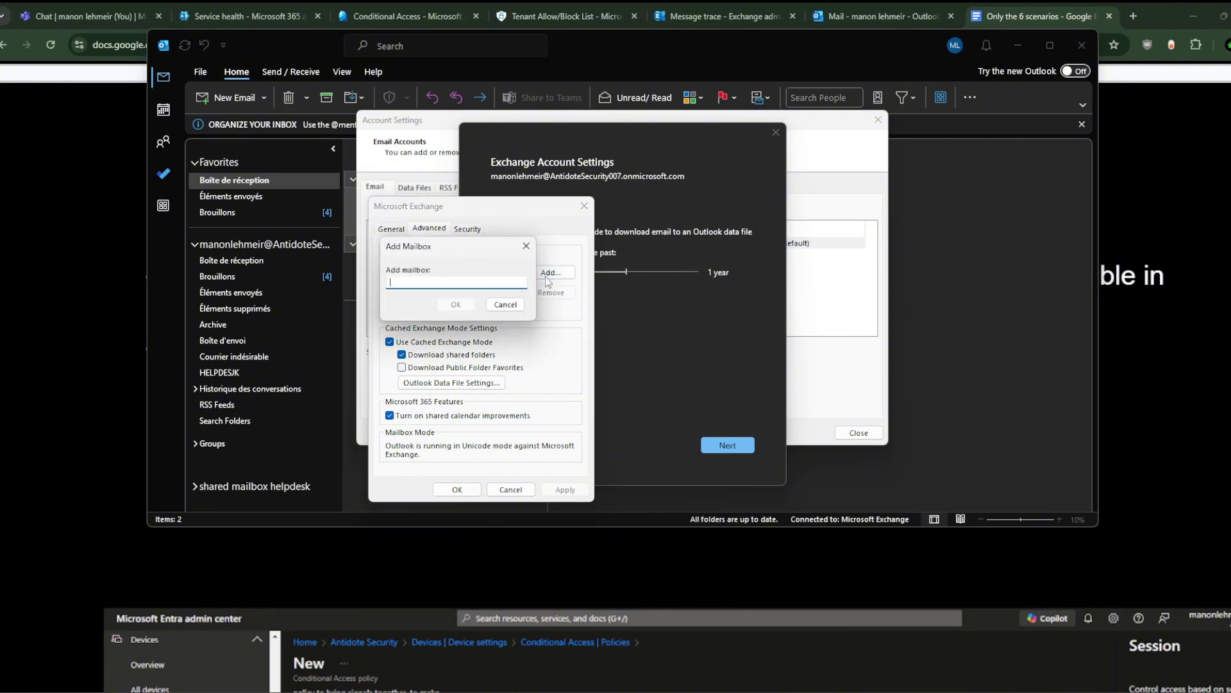
pyautogui.click(525, 248)
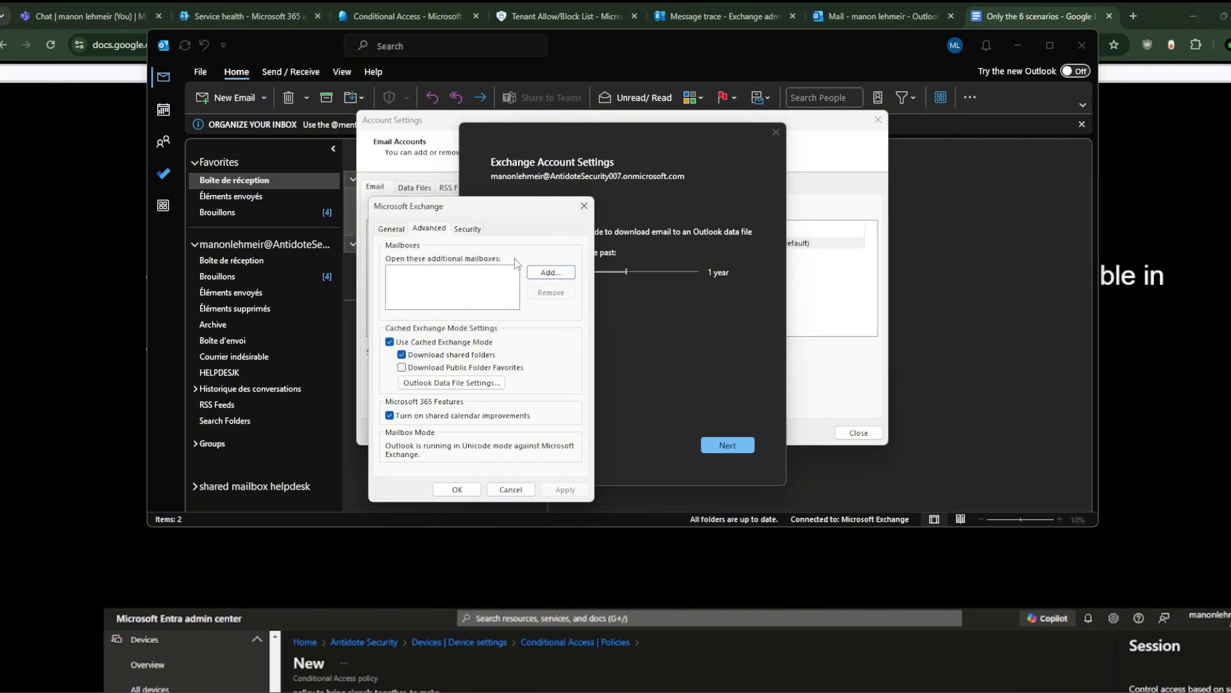
pyautogui.click(584, 205)
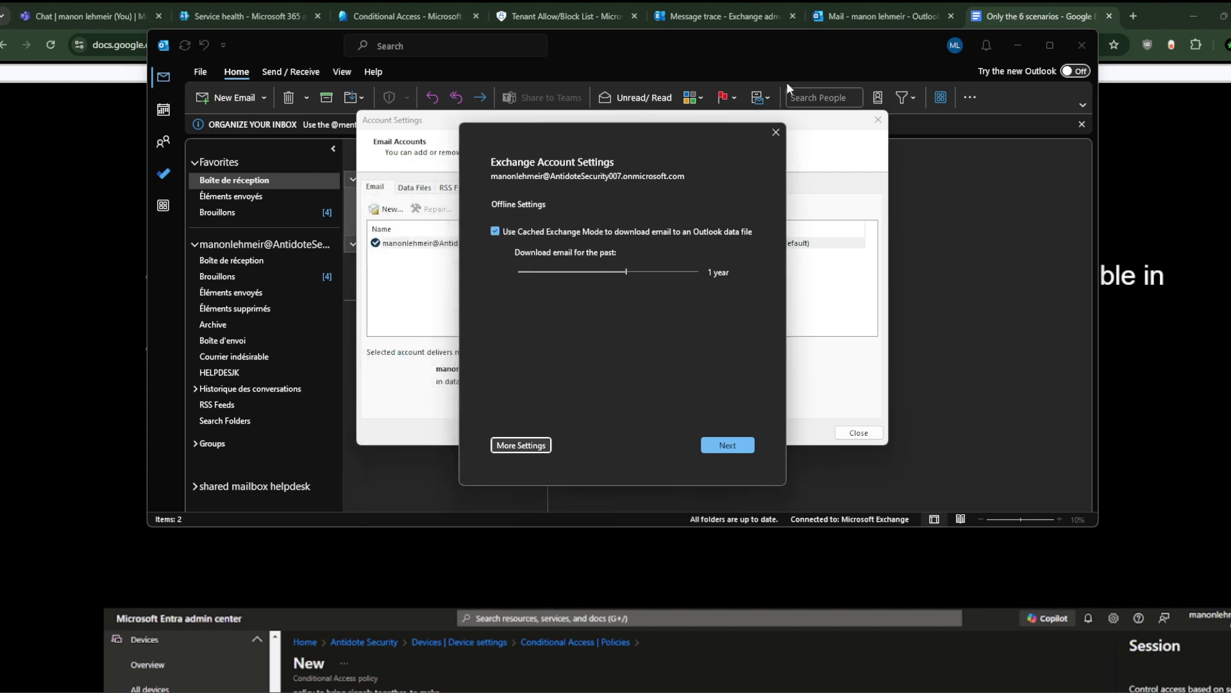
pyautogui.click(776, 135)
pyautogui.click(876, 119)
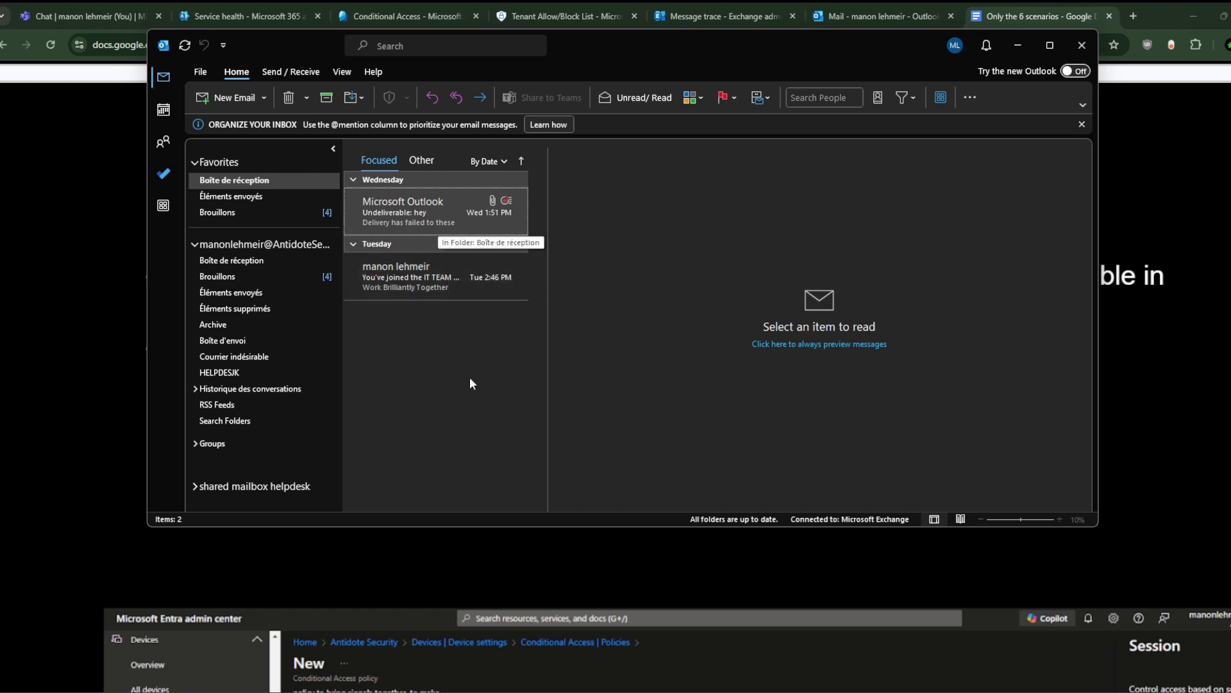
# Open the Mail (Microsoft Outlook) setup from Control Panel and place its dialog over the Outlook window.
pyautogui.press('super')
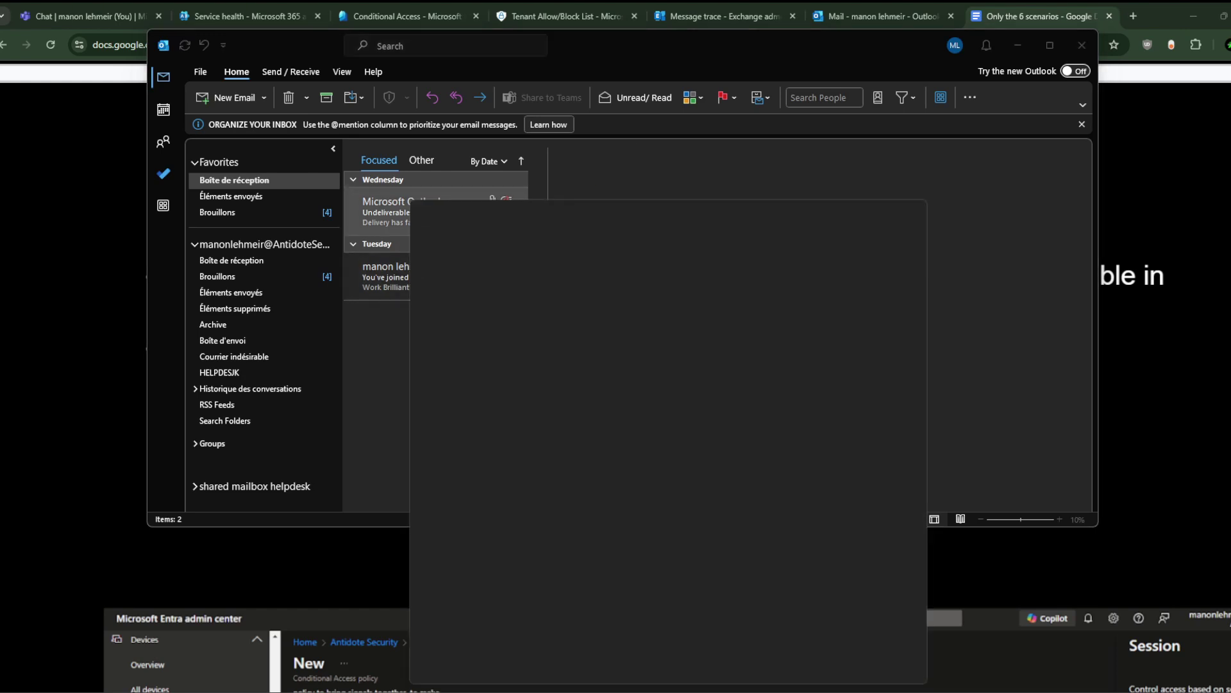
pyautogui.write('CONTROL')
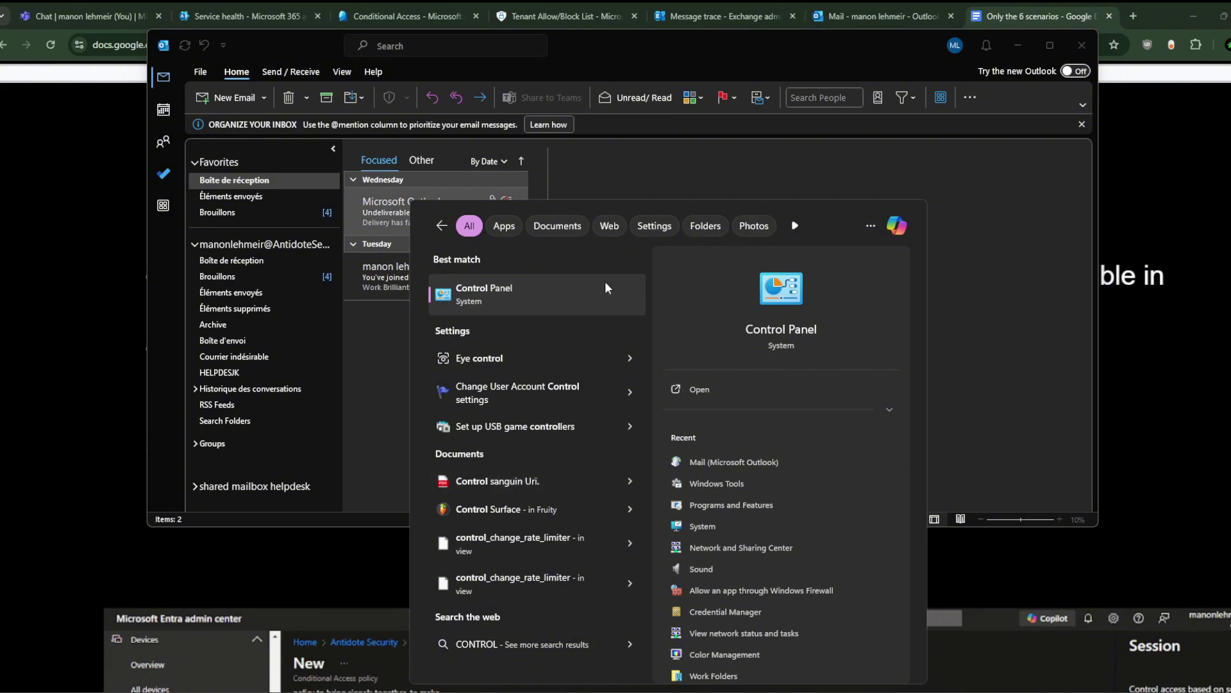
pyautogui.press('Return')
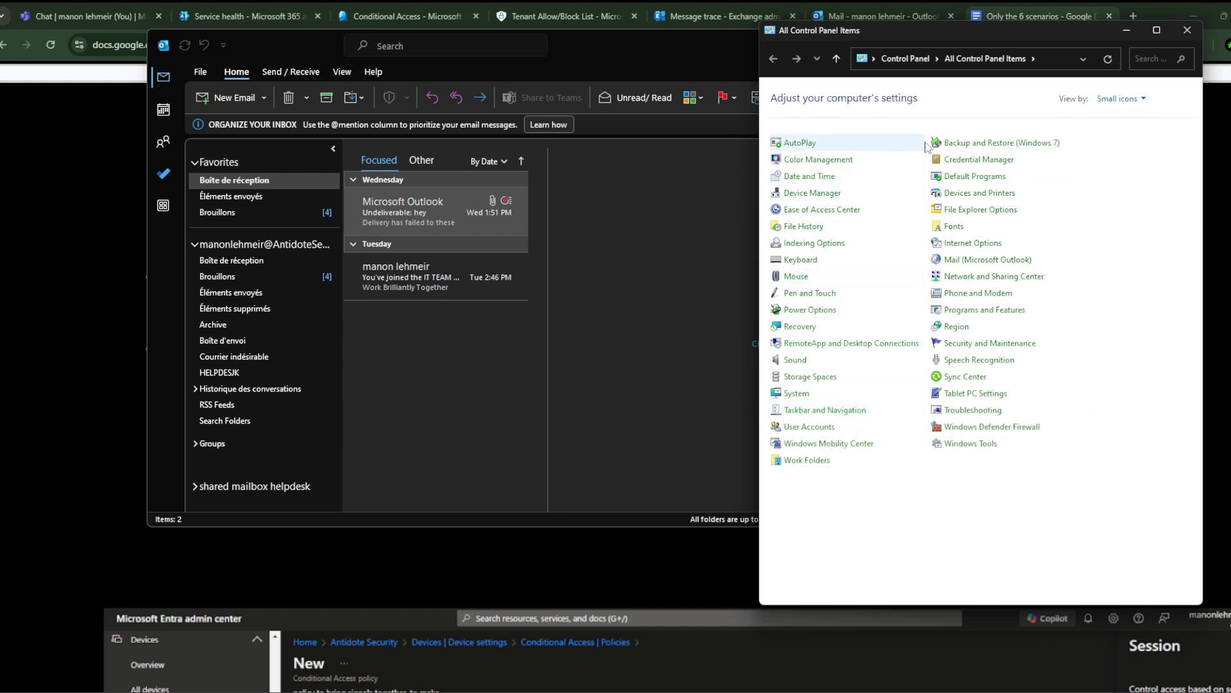
pyautogui.click(972, 263)
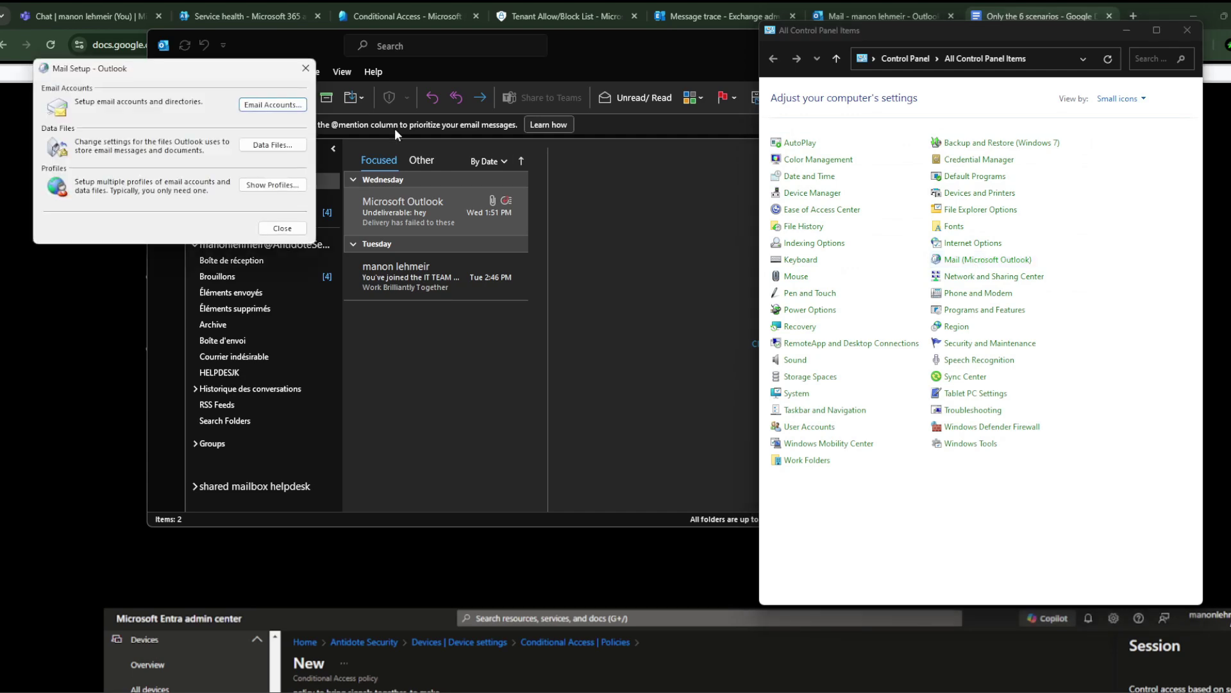
pyautogui.moveTo(190, 75); pyautogui.dragTo(555, 368)
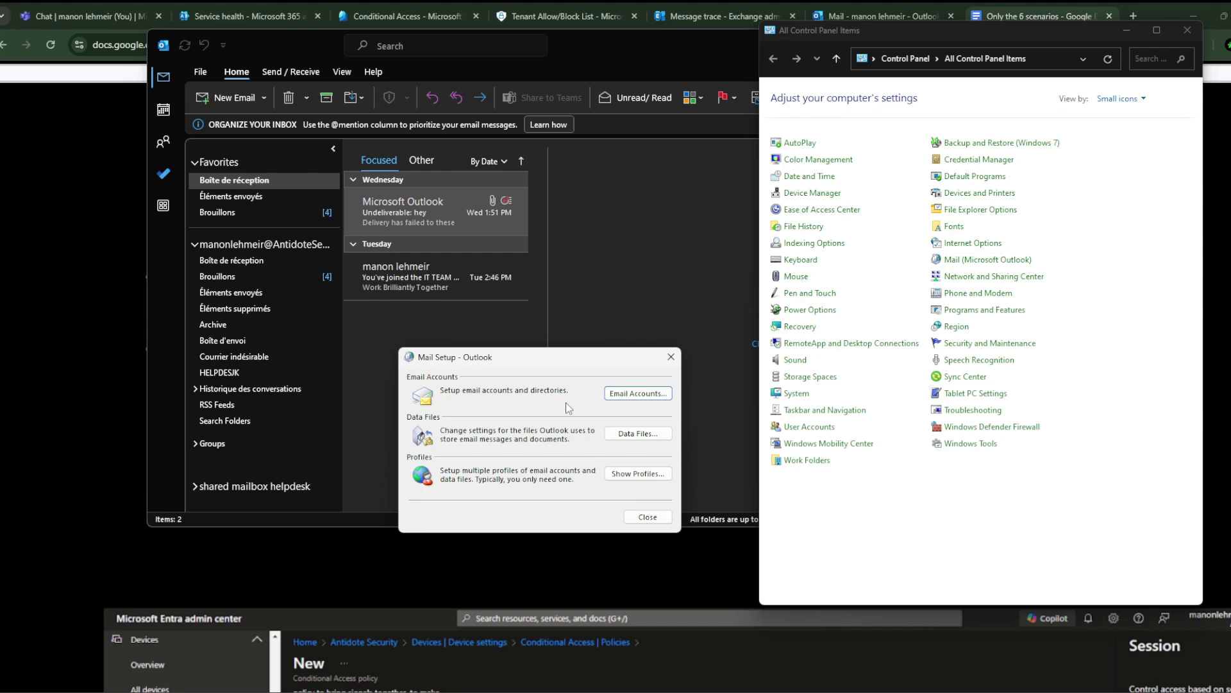
# Open the folder that holds the Outlook account's data file from the email account settings.
pyautogui.click(644, 393)
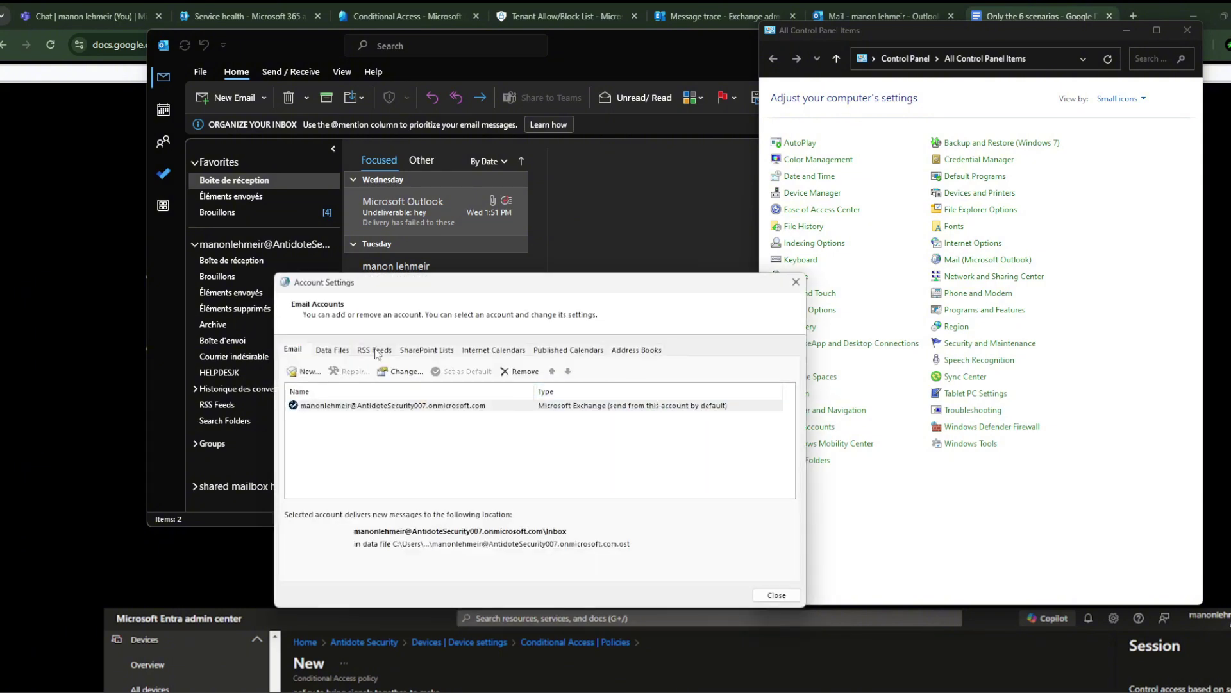
pyautogui.click(332, 351)
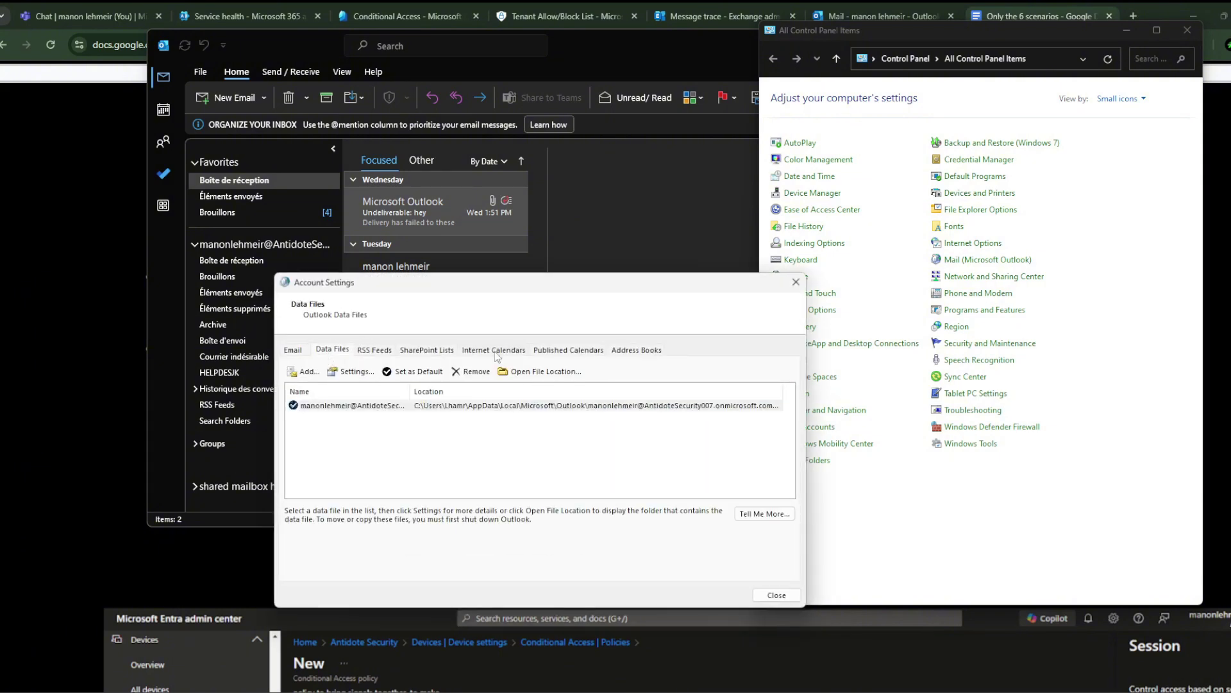
pyautogui.click(530, 372)
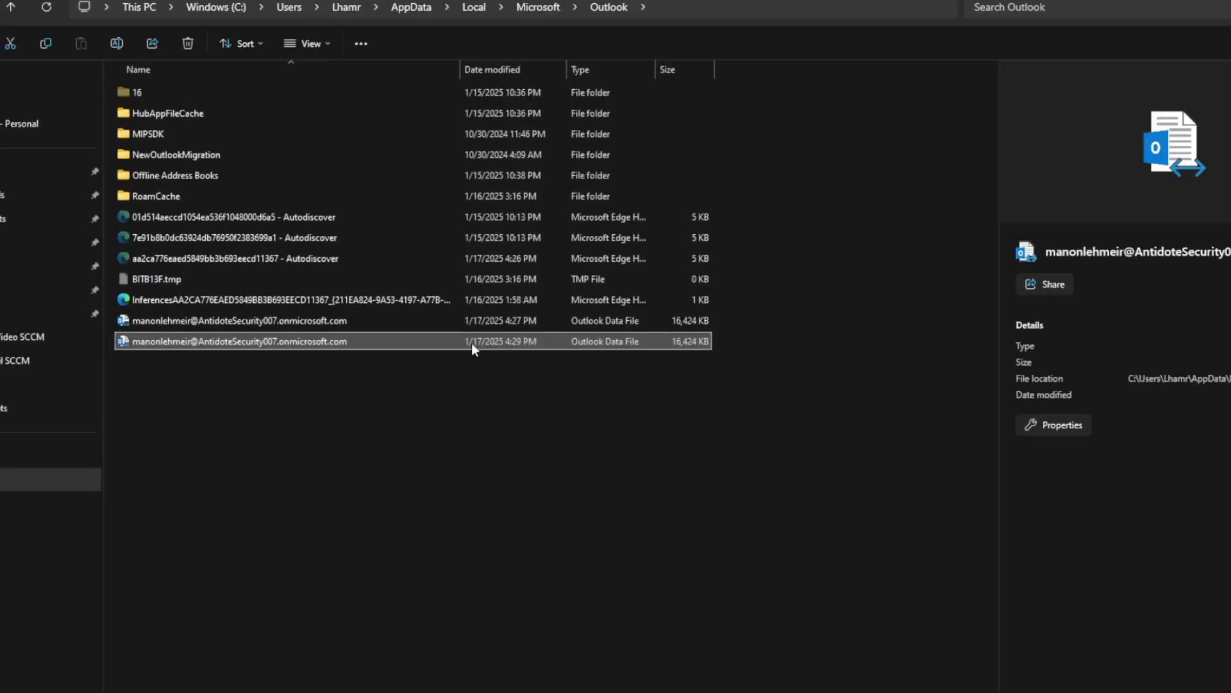
# Examine the two Outlook data files in the folder and the actions available for the last one.
pyautogui.moveTo(206, 375); pyautogui.dragTo(347, 322)
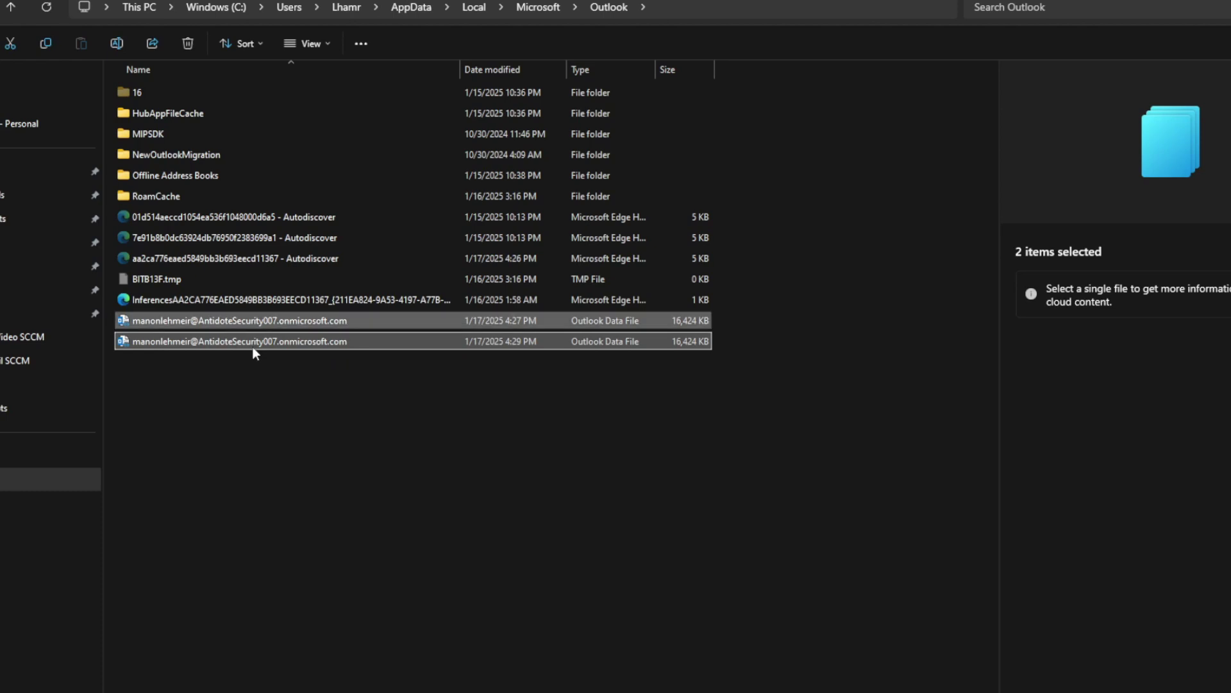
pyautogui.moveTo(220, 377); pyautogui.dragTo(345, 321)
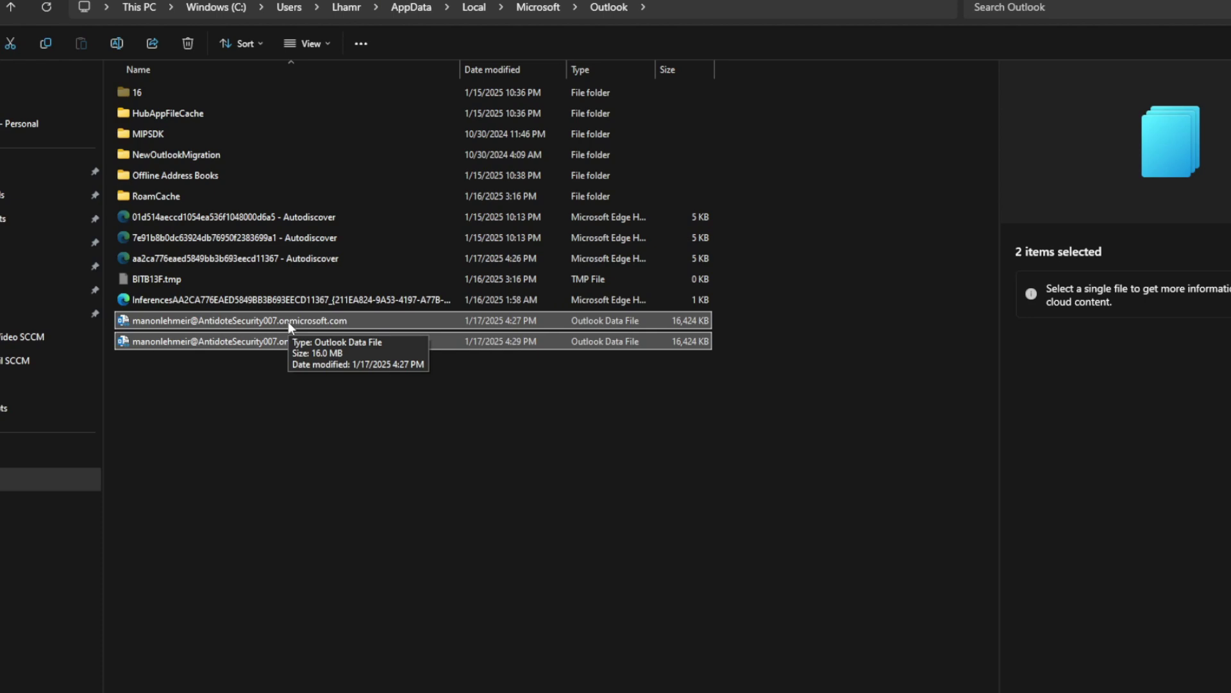
pyautogui.click(313, 392)
pyautogui.rightClick(328, 343)
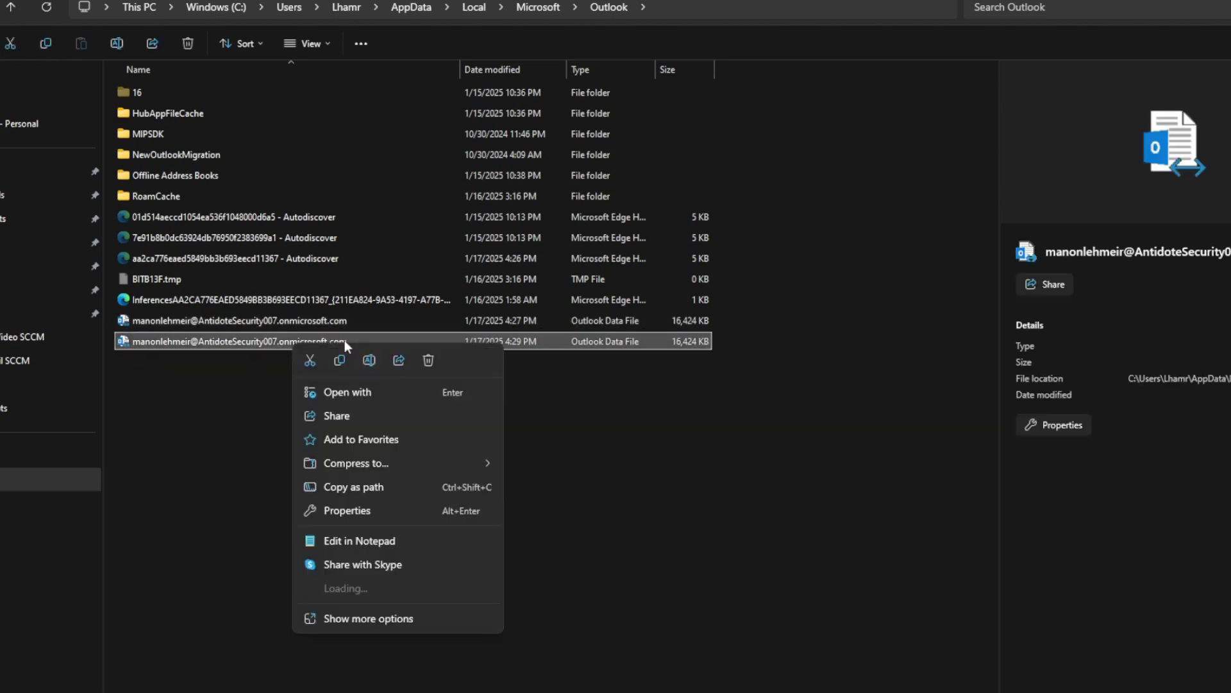
pyautogui.click(684, 597)
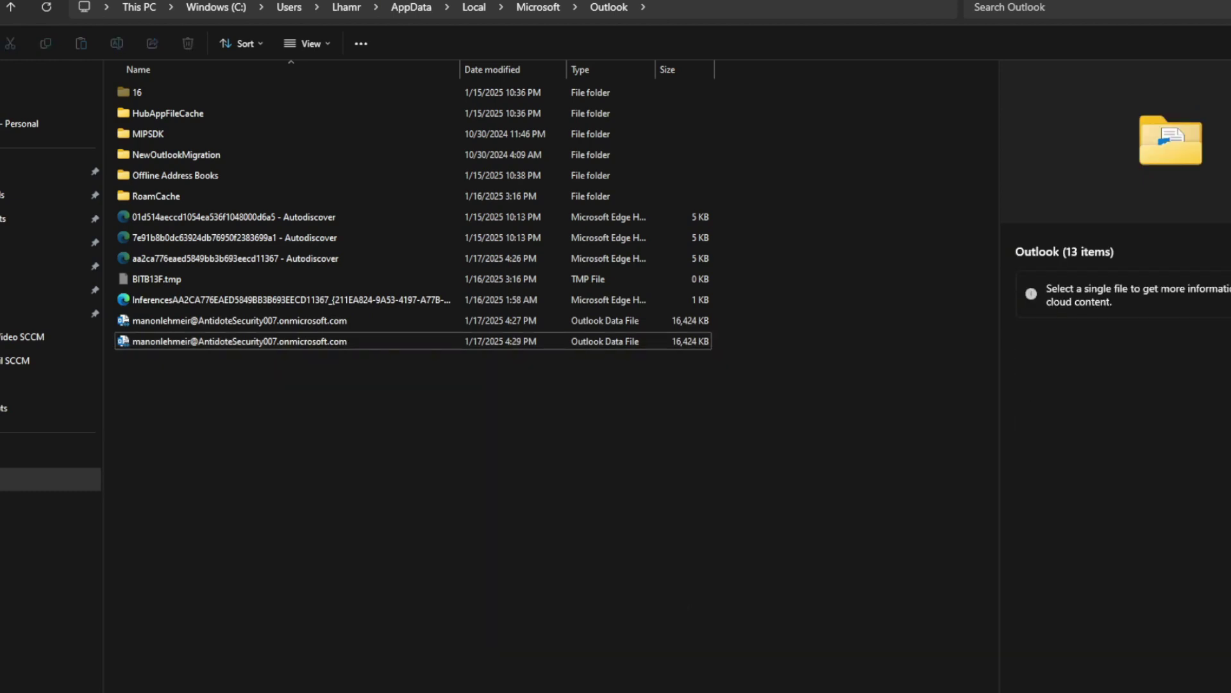
# Close the Account Settings and Mail Setup dialogs.
pyautogui.hotkey('alt', 'Tab')
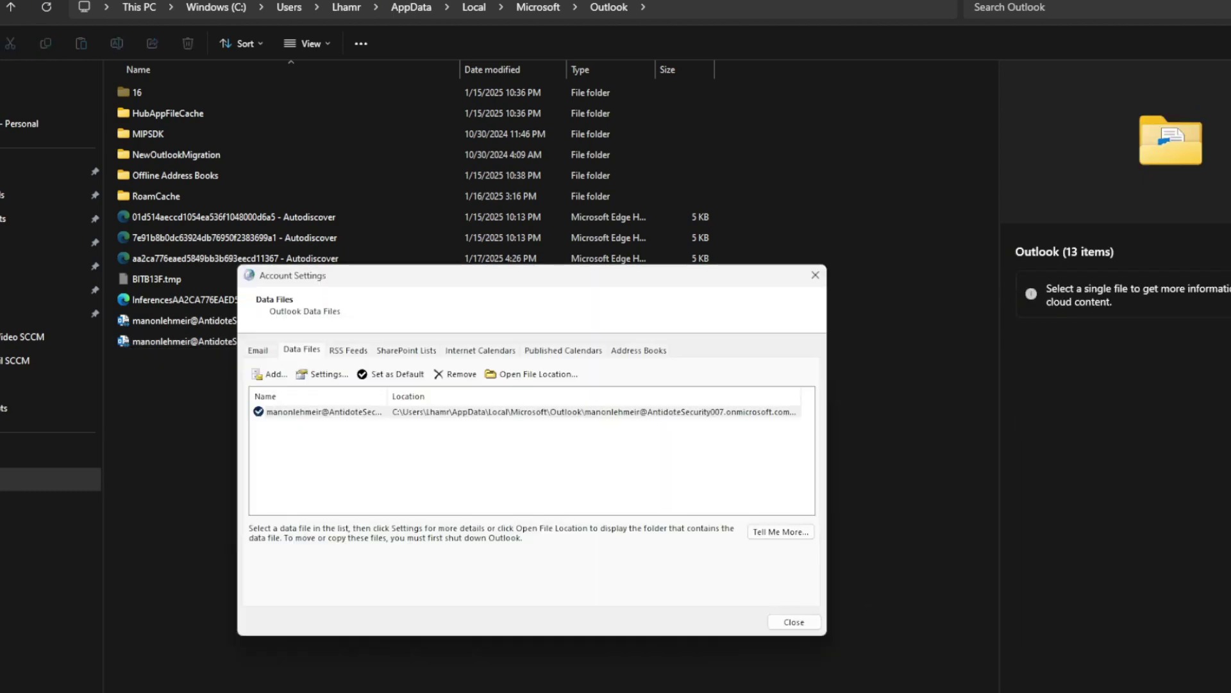
pyautogui.click(815, 277)
pyautogui.click(677, 358)
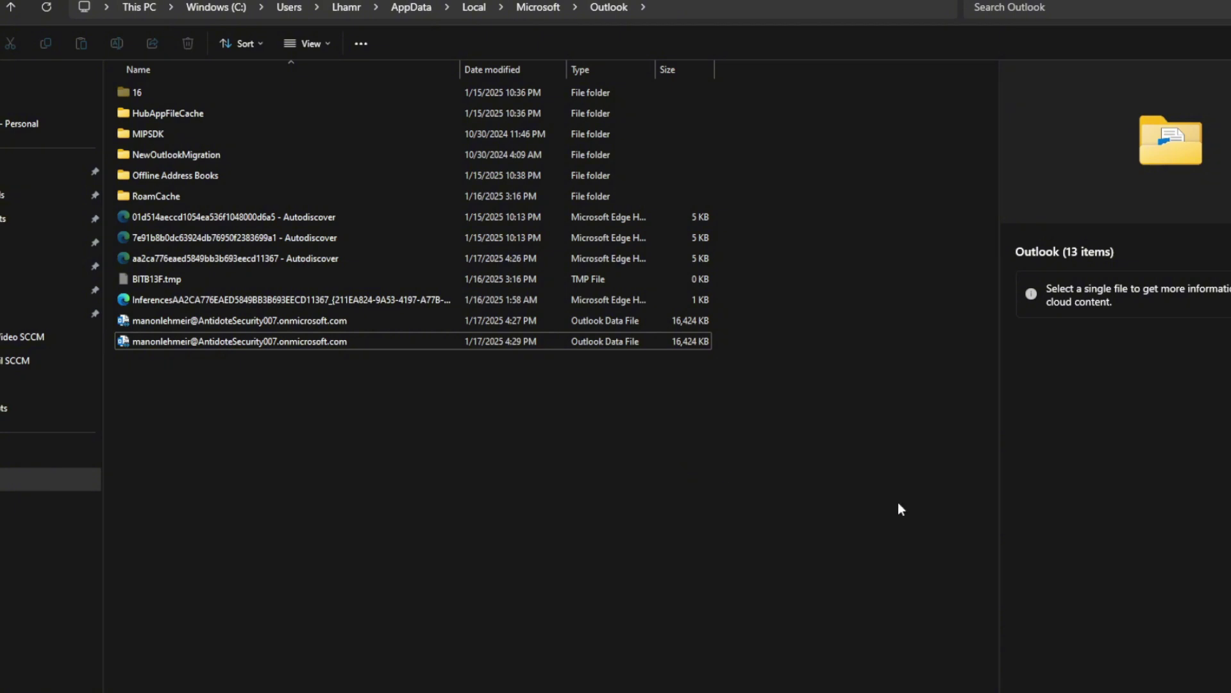
# Try to rename the last Outlook data file in the folder by appending -TEST to its name.
pyautogui.rightClick(302, 342)
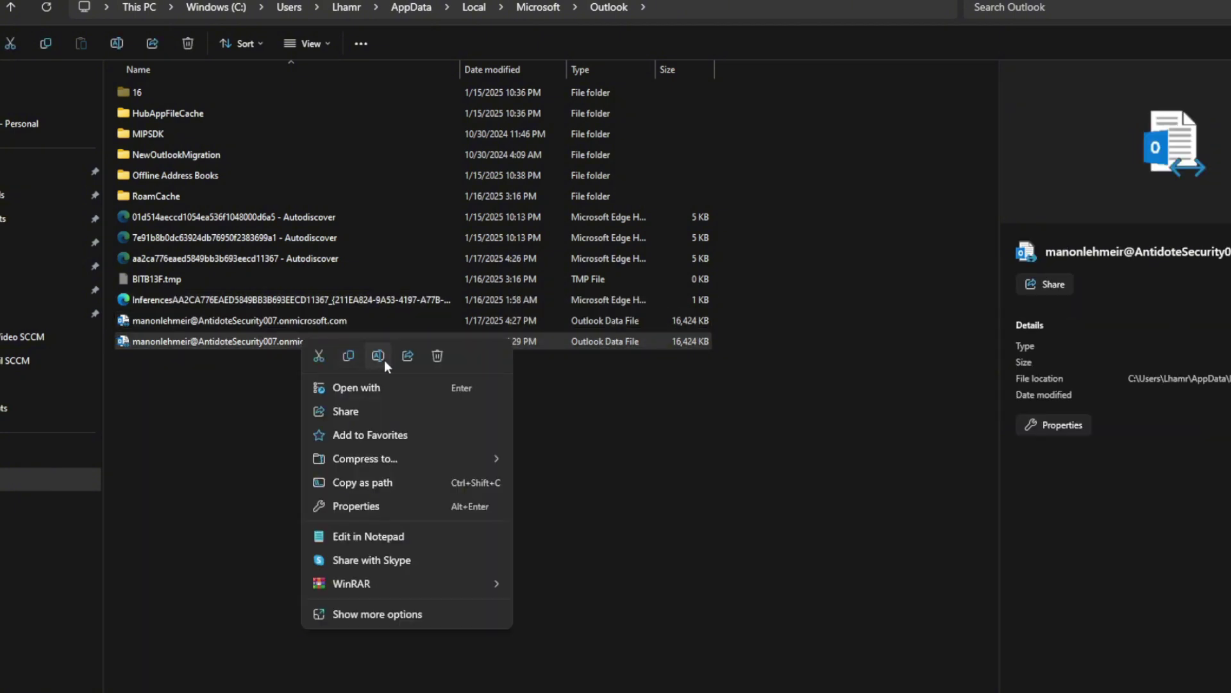
pyautogui.click(378, 356)
pyautogui.press('End')
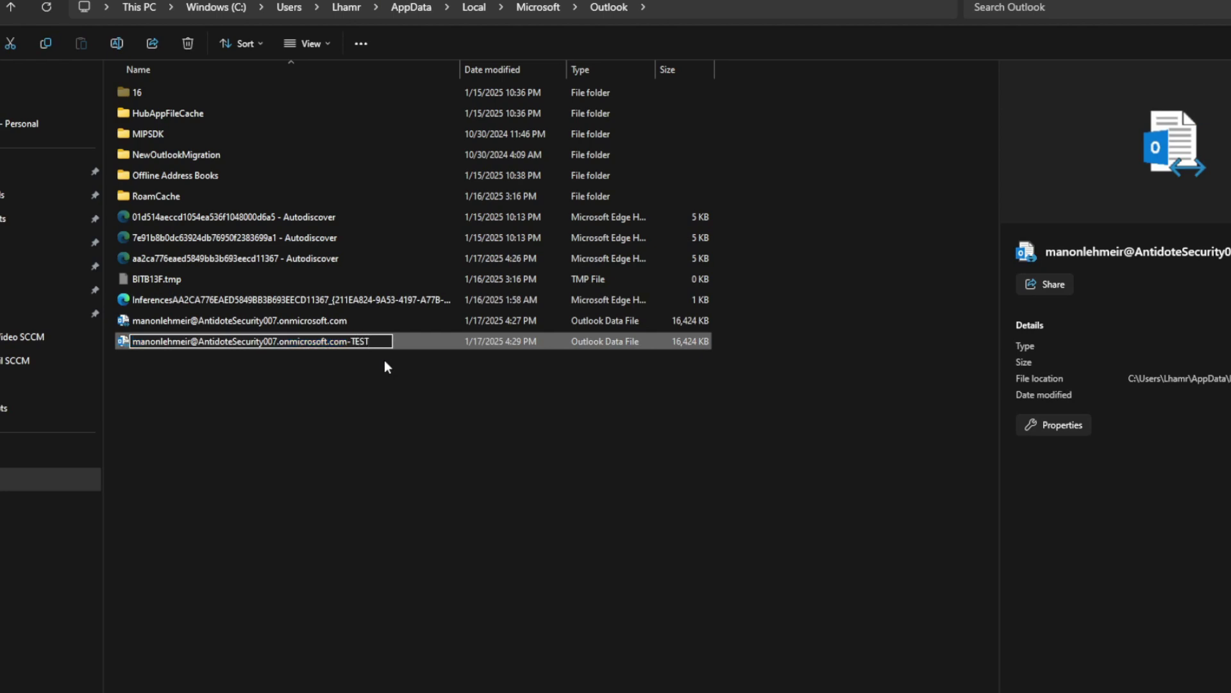
pyautogui.write('-TEST')
pyautogui.press('Return')
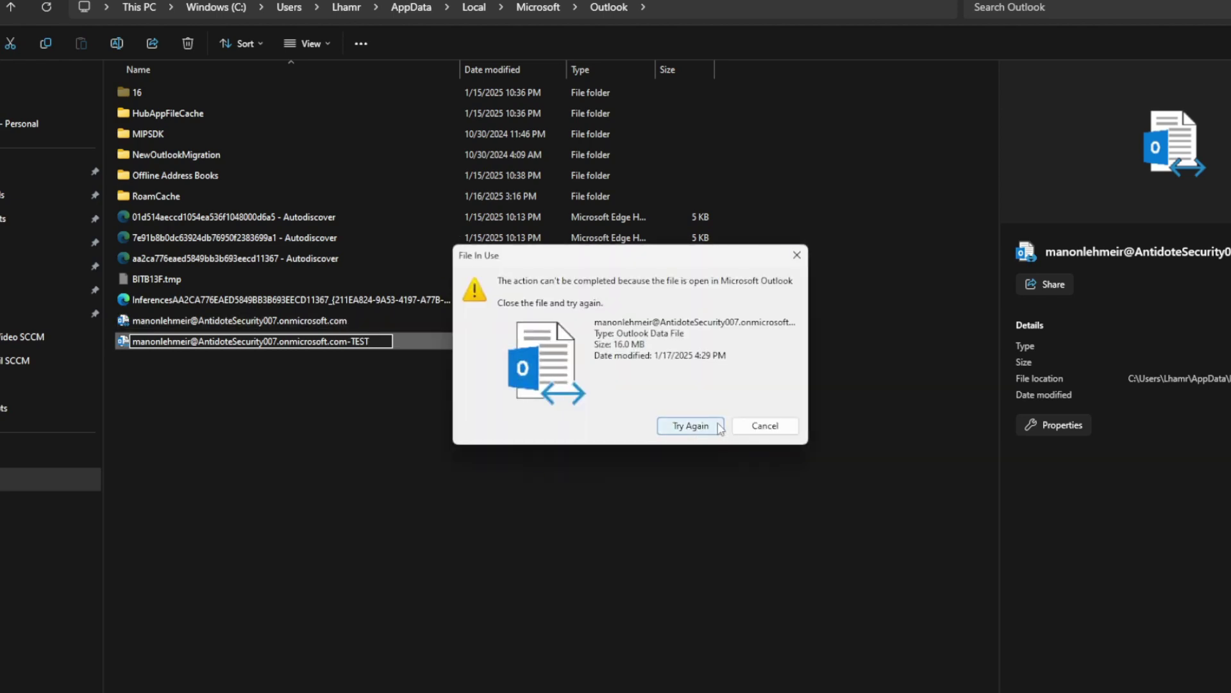
pyautogui.click(776, 426)
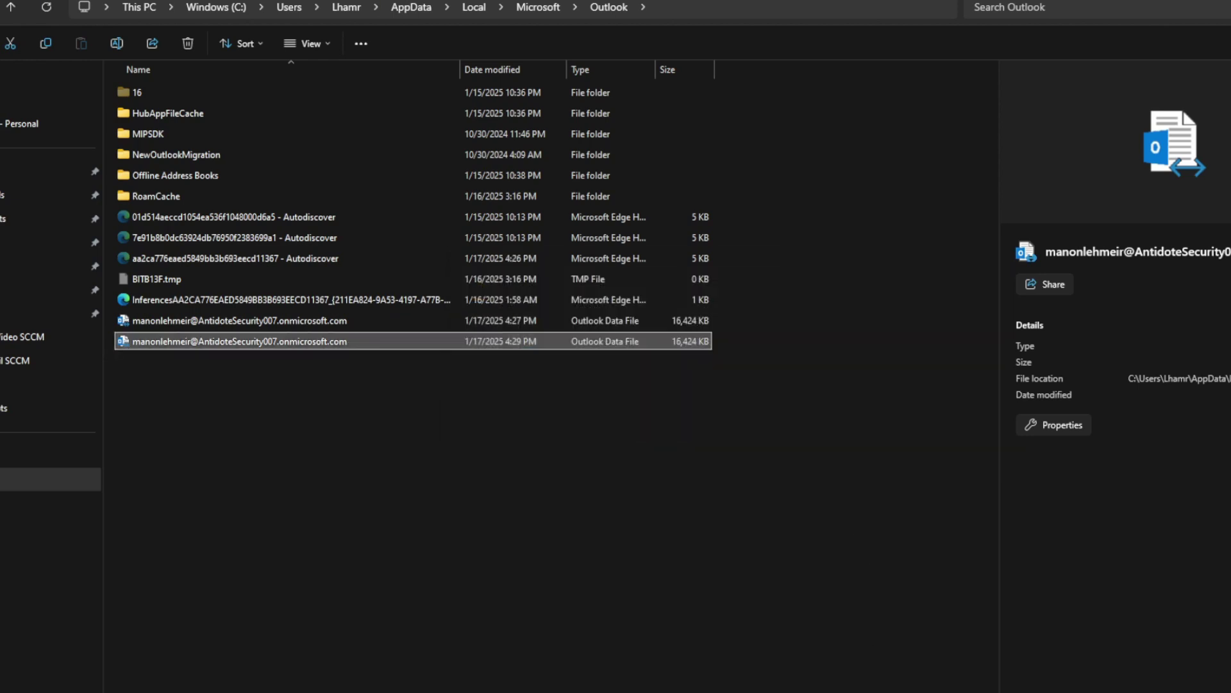
# Close Outlook to release its data file.
pyautogui.hotkey('alt', 'Tab')
pyautogui.click(1129, 14)
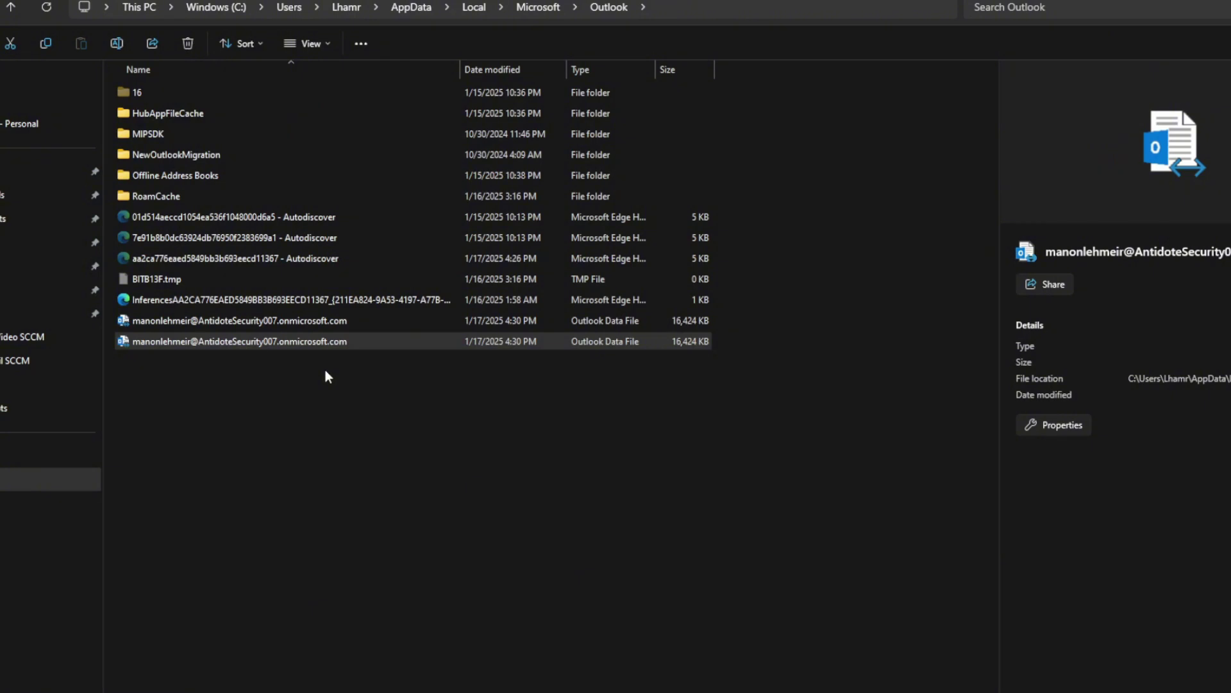
# Rename the last Outlook data file in the folder by appending -test to its name.
pyautogui.rightClick(311, 343)
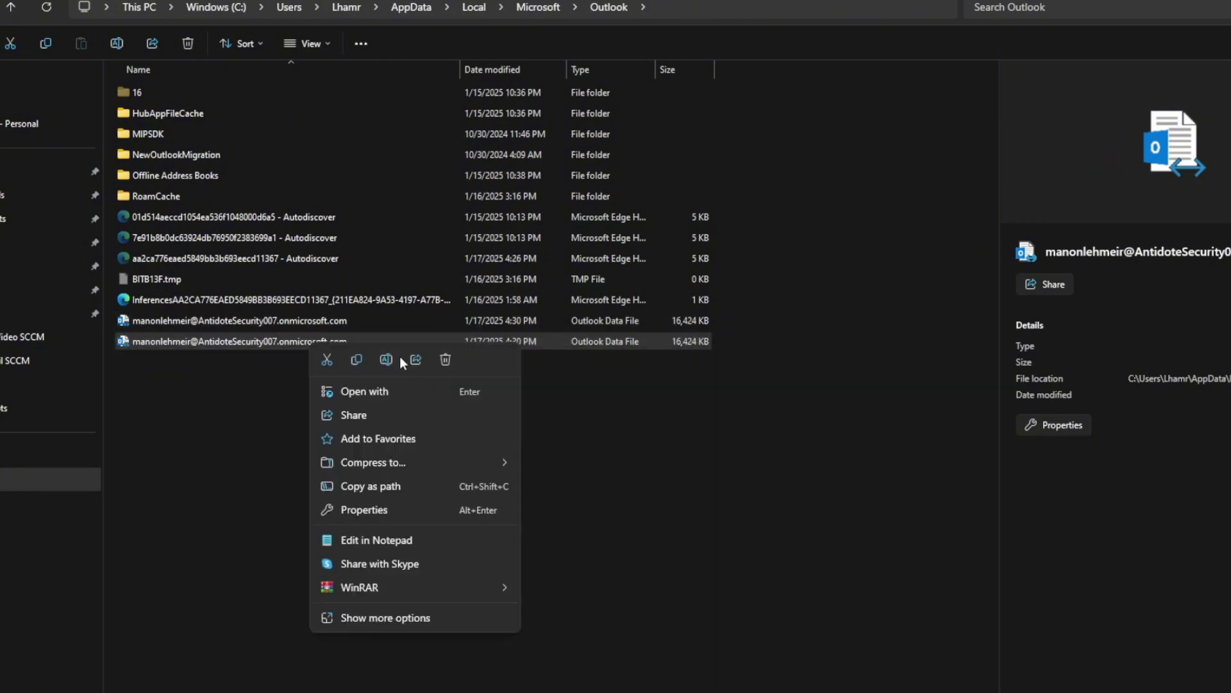
pyautogui.click(387, 360)
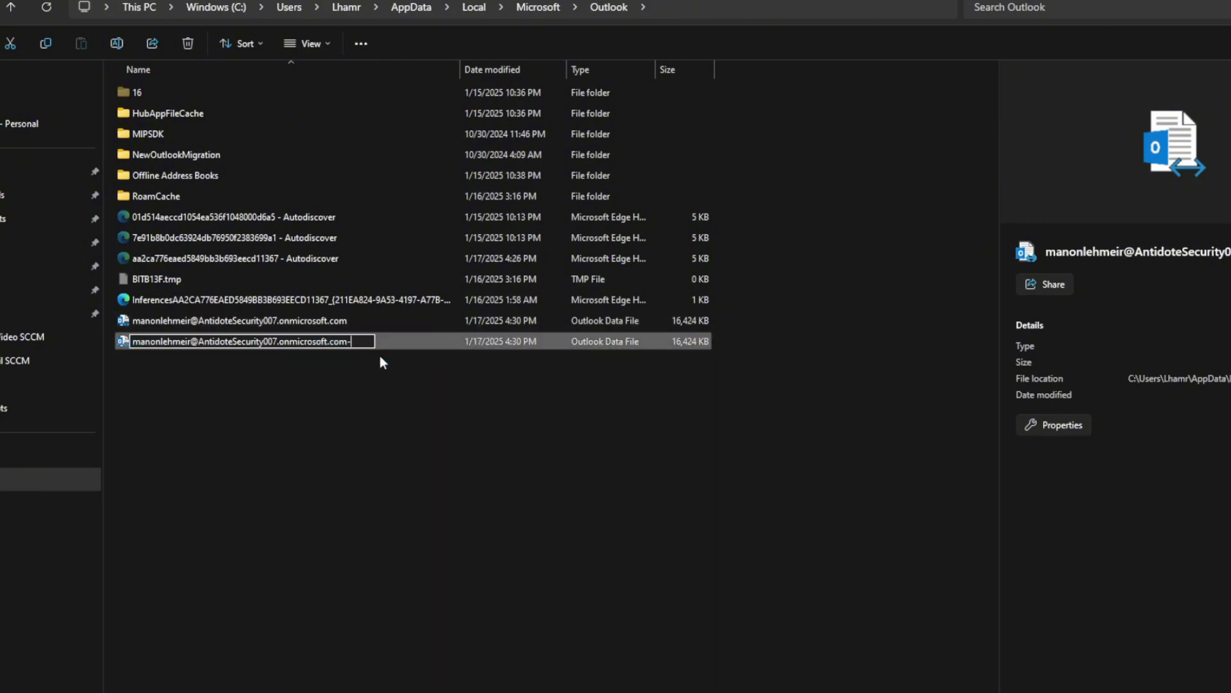
pyautogui.write('-test')
pyautogui.press('Return')
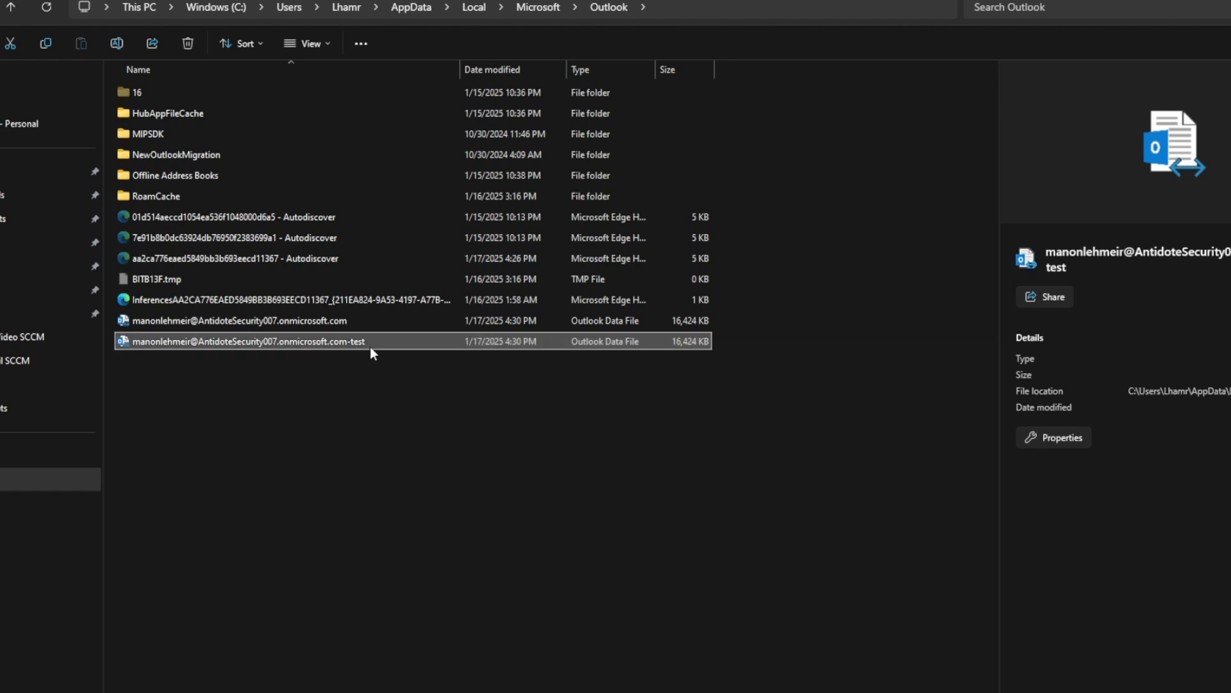
# Replace the -test suffix in the last Outlook data file's name with -EX.
pyautogui.rightClick(371, 347)
pyautogui.click(450, 378)
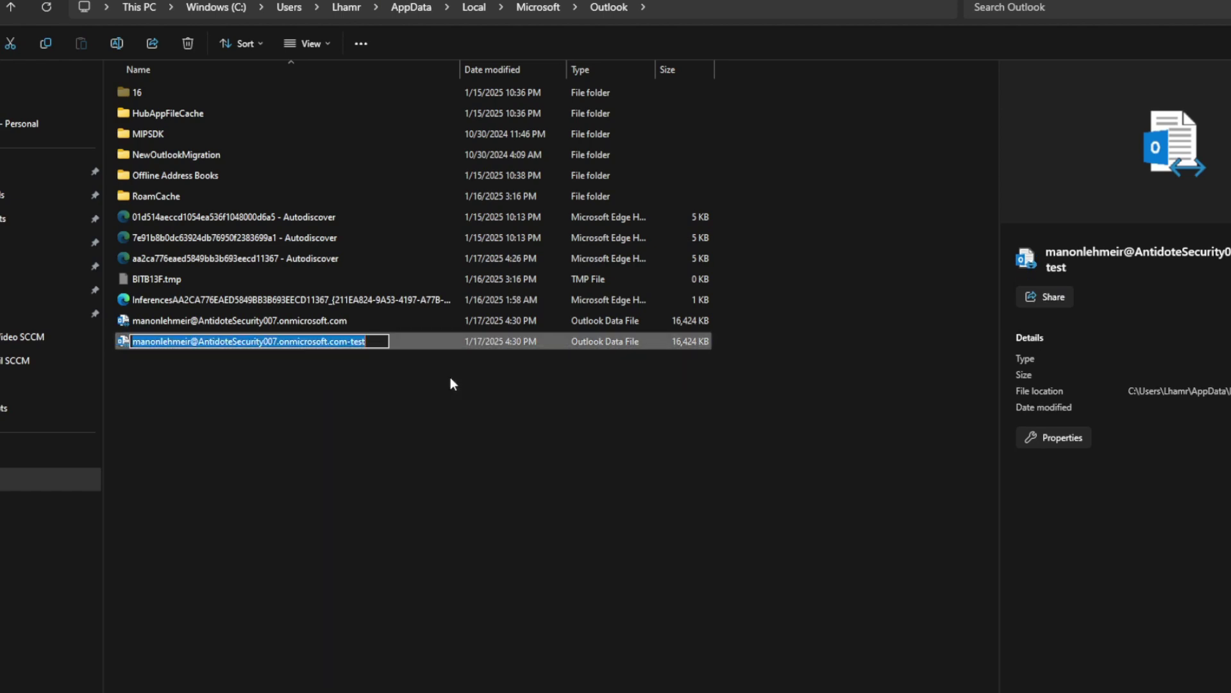
pyautogui.press('End')
pyautogui.press('BackSpace')
pyautogui.press('BackSpace')
pyautogui.press('BackSpace')
pyautogui.press('BackSpace')
pyautogui.write('EX')
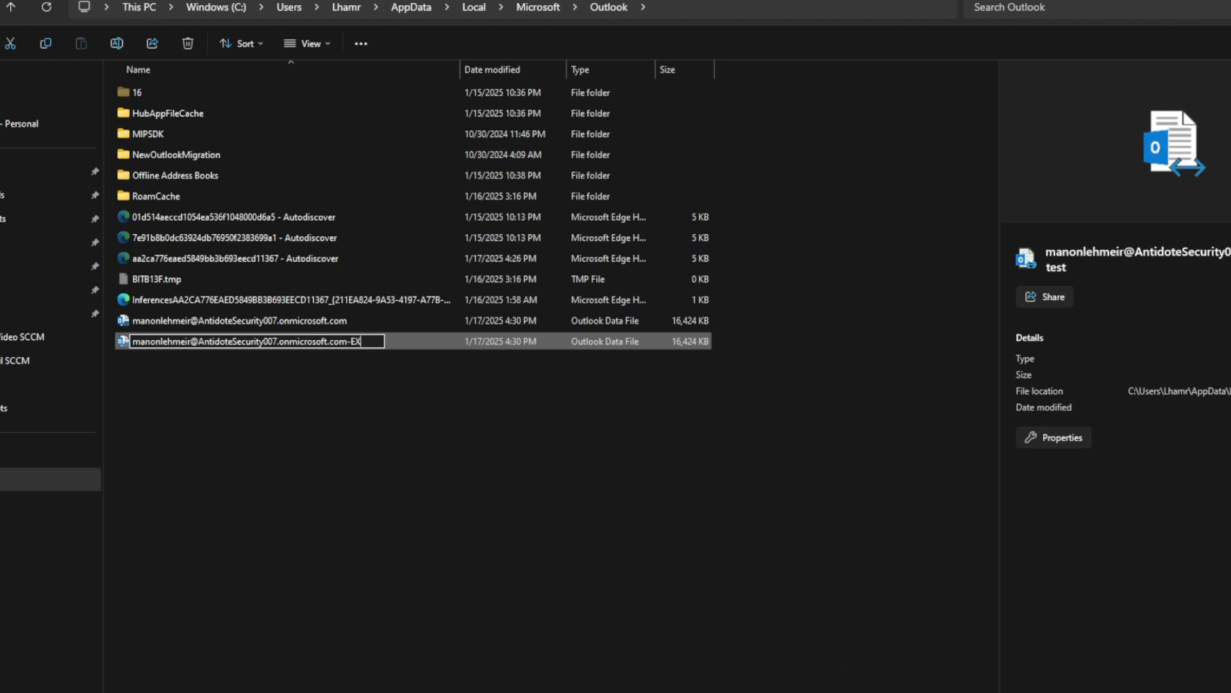
pyautogui.press('super')
pyautogui.write('outlo')
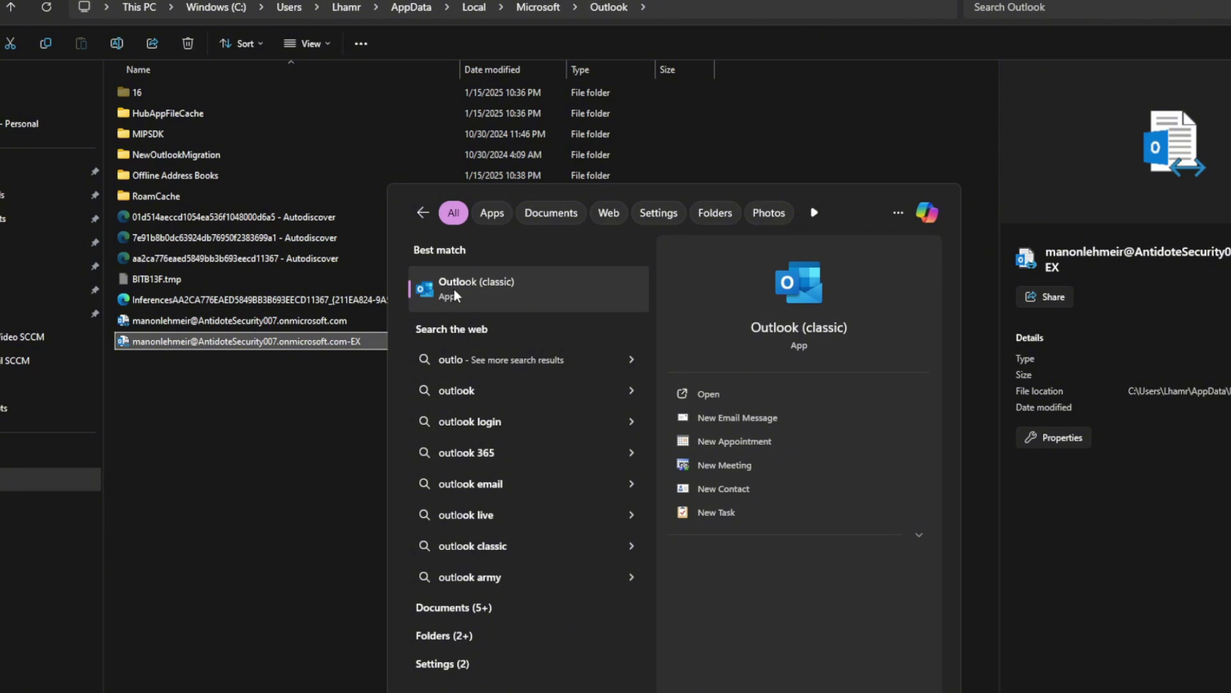
pyautogui.click(280, 572)
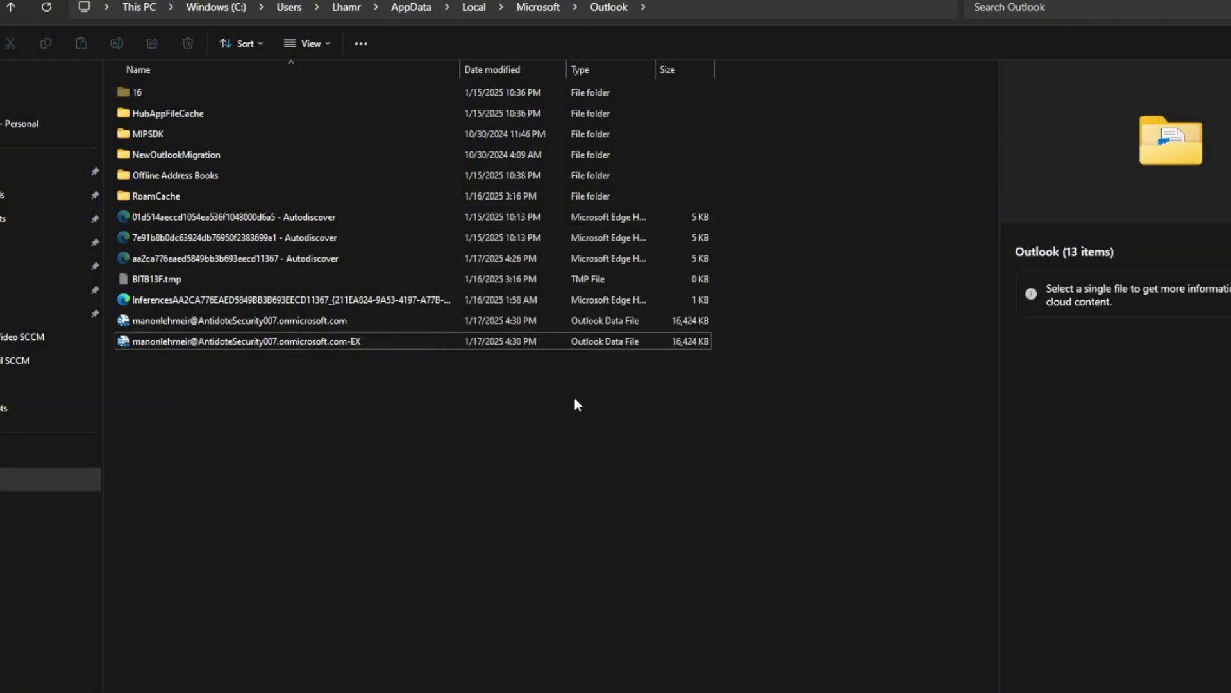
# Rename the other Outlook data file by appending -EX to its name, and select both -EX files.
pyautogui.rightClick(345, 344)
pyautogui.rightClick(308, 321)
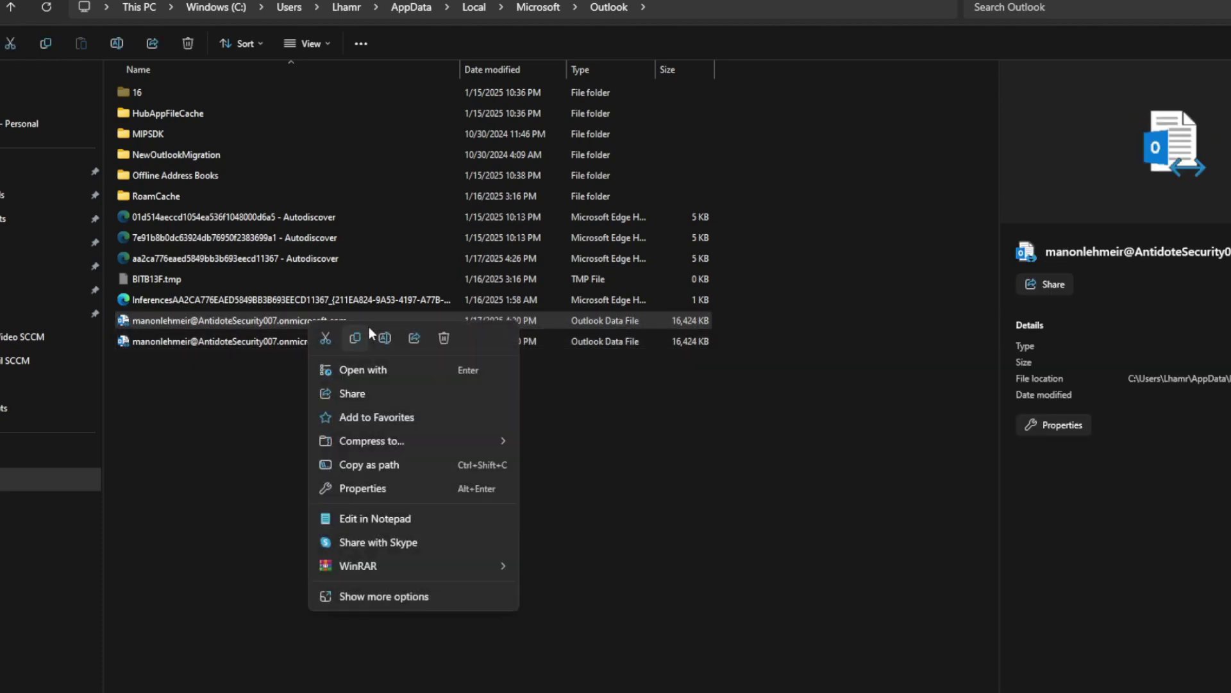
pyautogui.click(384, 338)
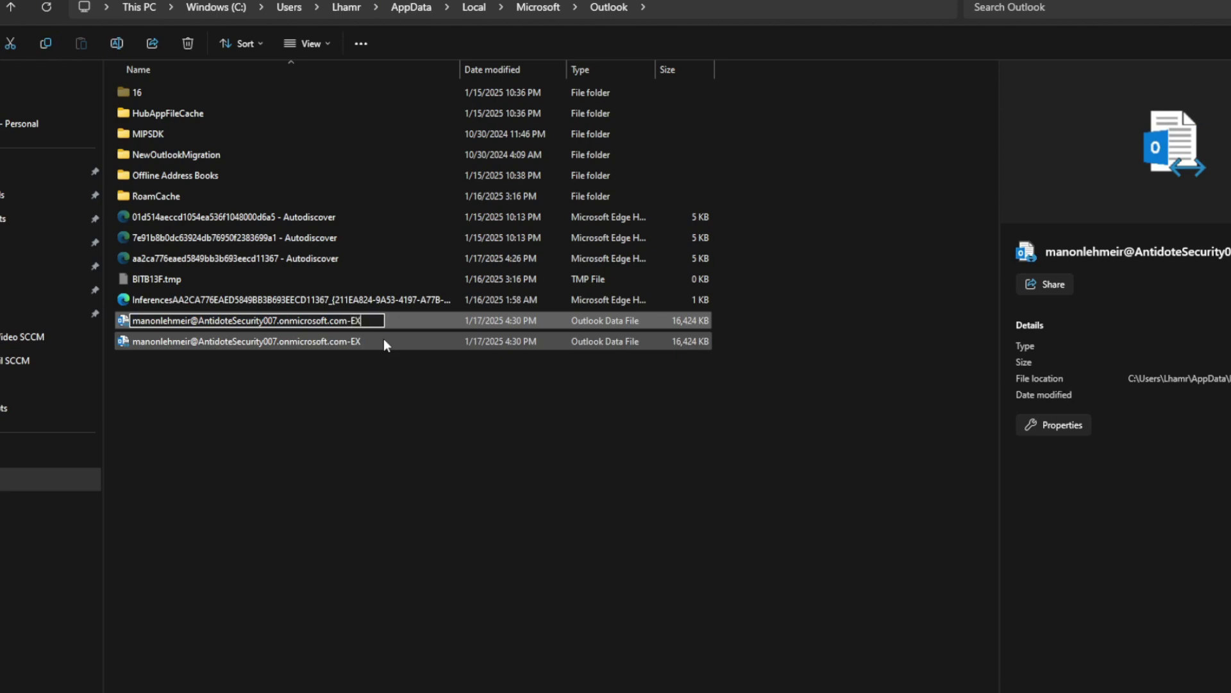
pyautogui.press('Return')
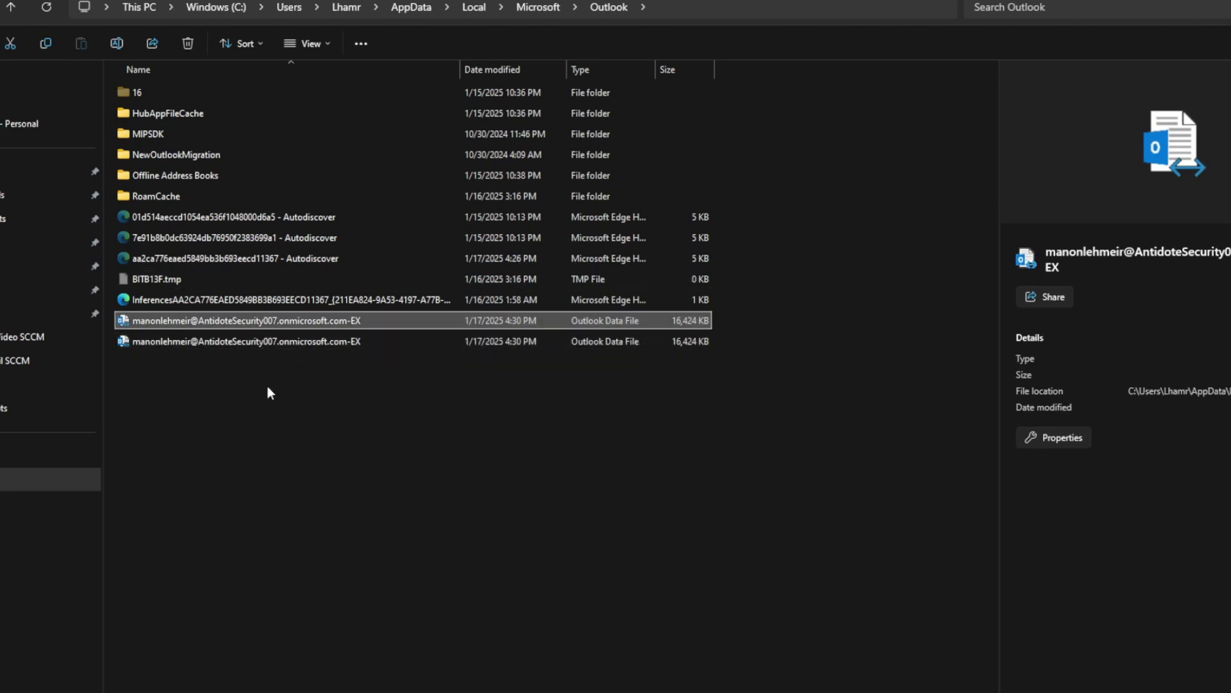
pyautogui.moveTo(267, 386); pyautogui.dragTo(375, 319)
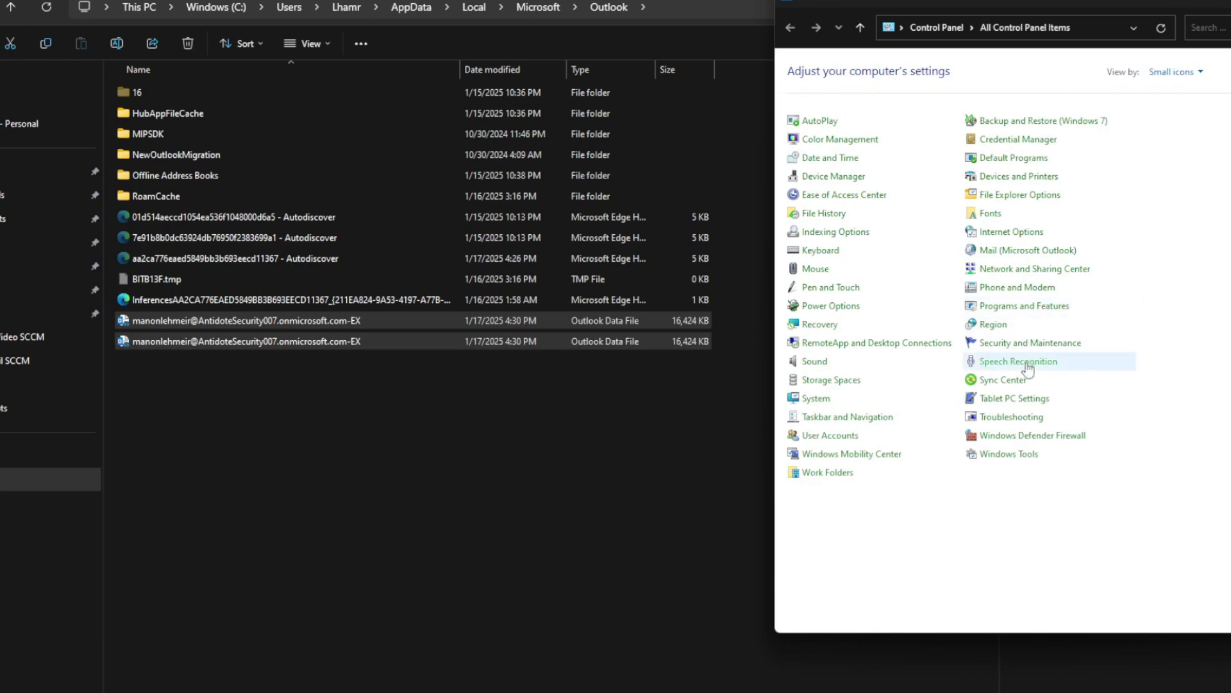
# Check the email account's data file location in the Mail (Microsoft Outlook) account settings of Control Panel, and close the dialogs.
pyautogui.click(1028, 250)
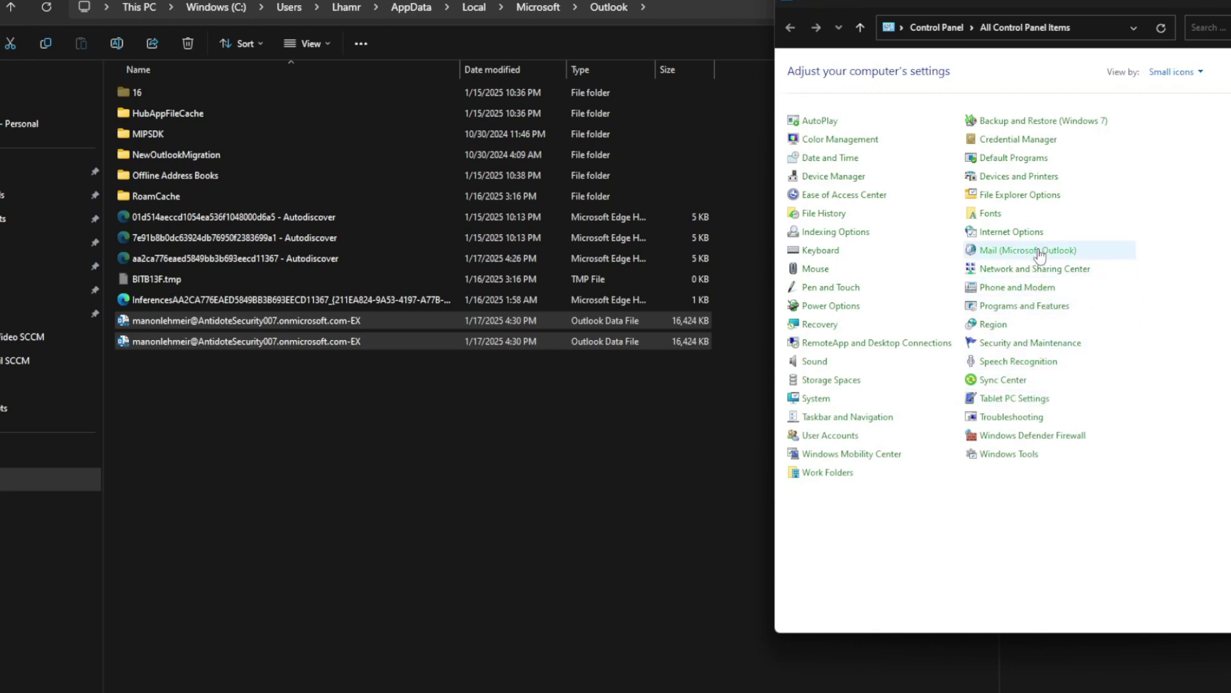
pyautogui.click(220, 98)
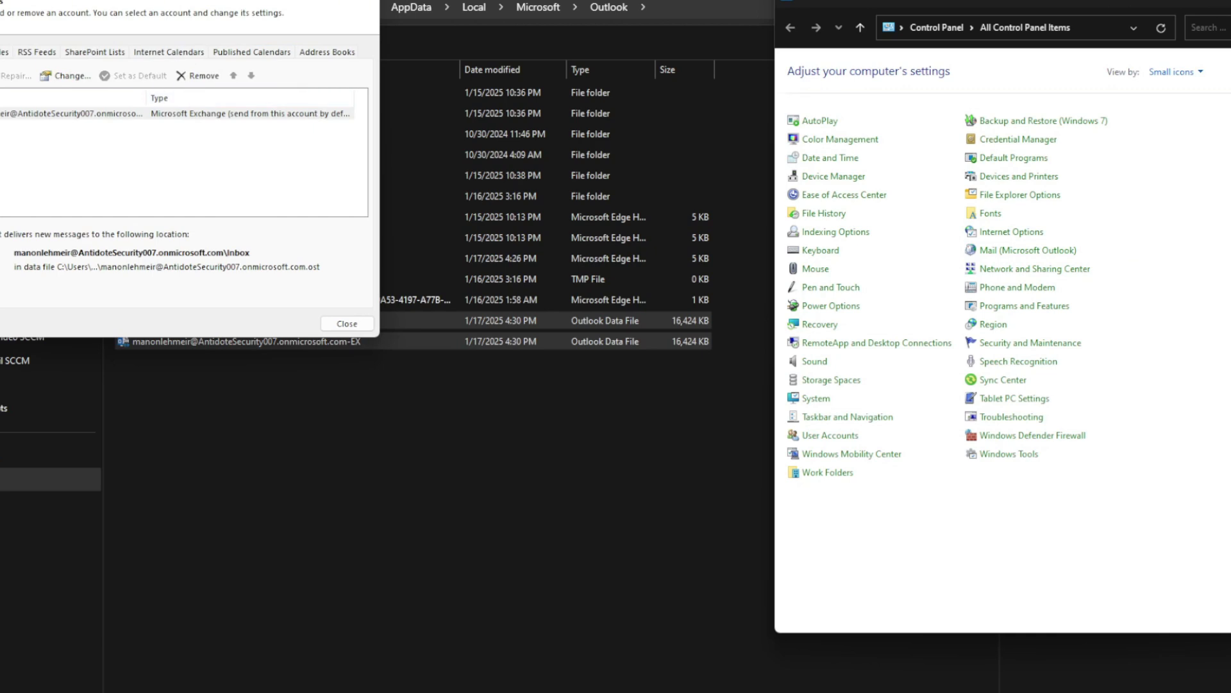
pyautogui.press('Escape')
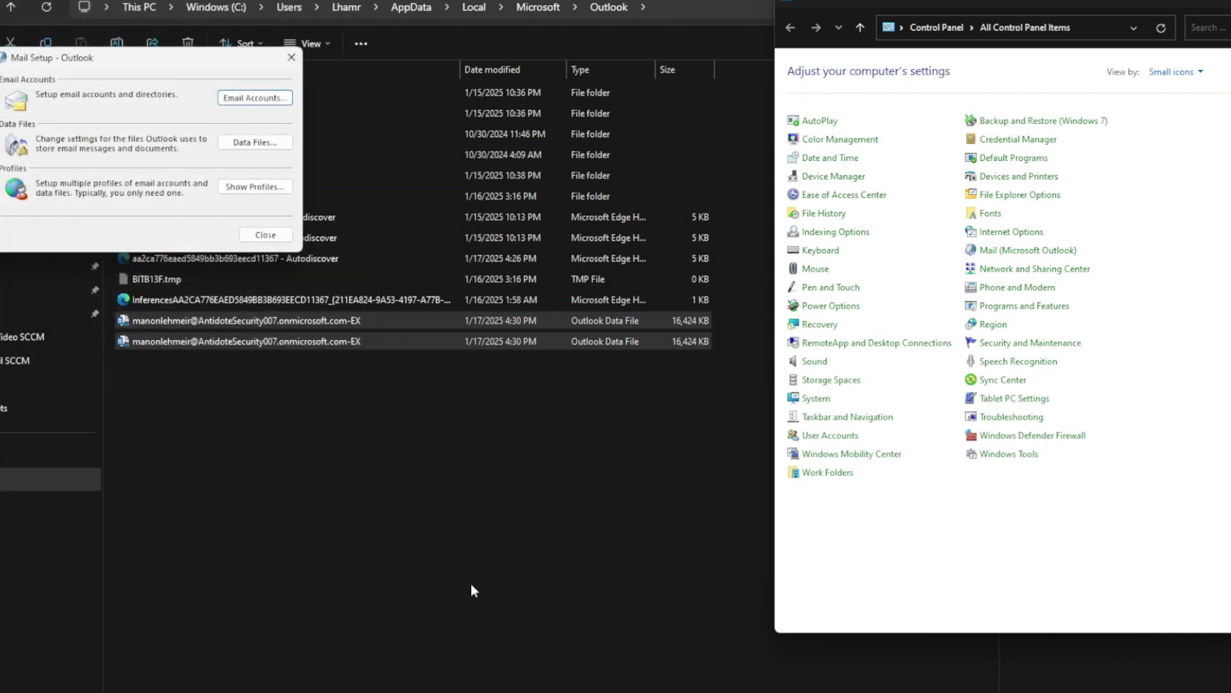
pyautogui.click(289, 59)
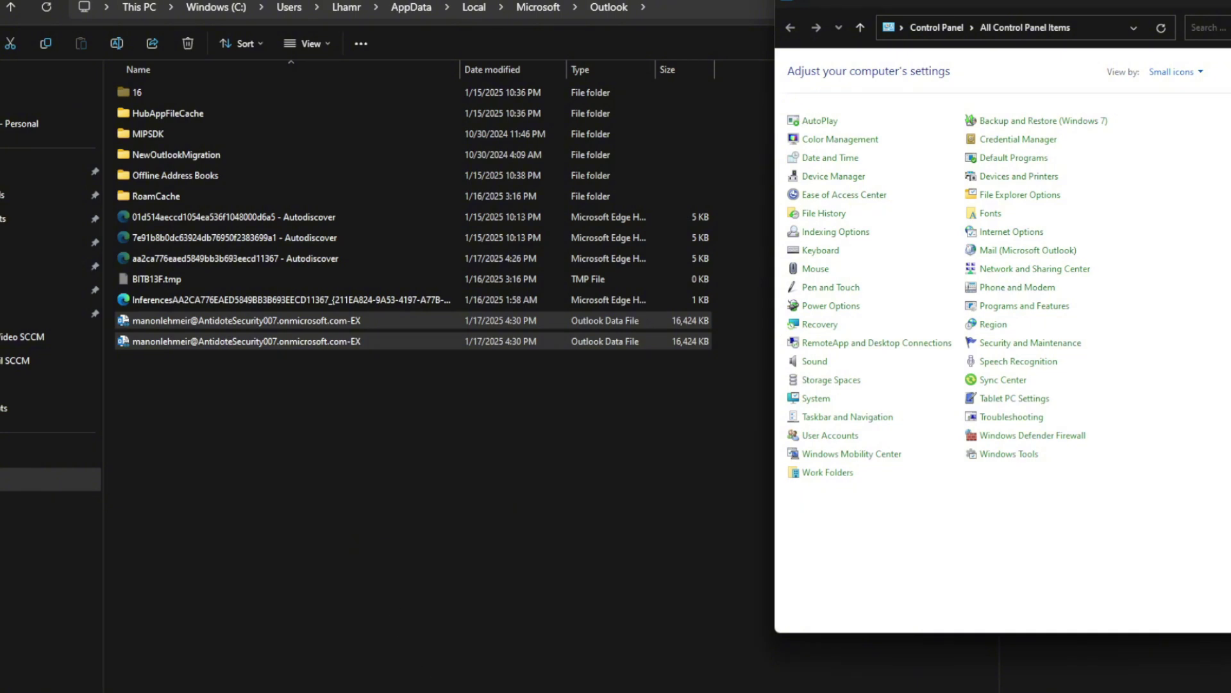
# Start Outlook (classic) with the Outlook profile.
pyautogui.press('super')
pyautogui.write('outloo')
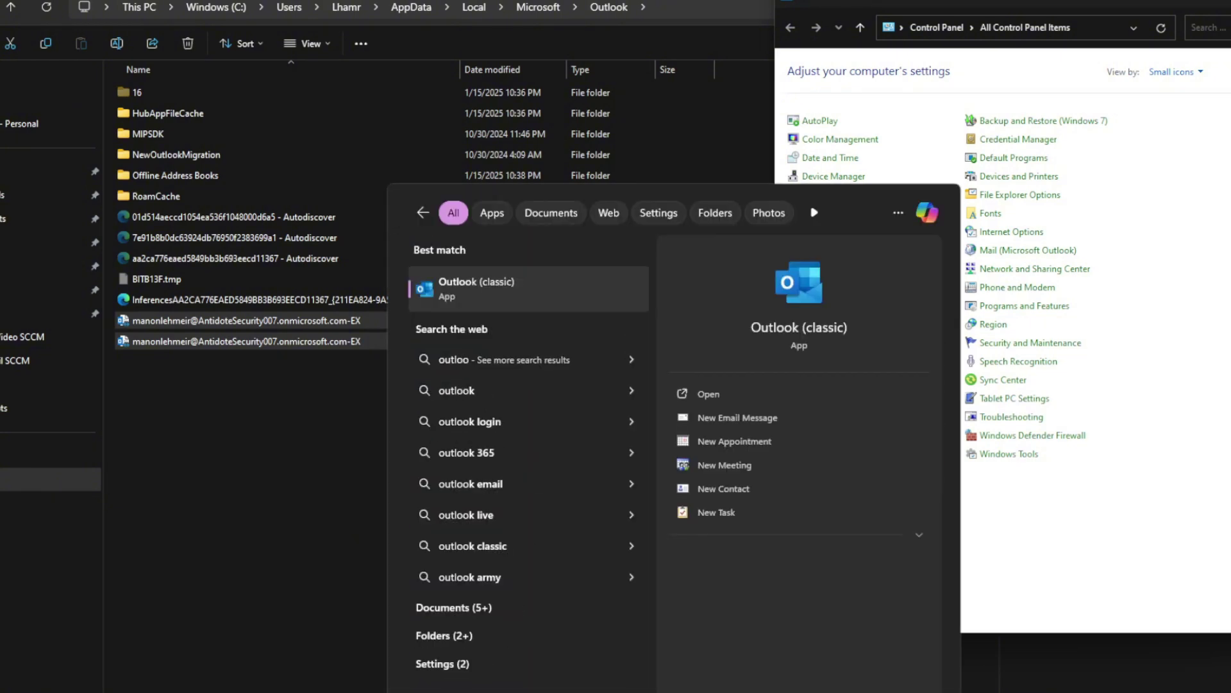
pyautogui.click(521, 290)
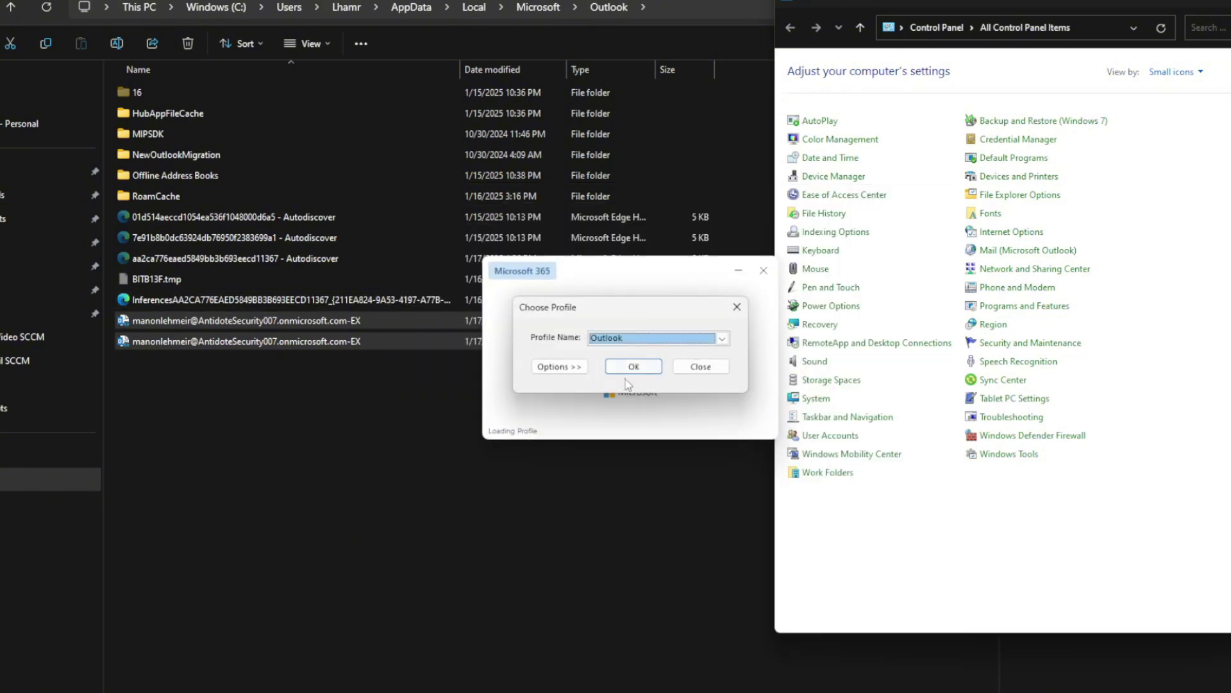
pyautogui.click(645, 371)
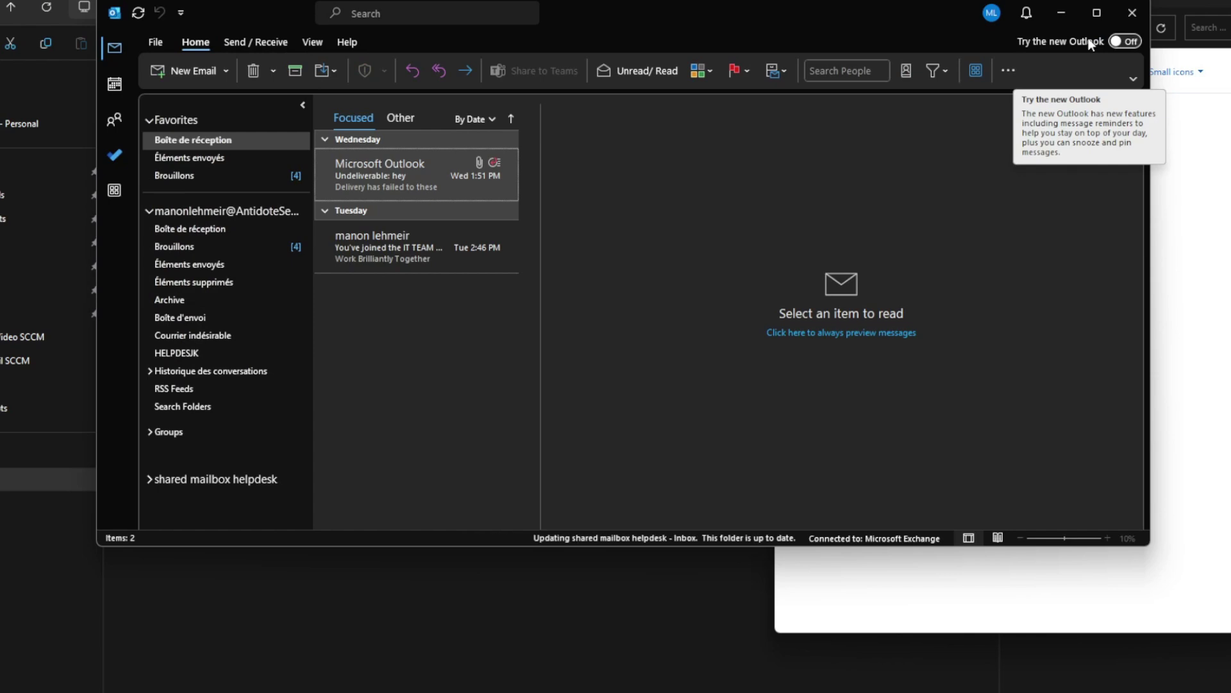
# Minimize Outlook, refresh the Outlook data folder in File Explorer and select the two data files without the -EX suffix.
pyautogui.click(1061, 12)
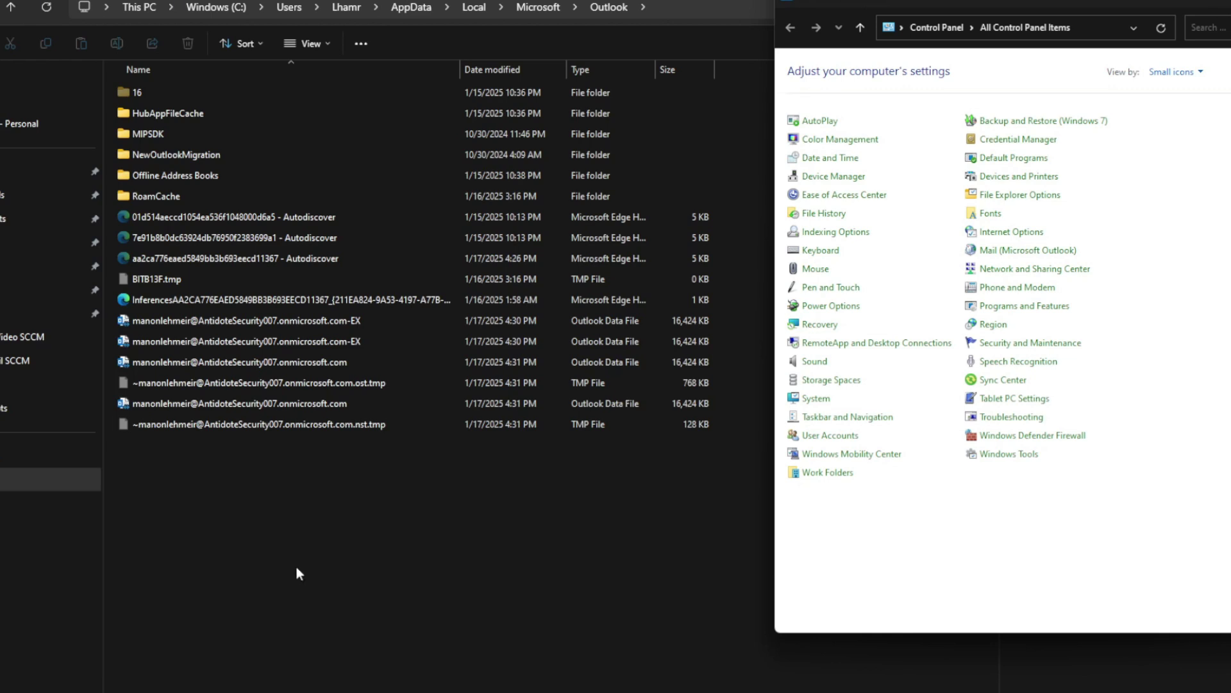
pyautogui.rightClick(195, 575)
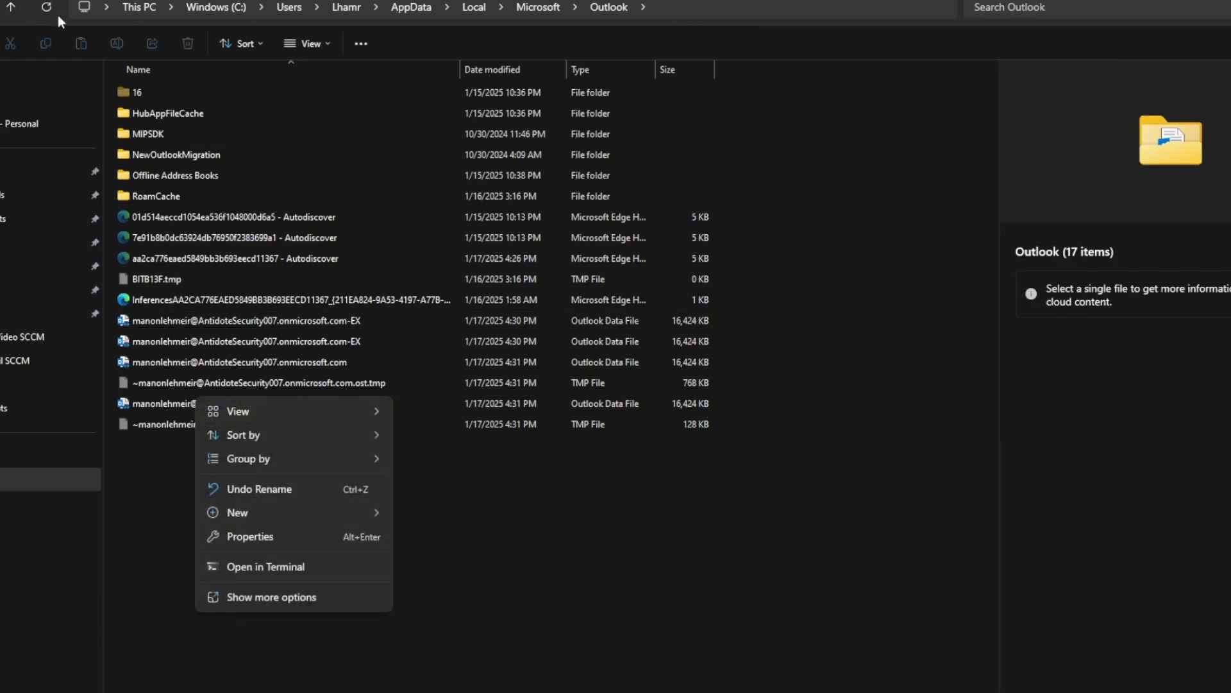
pyautogui.press('Escape')
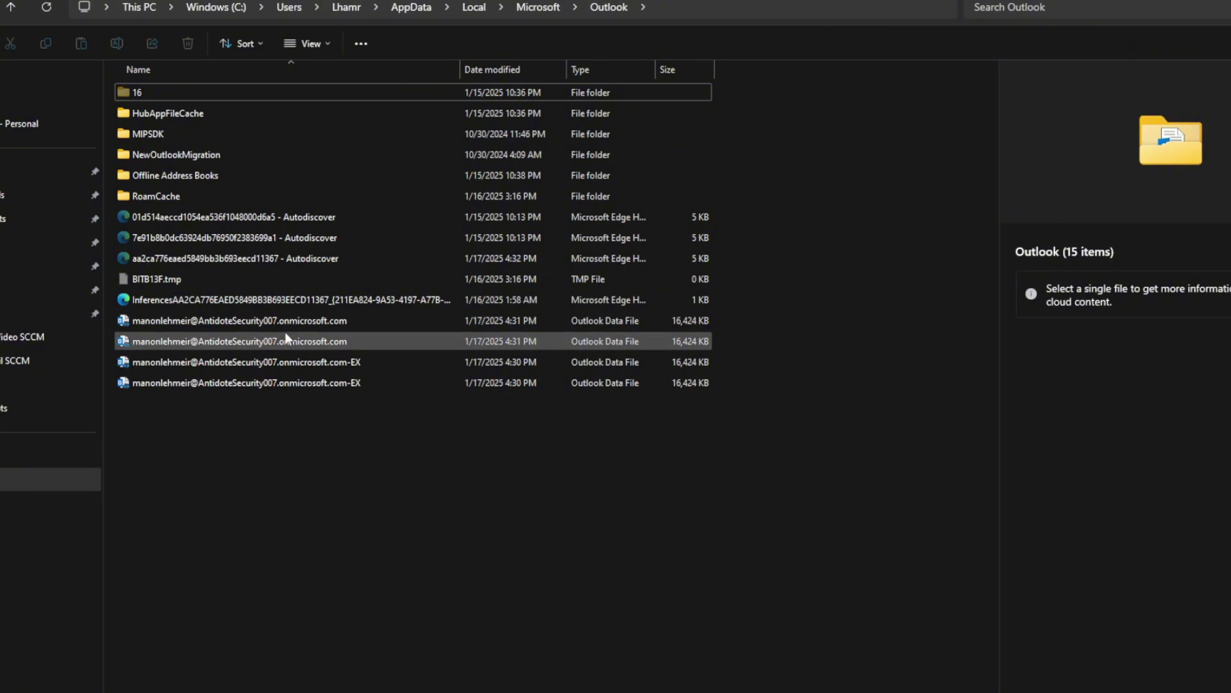
pyautogui.click(558, 320)
pyautogui.keyDown('shift'); pyautogui.click(350, 339); pyautogui.keyUp('shift')
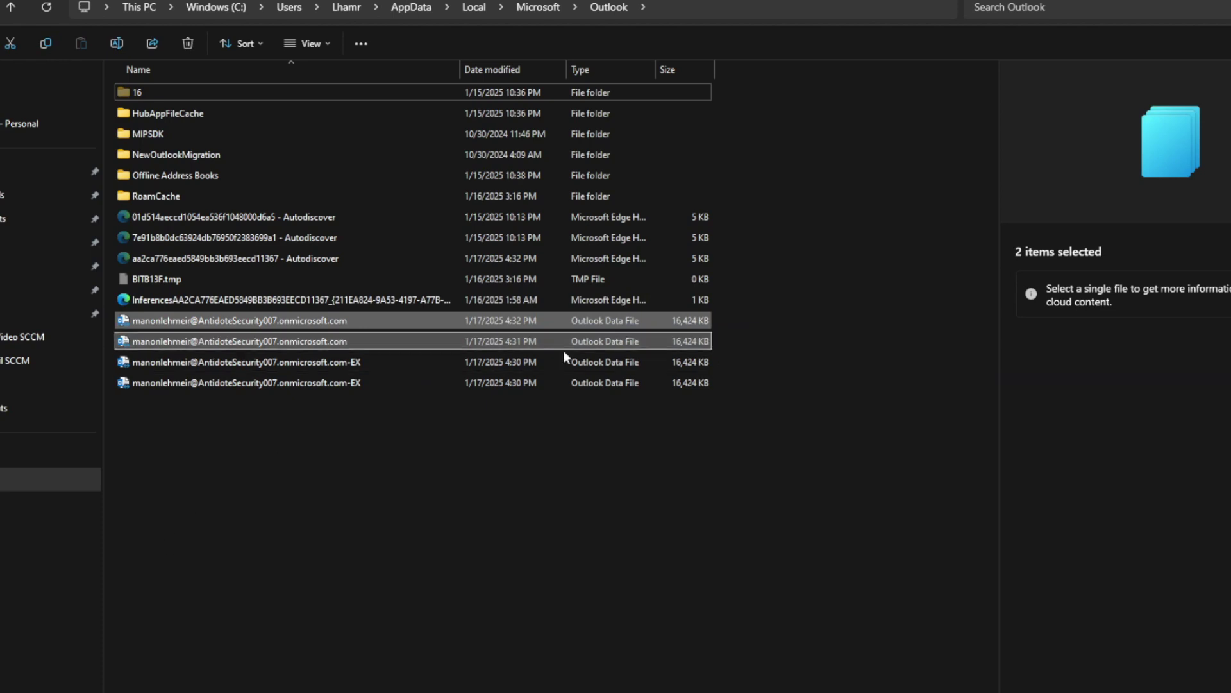
pyautogui.click(1229, 321)
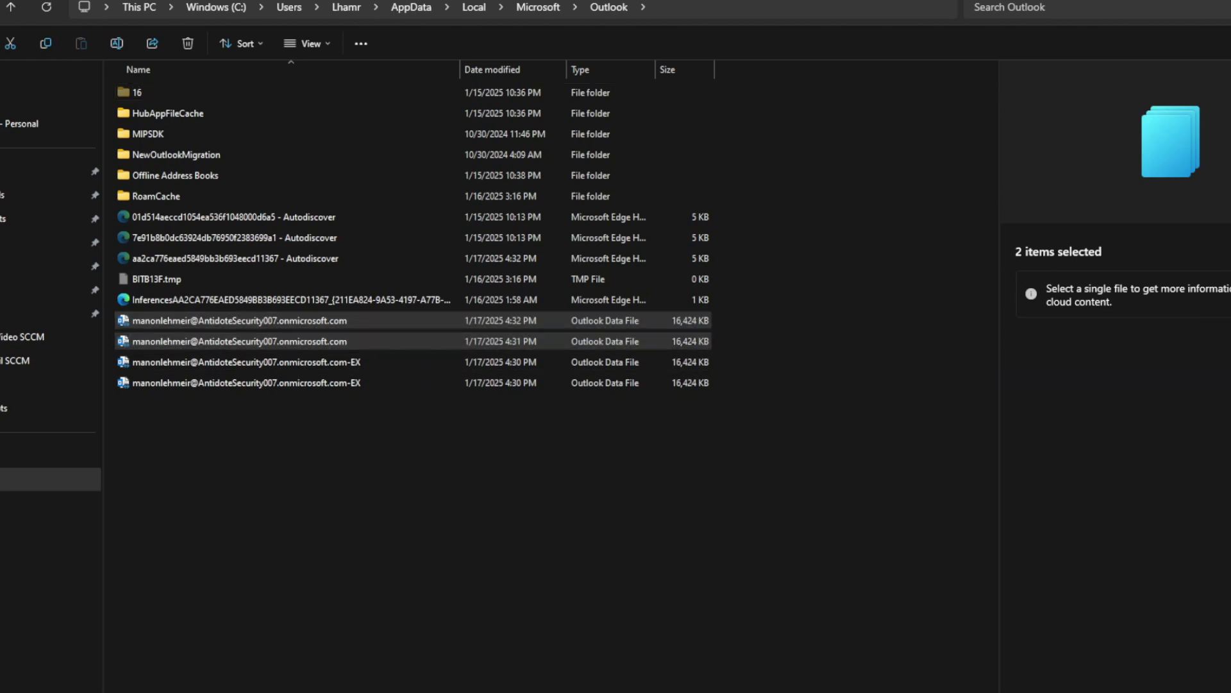
pyautogui.moveTo(41, 549)
pyautogui.mouseDown()
pyautogui.moveTo(170, 364)
pyautogui.moveTo(16, 430)
pyautogui.moveTo(35, 356)
pyautogui.moveTo(84, 439)
pyautogui.mouseUp()
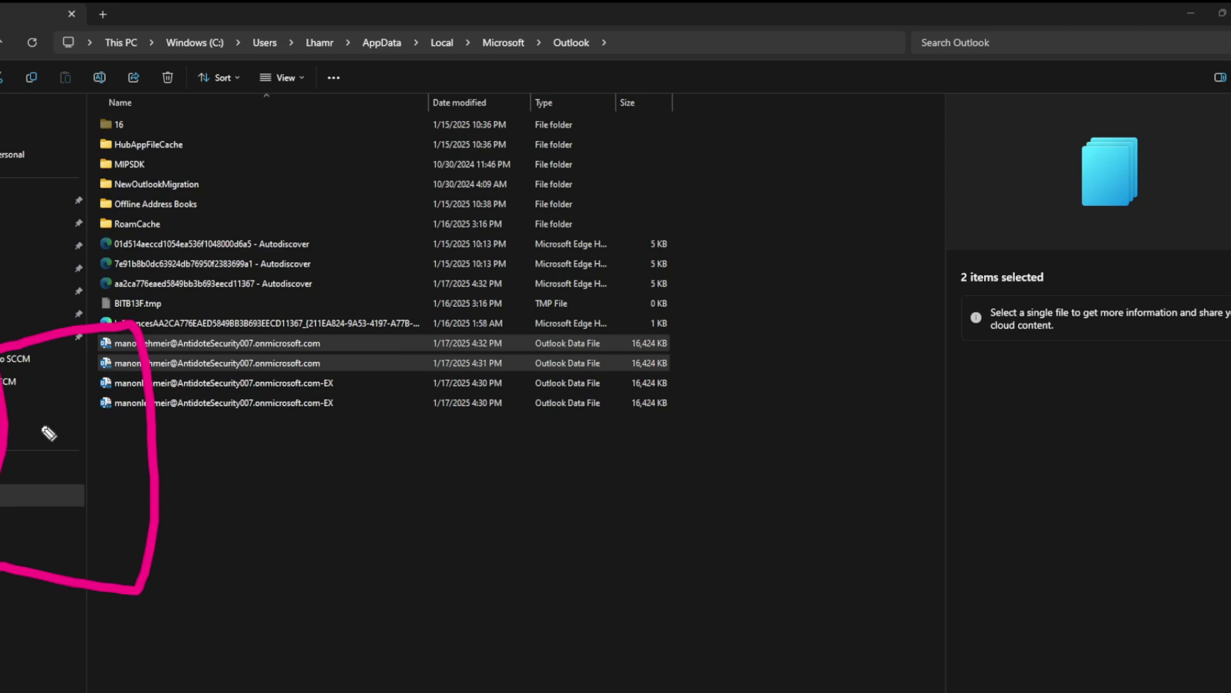
pyautogui.moveTo(182, 455)
pyautogui.mouseDown()
pyautogui.moveTo(334, 482)
pyautogui.moveTo(314, 503)
pyautogui.mouseUp()
pyautogui.moveTo(497, 340)
pyautogui.mouseDown()
pyautogui.moveTo(652, 648)
pyautogui.moveTo(460, 308)
pyautogui.mouseUp()
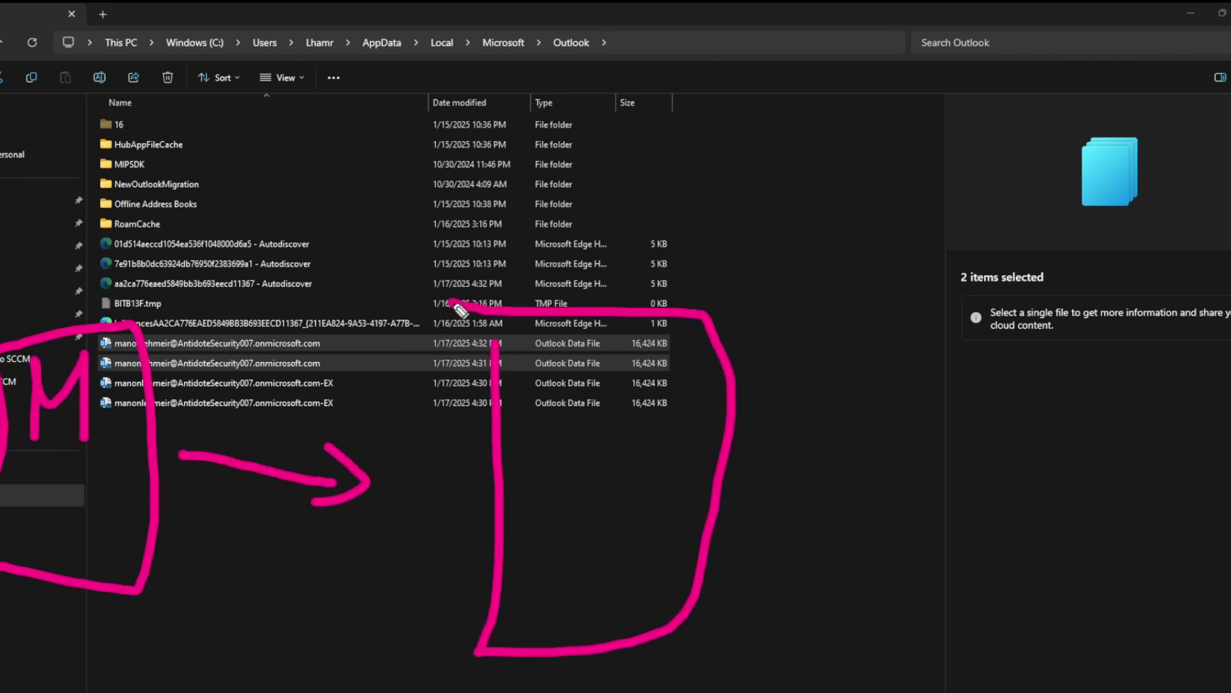
pyautogui.moveTo(560, 387)
pyautogui.mouseDown()
pyautogui.moveTo(566, 486)
pyautogui.moveTo(622, 497)
pyautogui.moveTo(555, 492)
pyautogui.mouseUp()
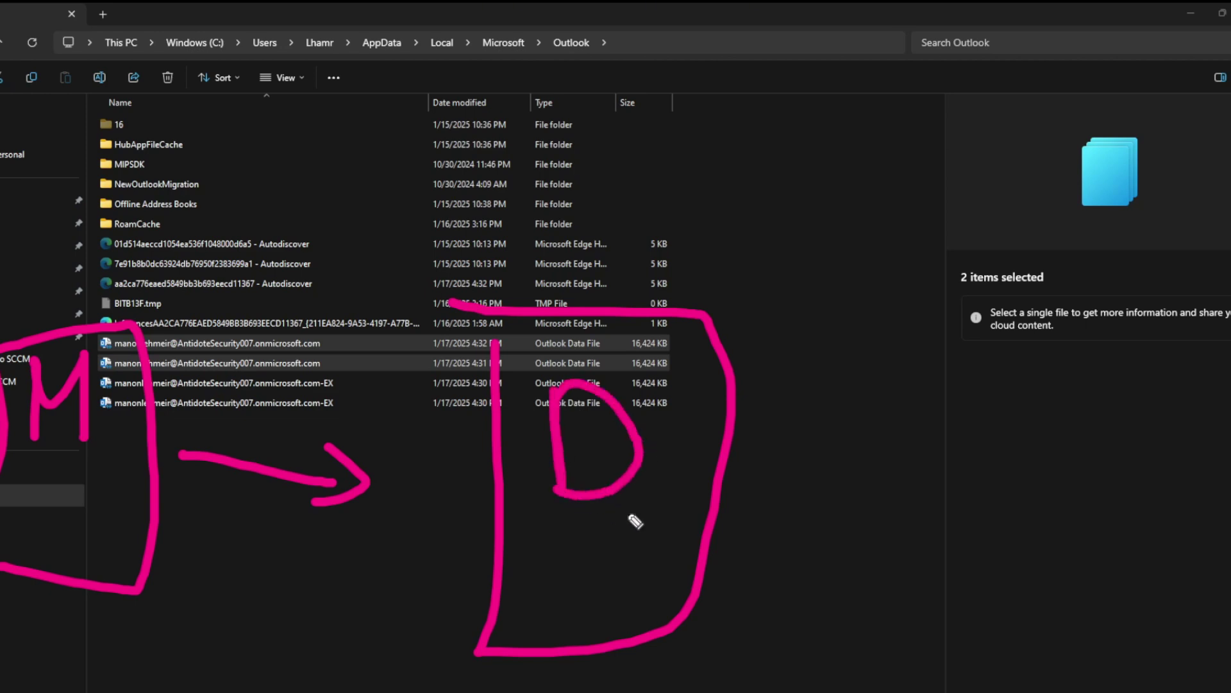
pyautogui.click(637, 511)
pyautogui.moveTo(162, 401); pyautogui.dragTo(332, 410)
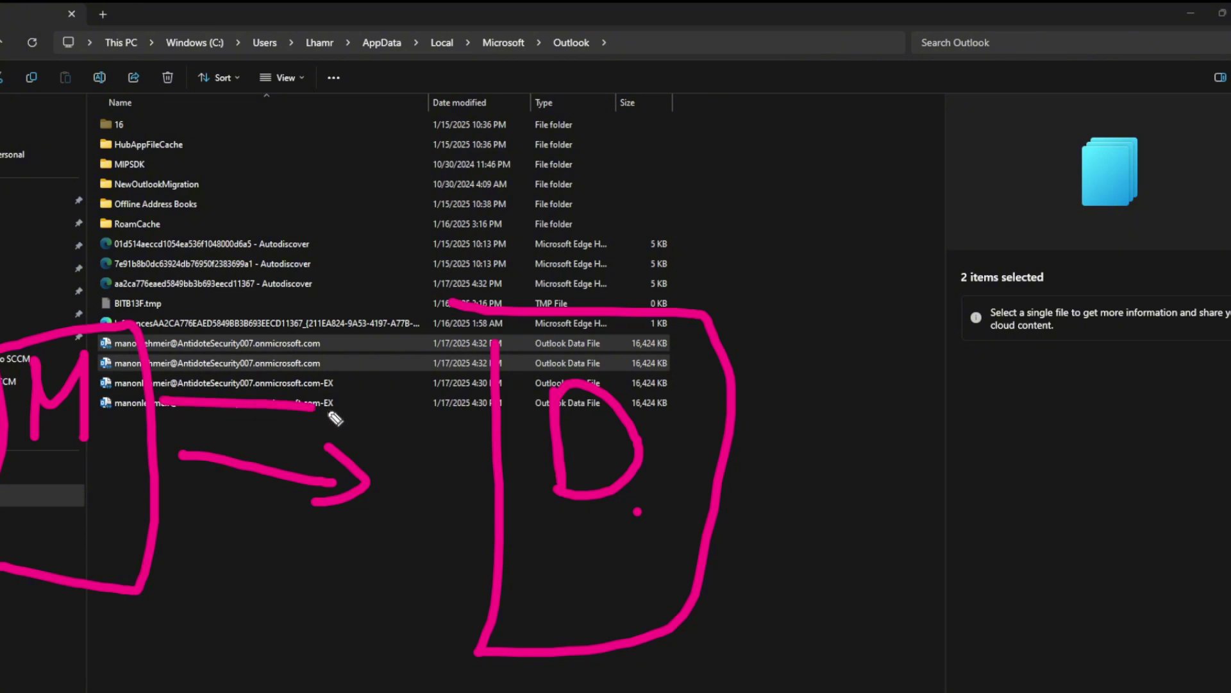
pyautogui.moveTo(207, 363); pyautogui.dragTo(361, 364)
pyautogui.moveTo(317, 306)
pyautogui.mouseDown()
pyautogui.moveTo(398, 379)
pyautogui.moveTo(371, 431)
pyautogui.mouseUp()
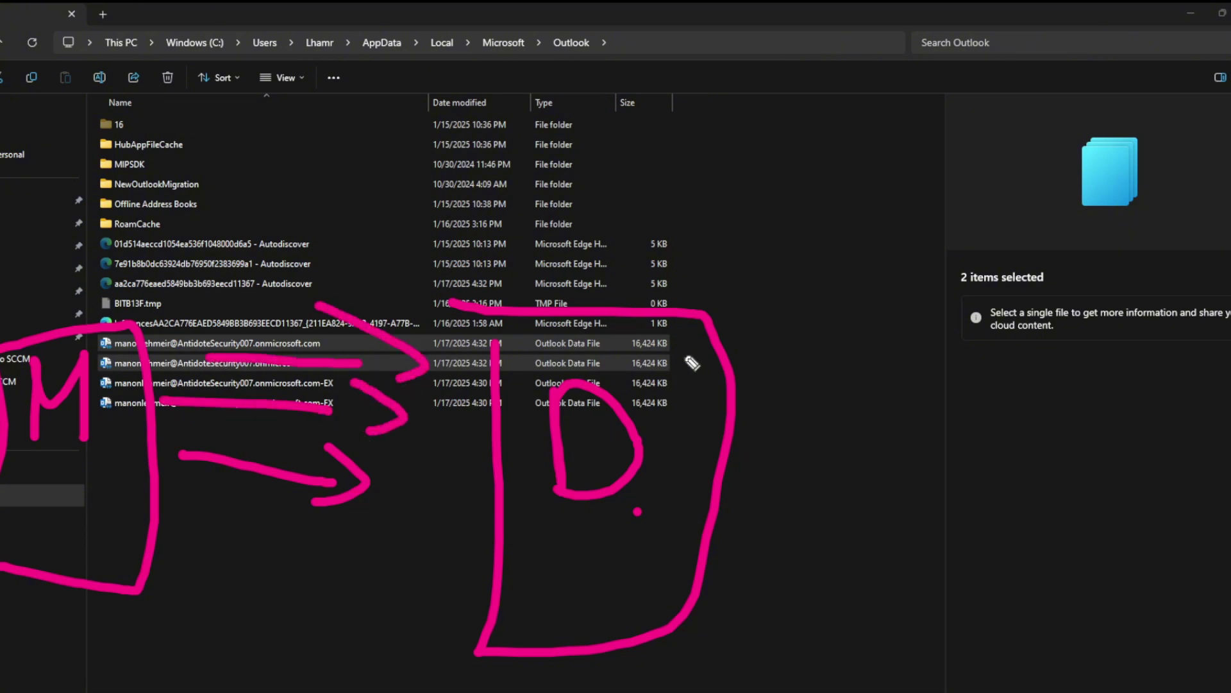
pyautogui.click(1195, 372)
pyautogui.moveTo(596, 443)
pyautogui.mouseDown()
pyautogui.moveTo(654, 412)
pyautogui.moveTo(727, 521)
pyautogui.moveTo(310, 387)
pyautogui.moveTo(131, 511)
pyautogui.moveTo(102, 348)
pyautogui.mouseUp()
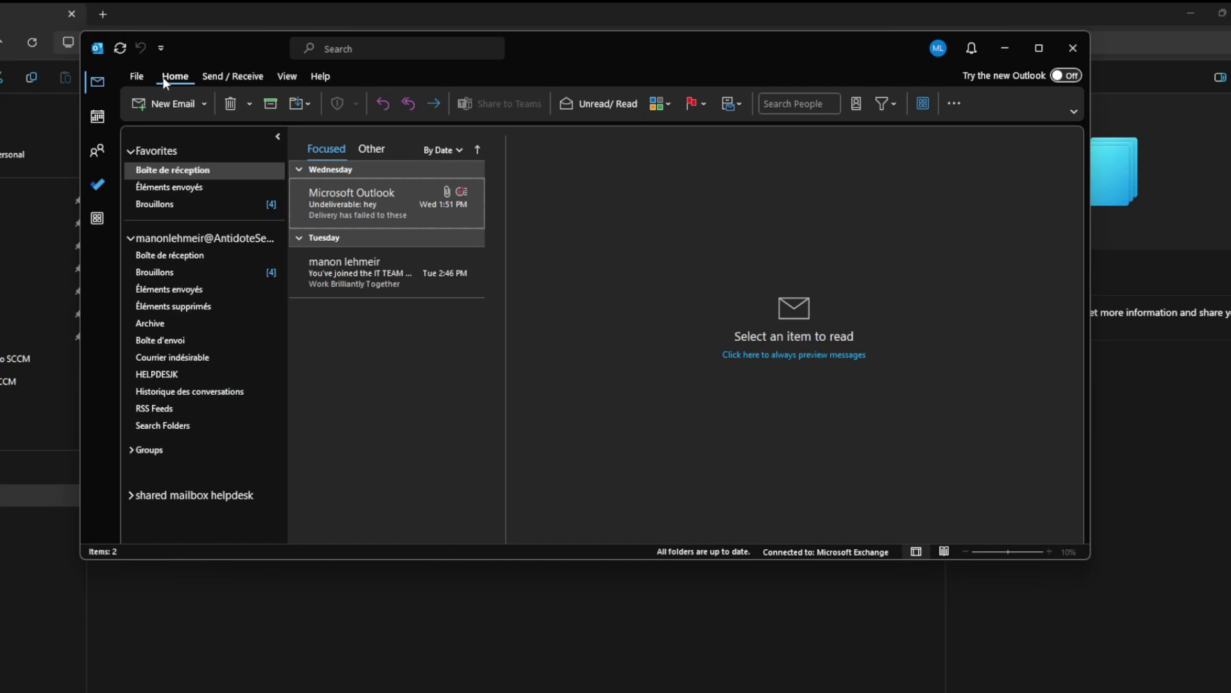
# Switch to Outlook and open the Import and Export Wizard.
pyautogui.click(138, 76)
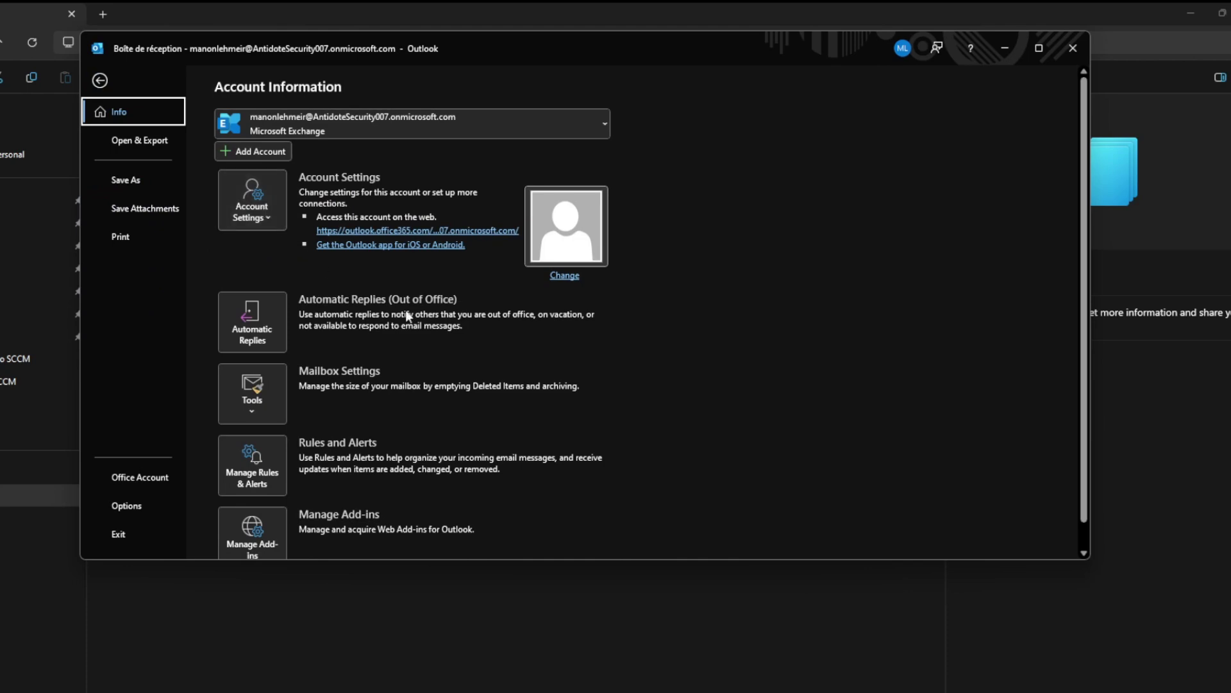
pyautogui.click(149, 141)
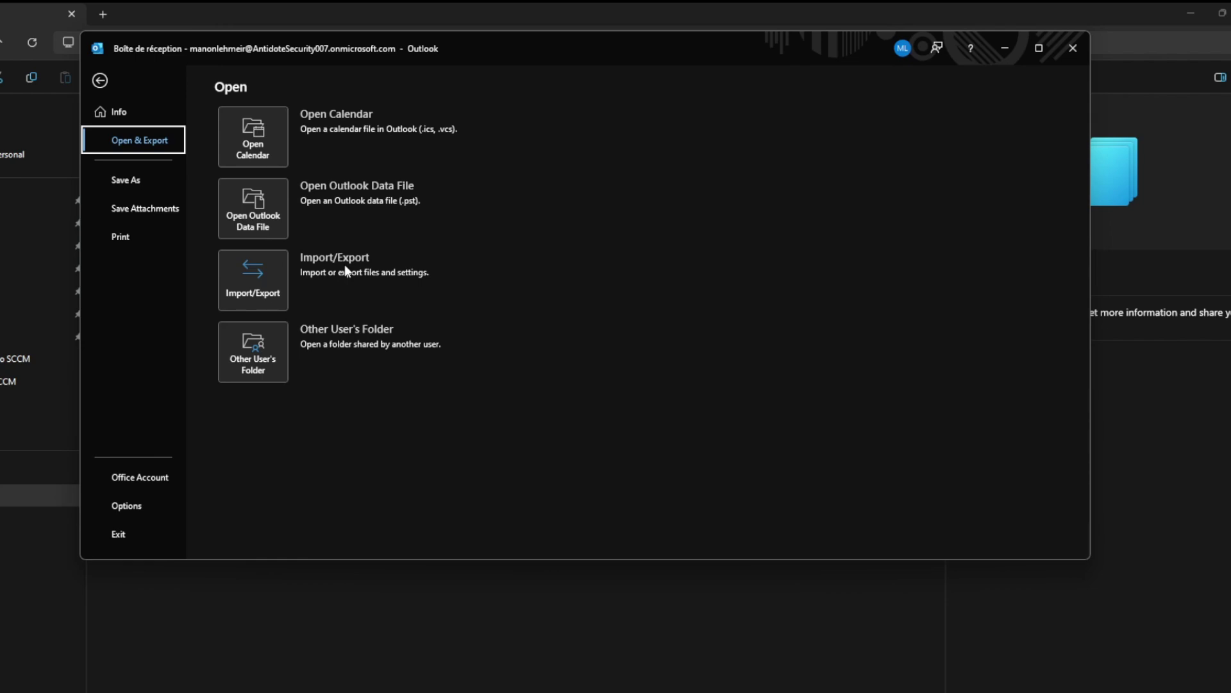
pyautogui.click(259, 275)
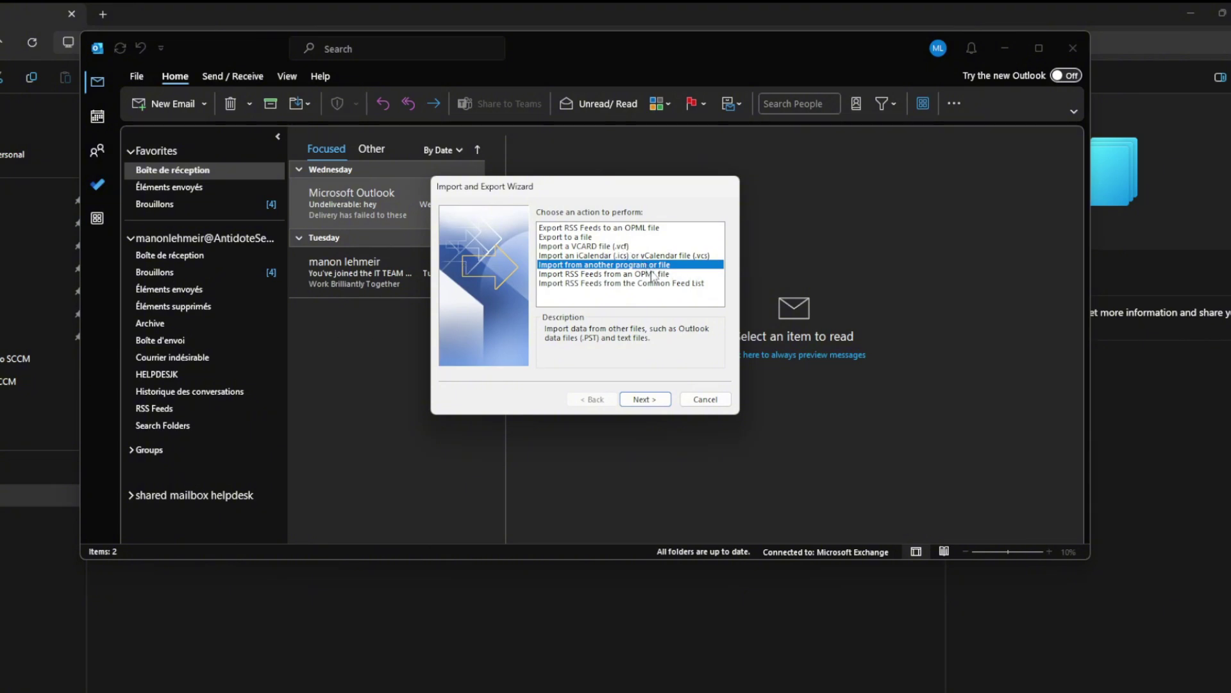
# Choose to export to a file of type Outlook Data File (.pst) and proceed to the export folder selection.
pyautogui.press('Up')
pyautogui.press('Down')
pyautogui.click(581, 237)
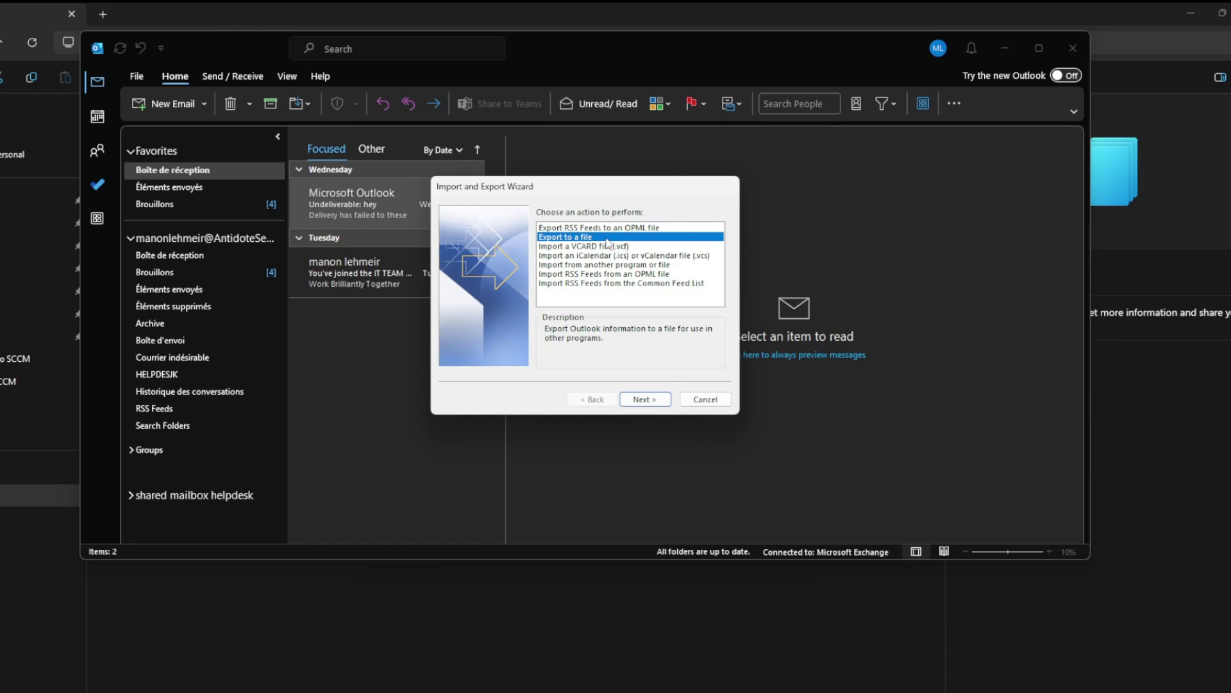
pyautogui.click(666, 400)
pyautogui.click(616, 240)
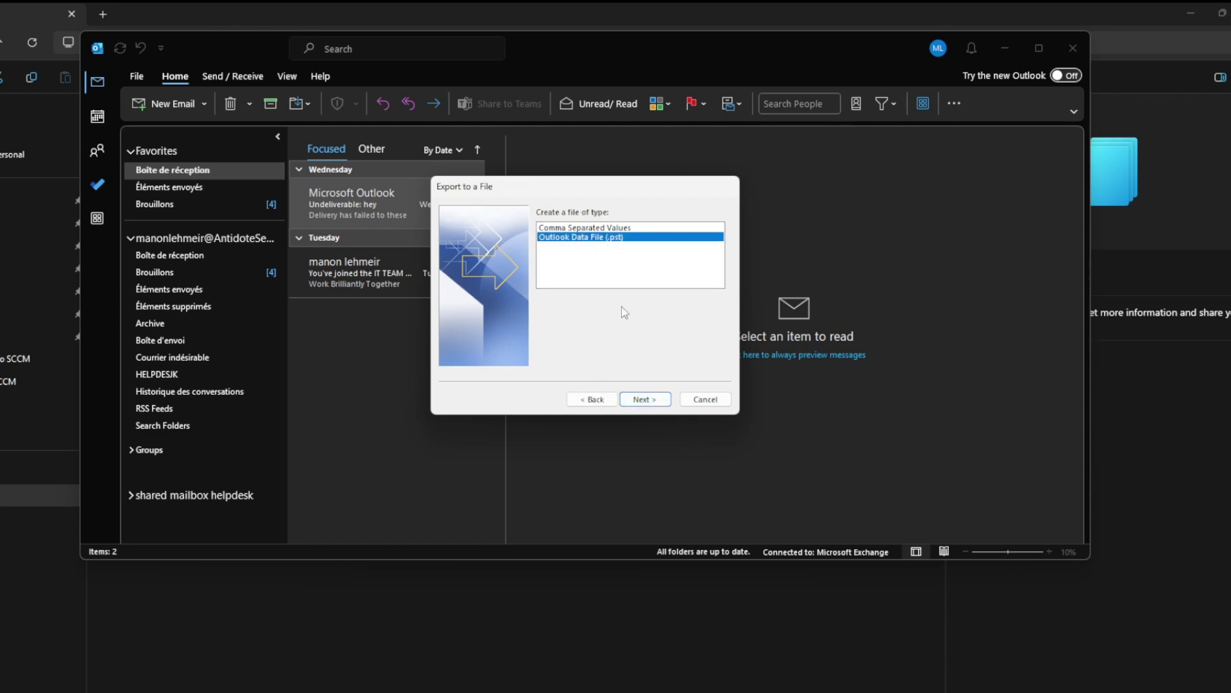
pyautogui.click(644, 399)
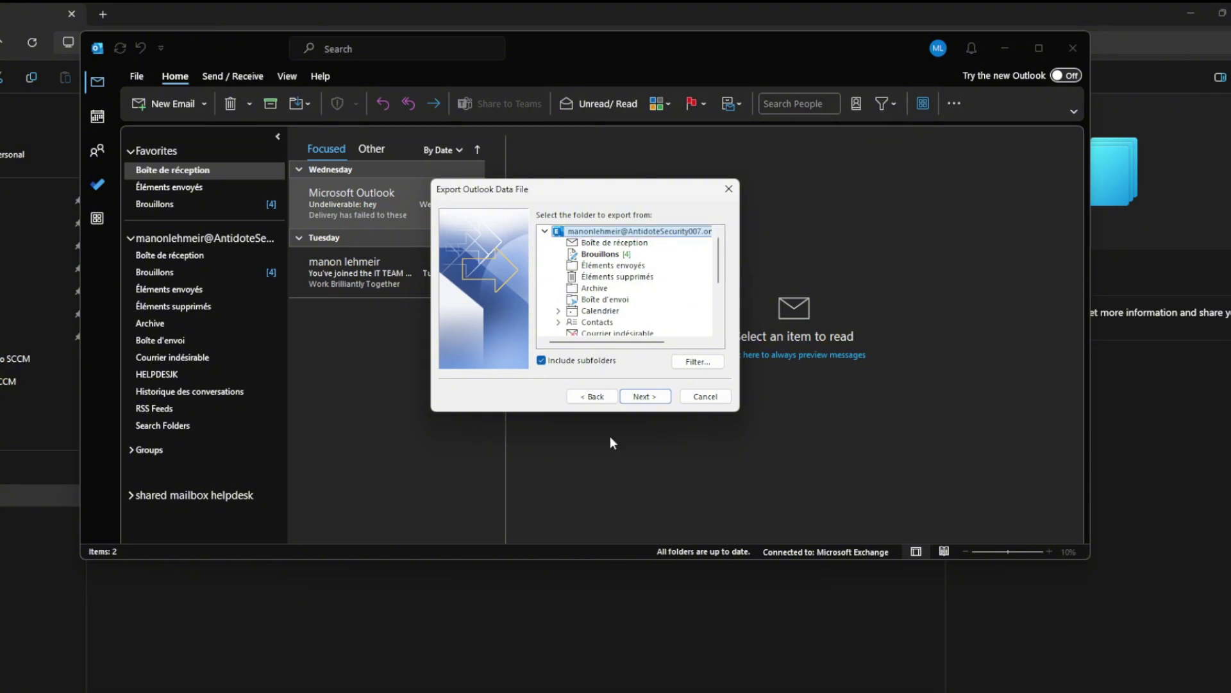
# Cancel the export wizard, view the data files available for opening in Outlook without opening one, and minimize Outlook.
pyautogui.click(729, 189)
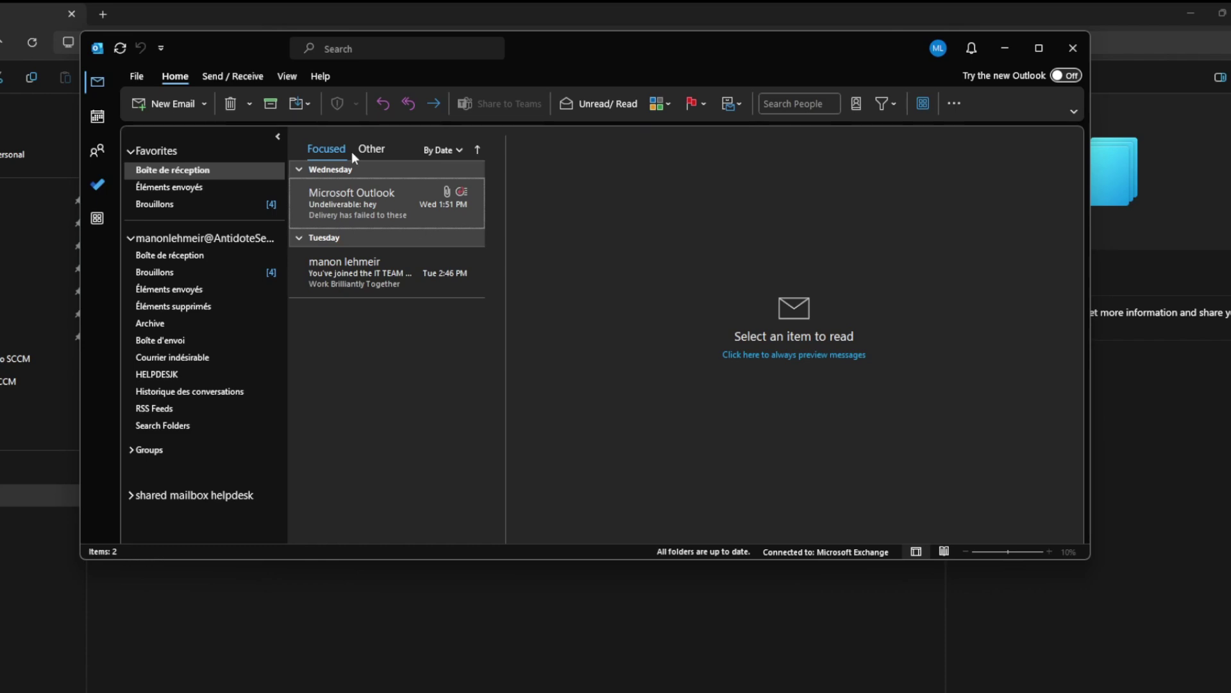
pyautogui.click(133, 80)
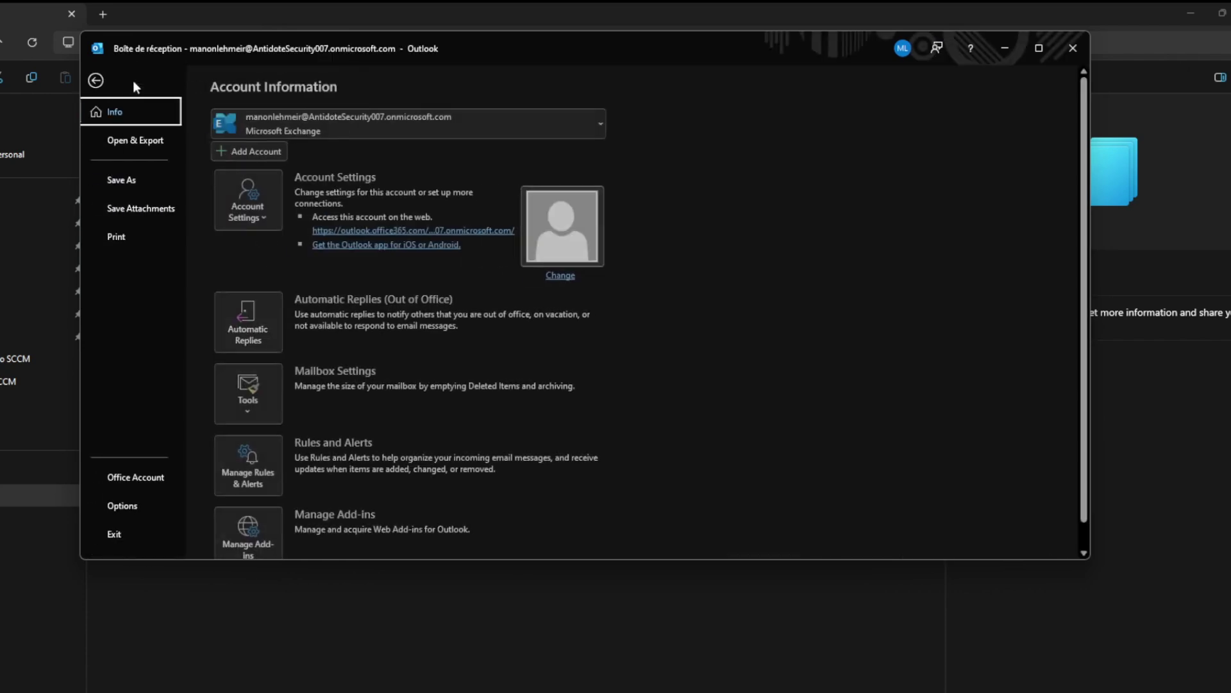
pyautogui.click(161, 143)
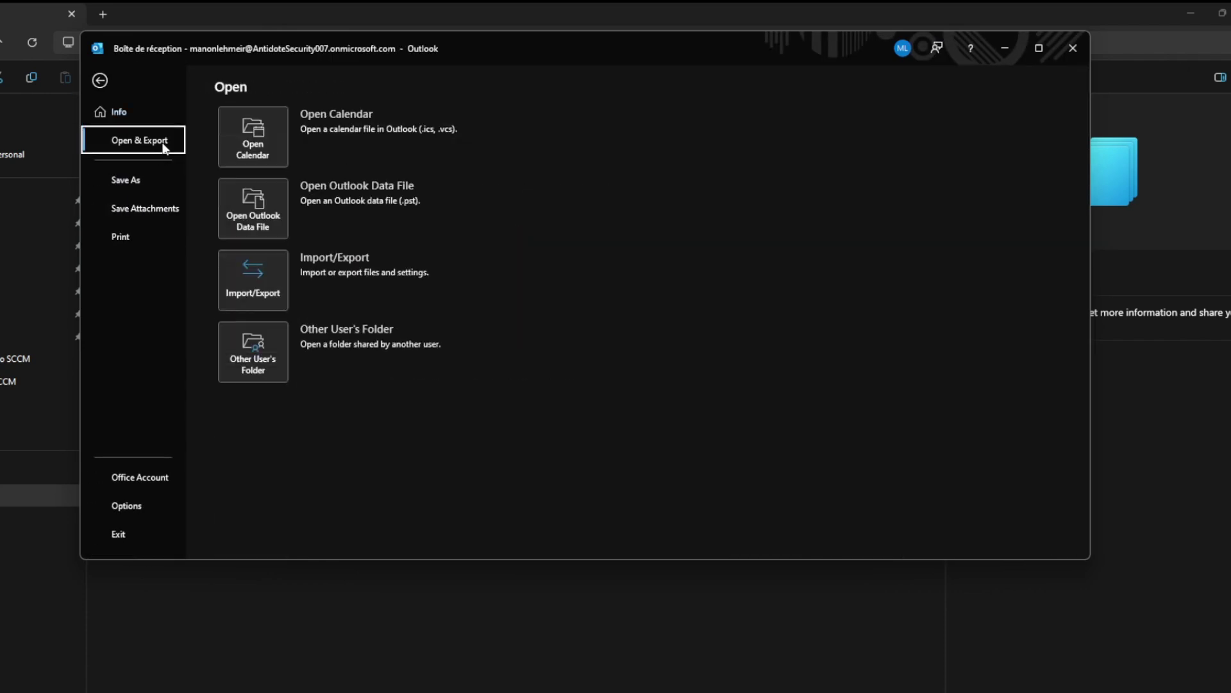
pyautogui.click(359, 195)
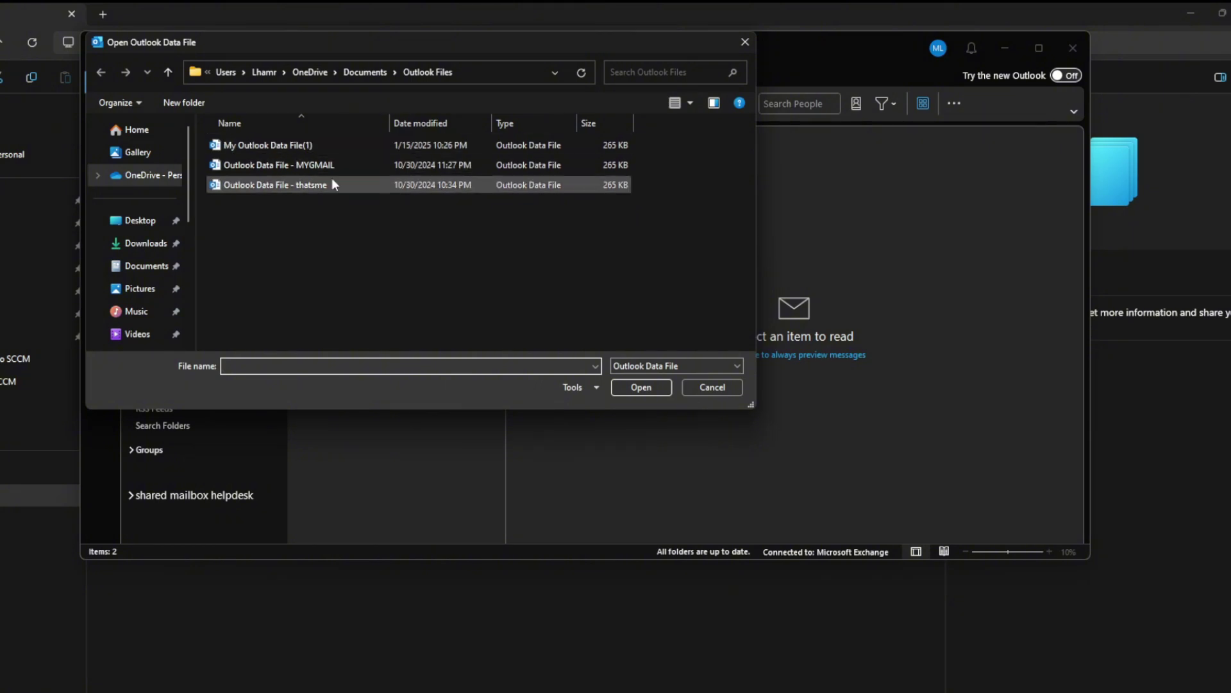
pyautogui.click(744, 41)
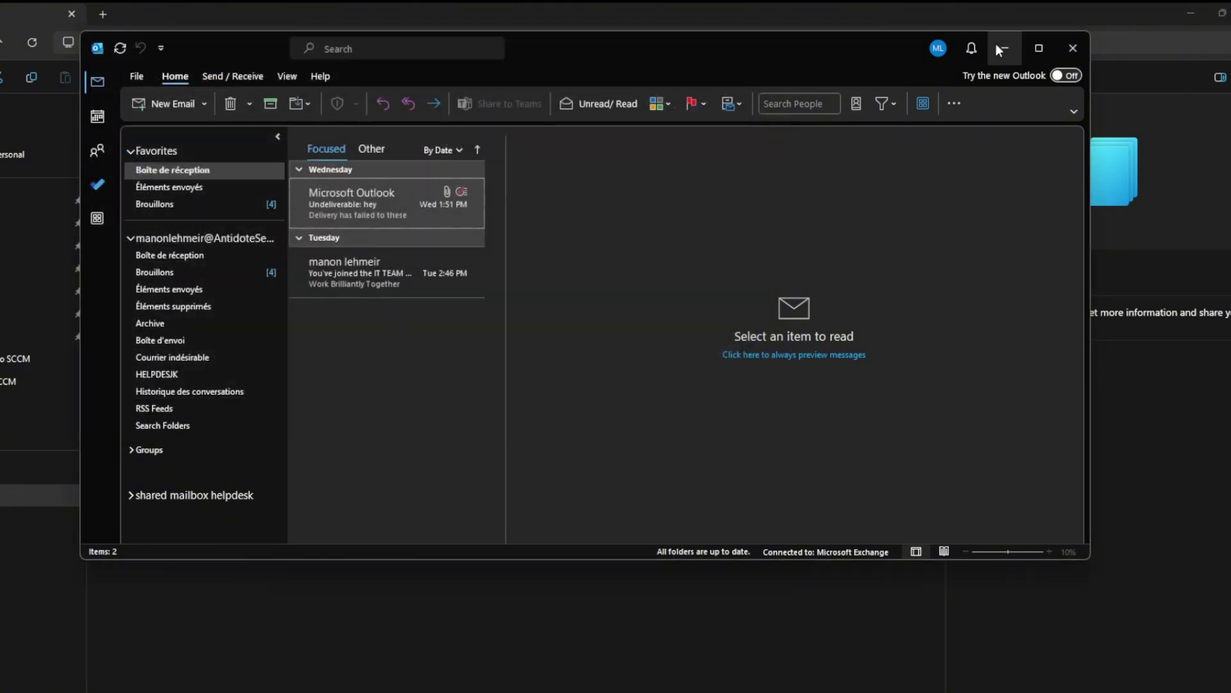
pyautogui.click(997, 49)
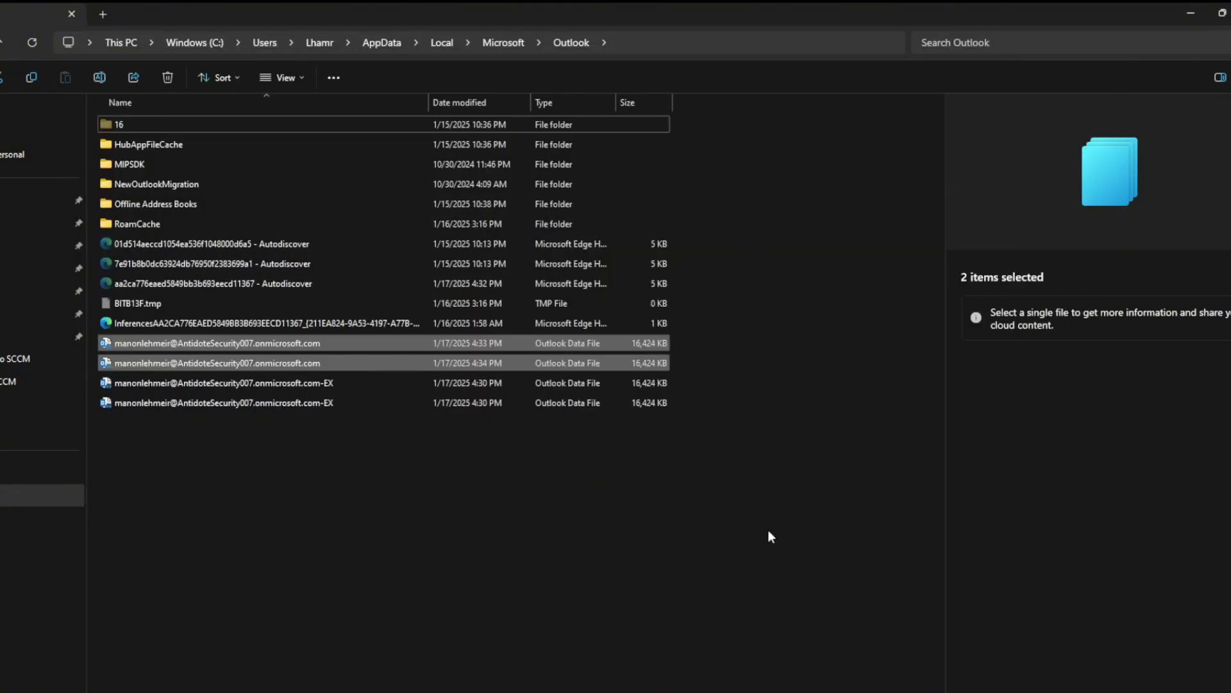
pyautogui.hotkey('alt', 'Tab')
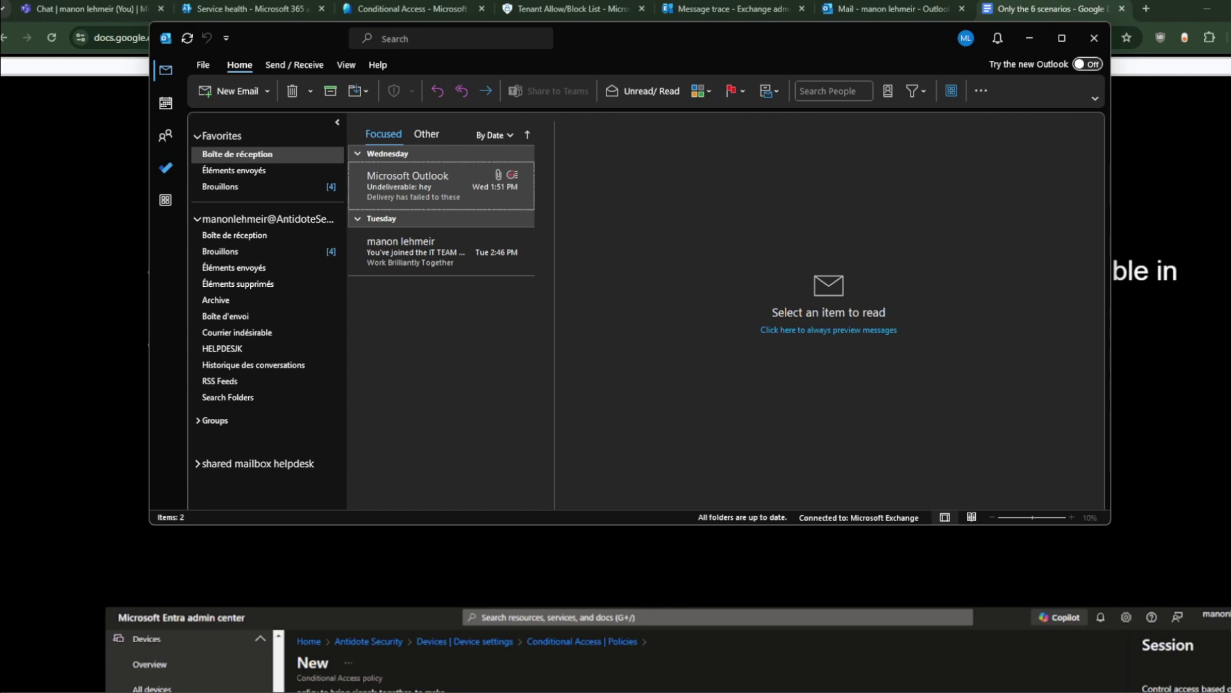
pyautogui.press('super')
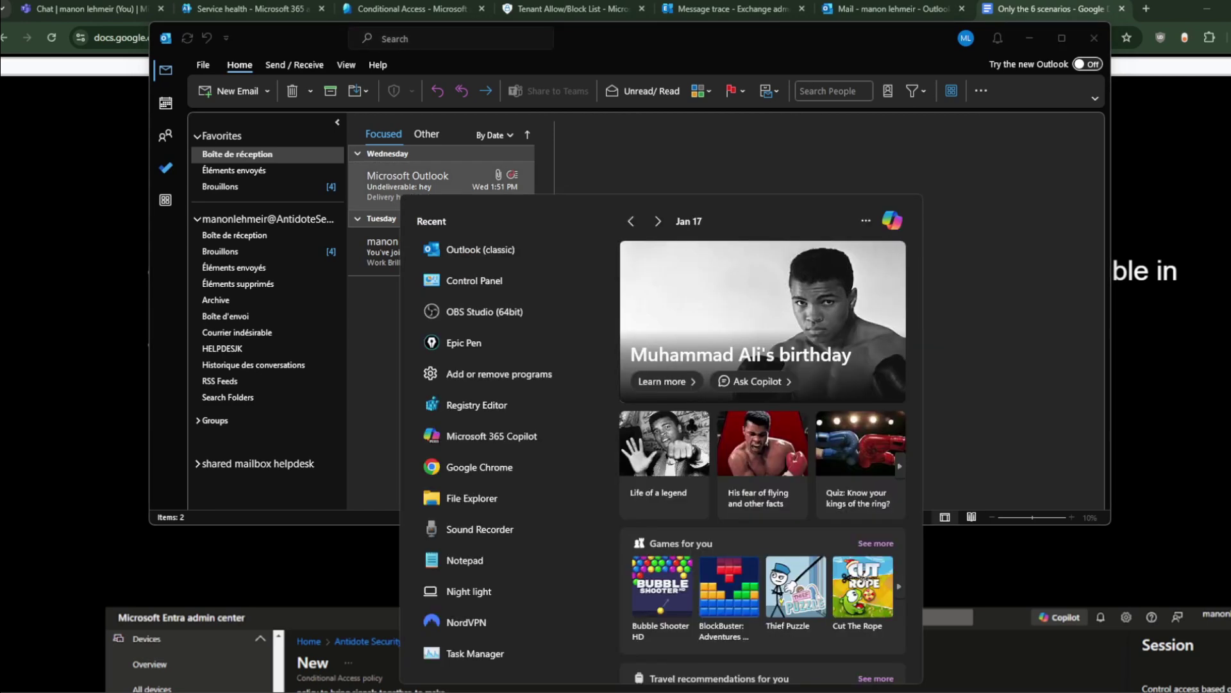
pyautogui.click(1014, 343)
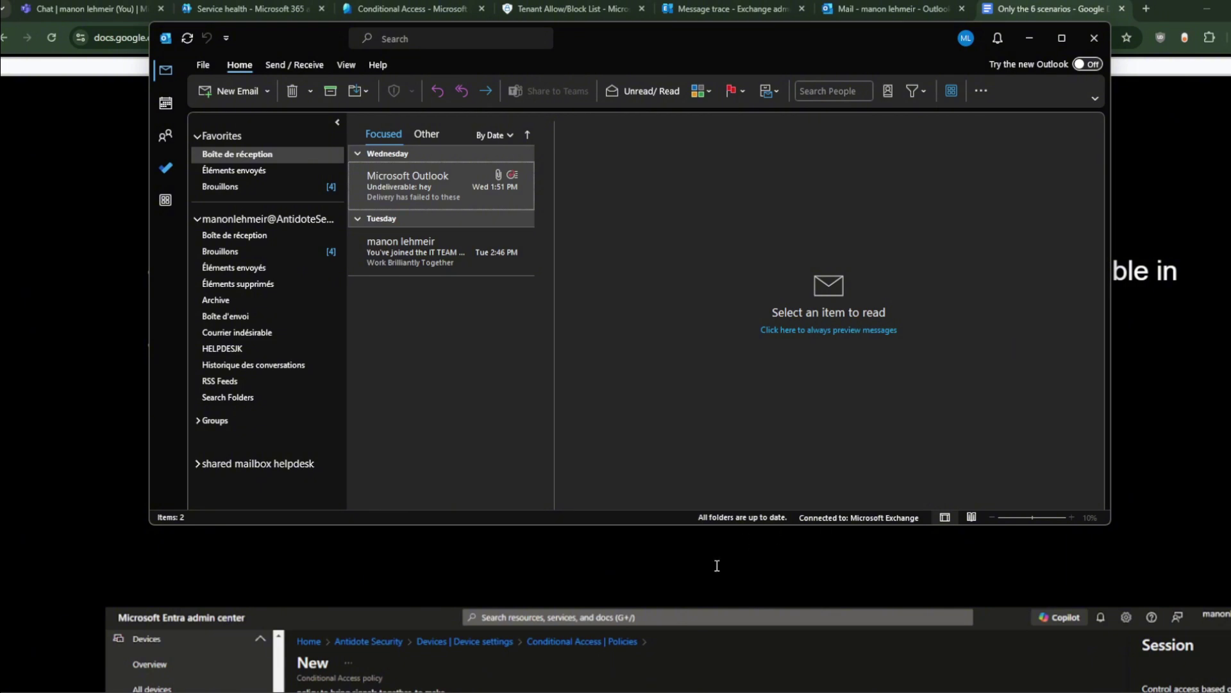
pyautogui.click(654, 581)
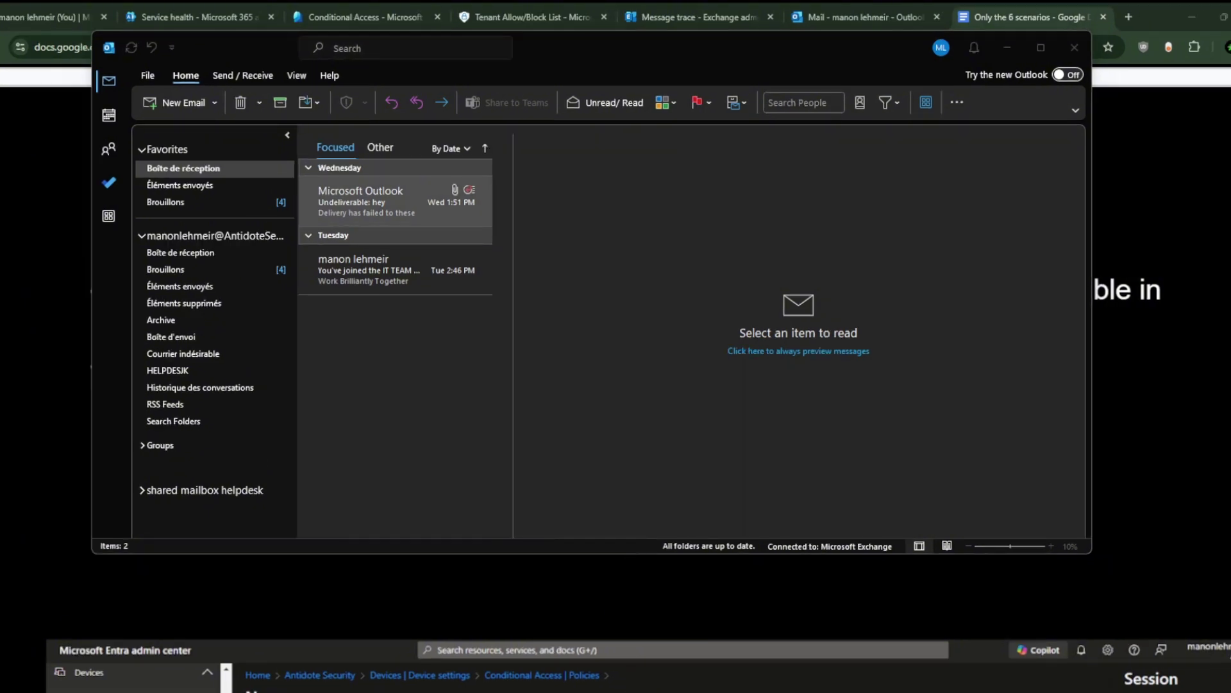
# Switch to File Explorer and open the Microsoft Office folder in C:\Program Files.
pyautogui.moveTo(616, 692)
pyautogui.click(664, 667)
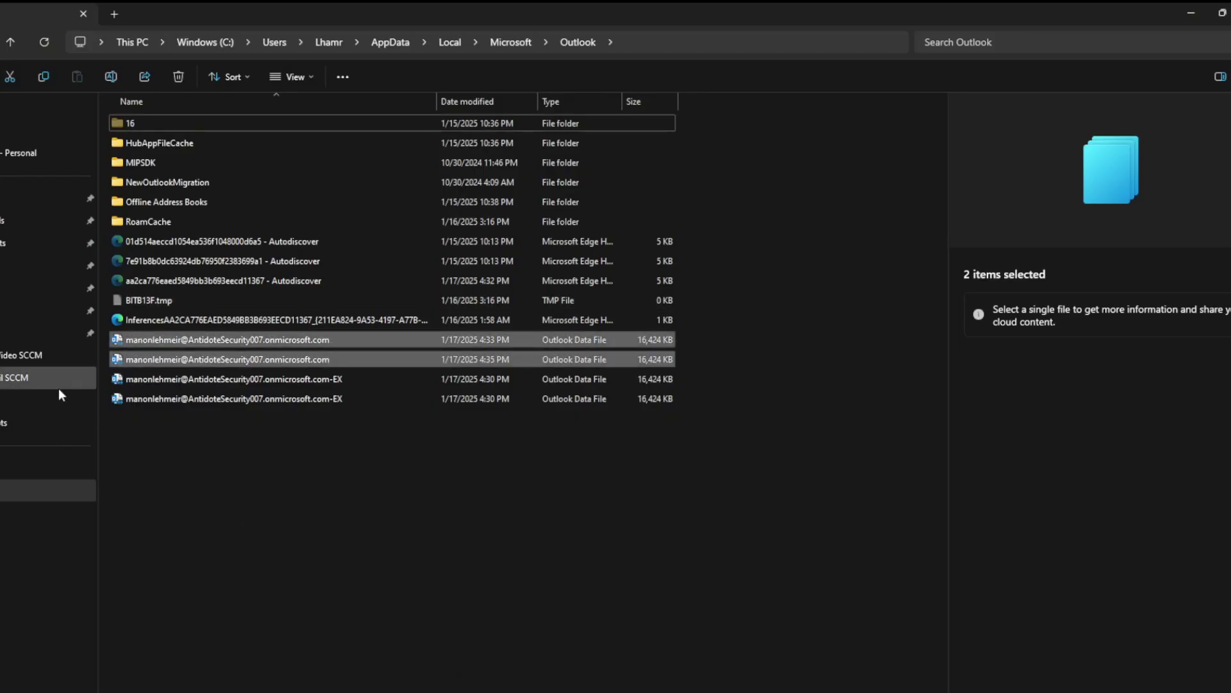
pyautogui.click(6, 492)
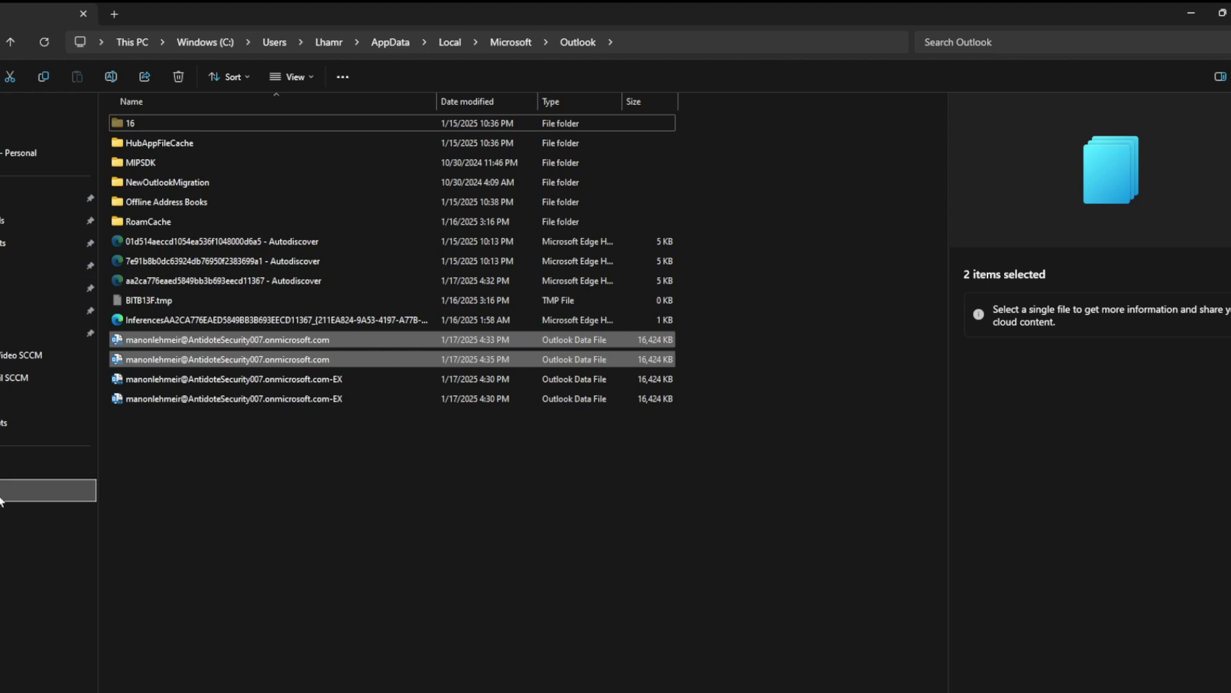
pyautogui.doubleClick(205, 152)
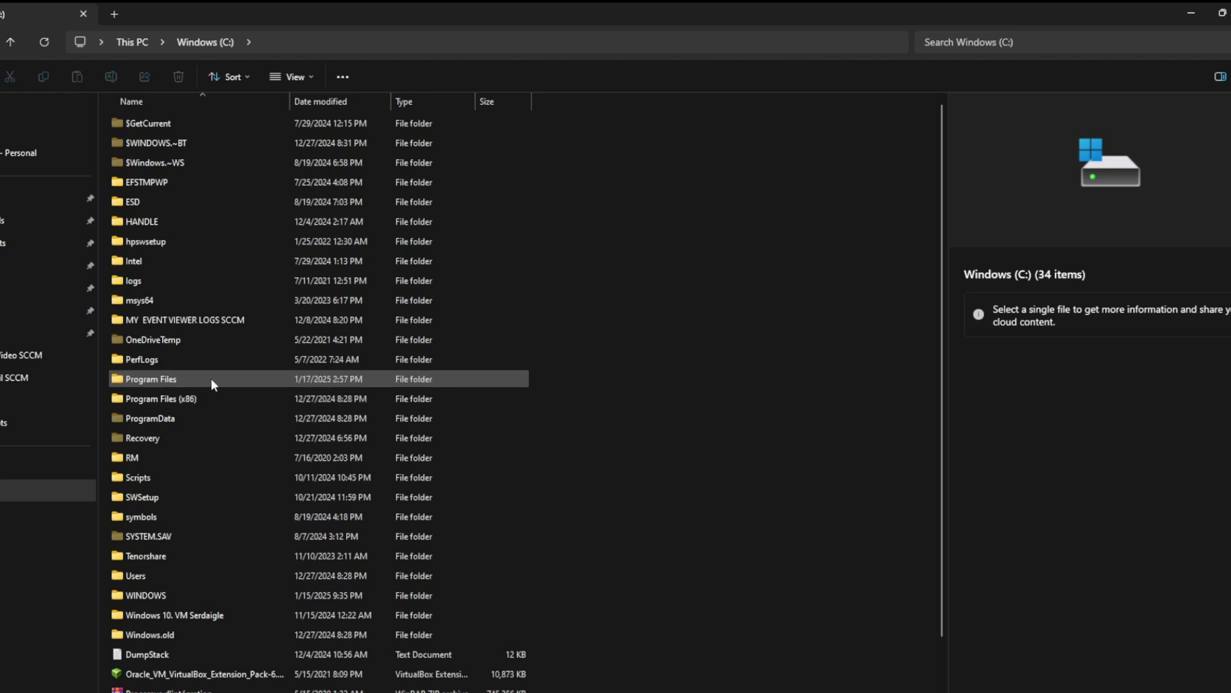
pyautogui.doubleClick(211, 382)
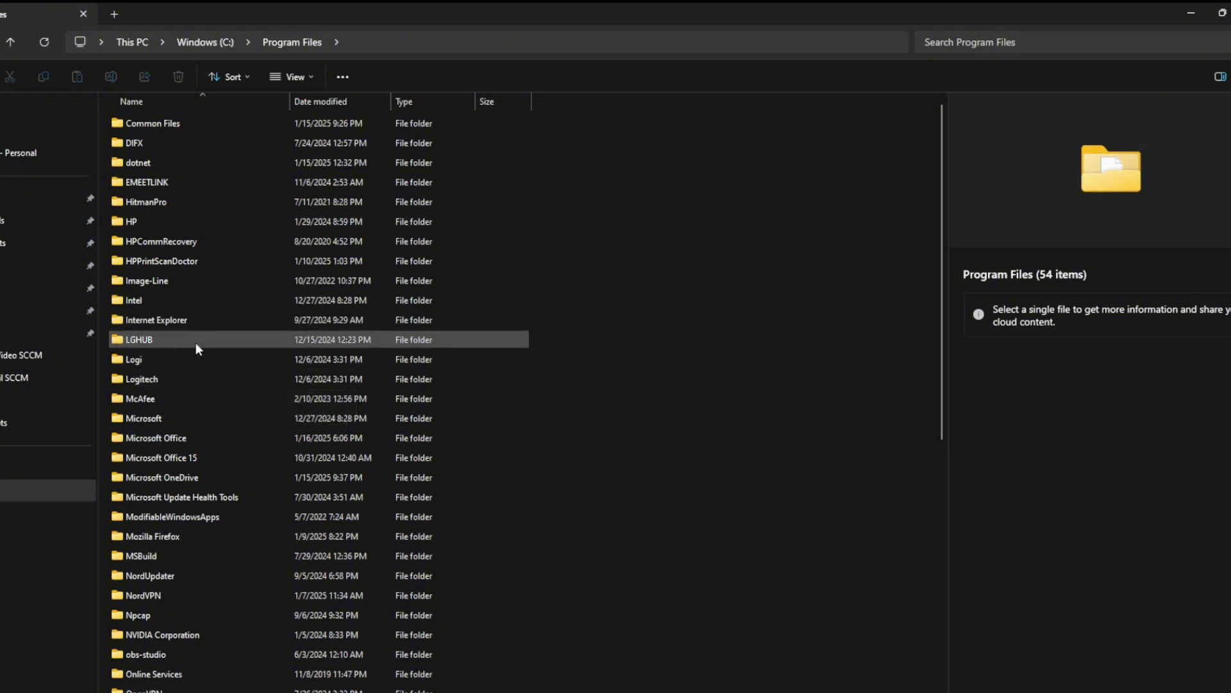
pyautogui.doubleClick(223, 438)
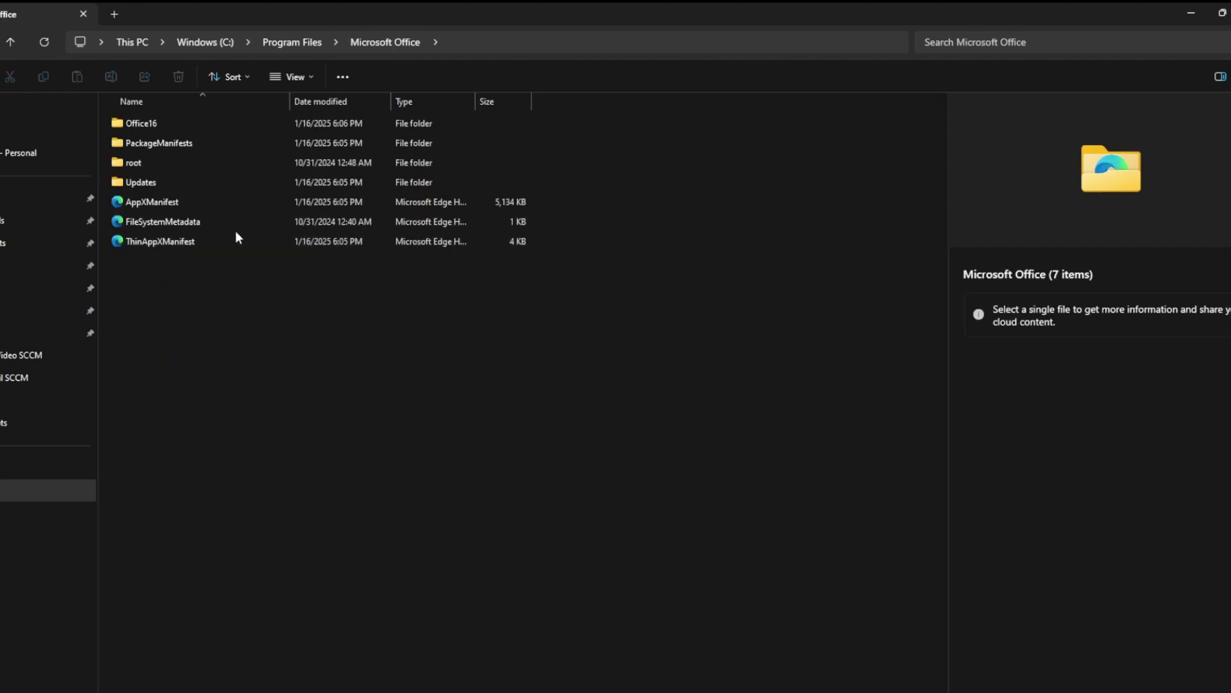
# Check the Office16 folder under Microsoft Office and the Microsoft Office 15 folder, and return to Program Files.
pyautogui.doubleClick(199, 125)
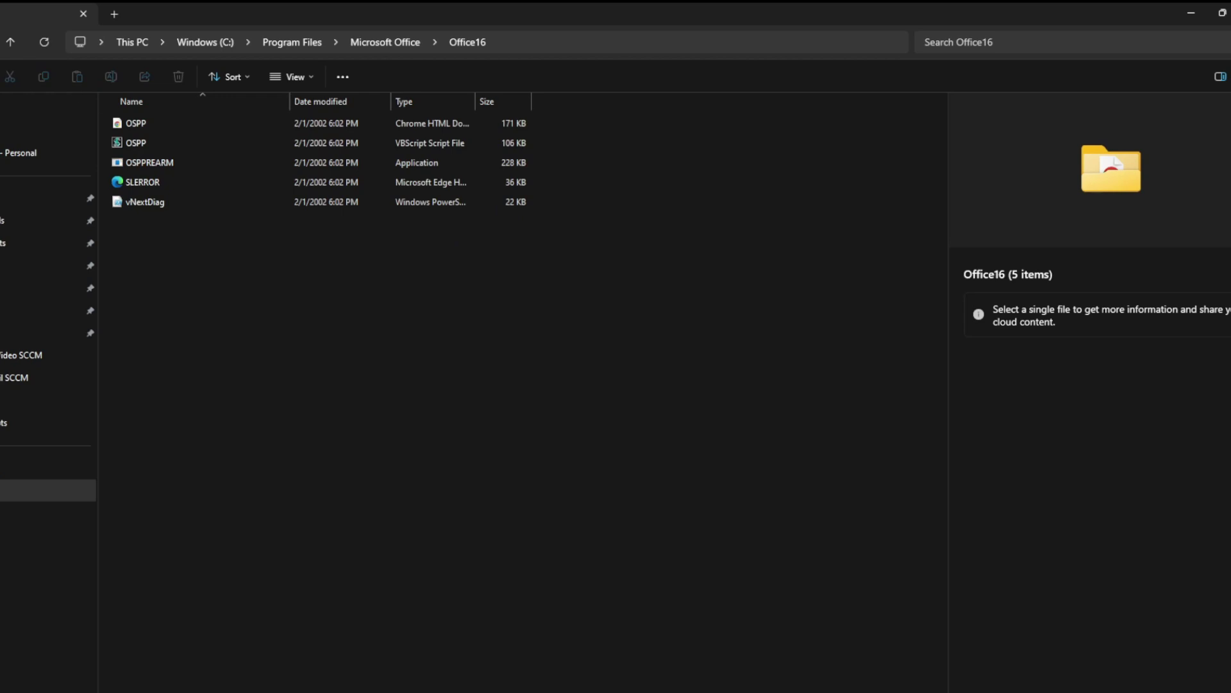
pyautogui.hotkey('alt', 'Left')
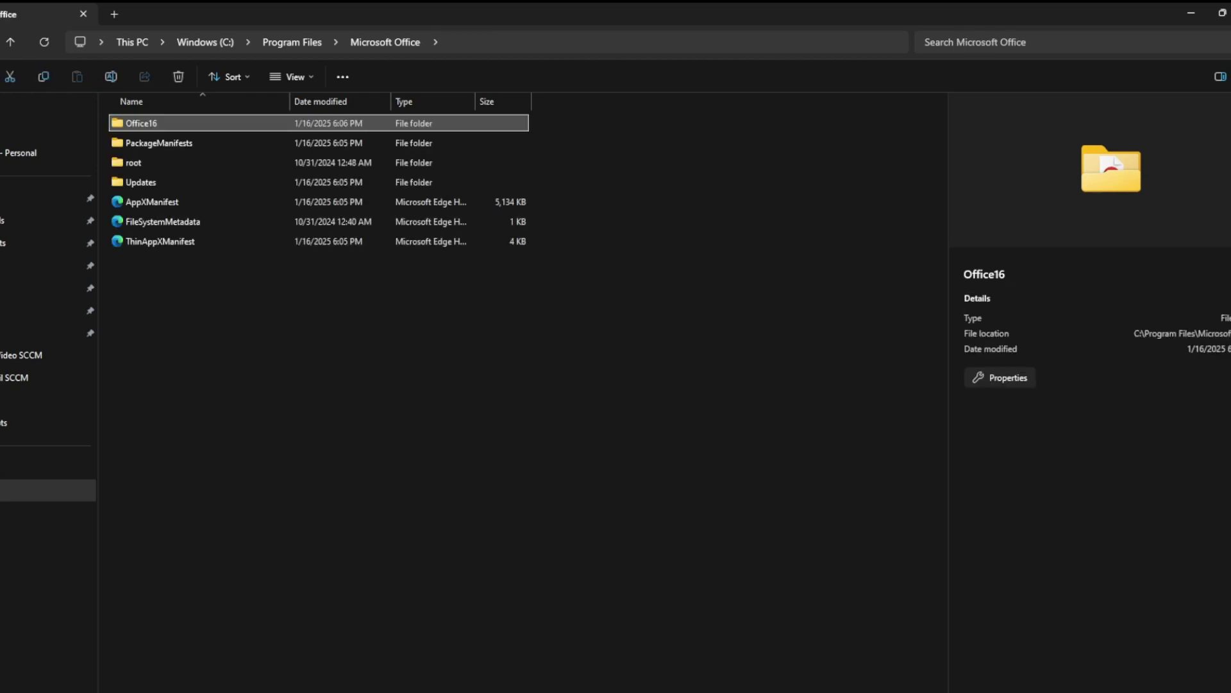
pyautogui.doubleClick(170, 124)
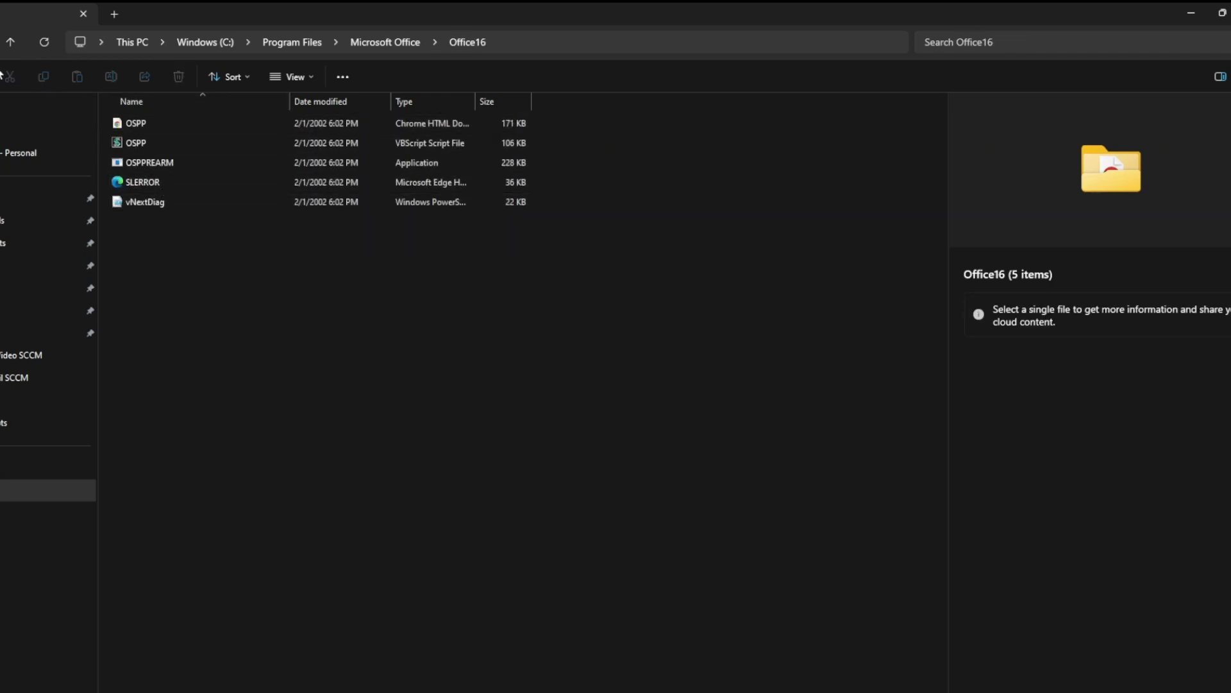
pyautogui.hotkey('alt', 'Left')
pyautogui.hotkey('alt', 'Left')
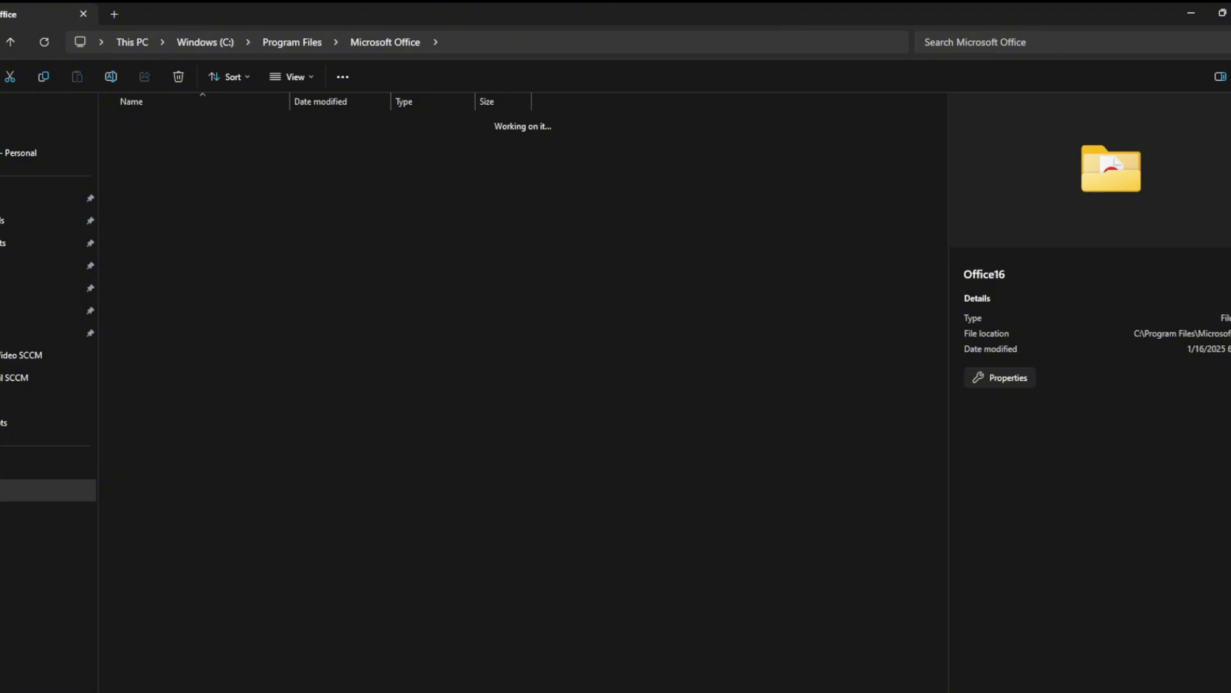
pyautogui.doubleClick(195, 457)
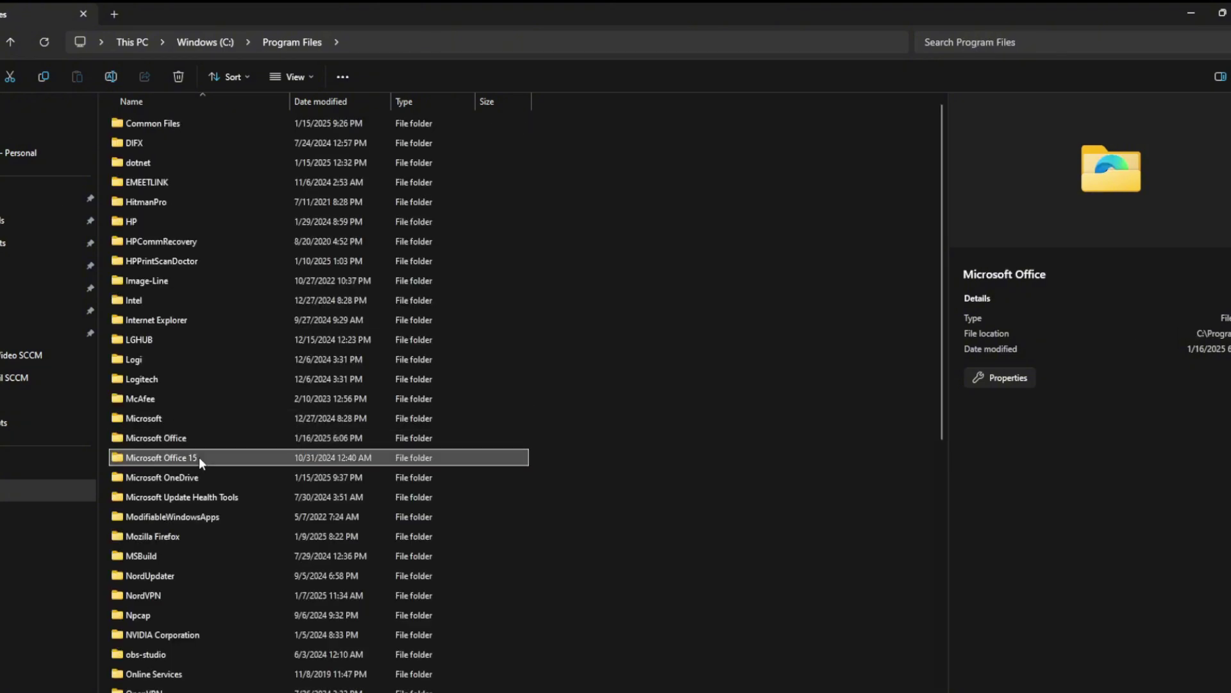
pyautogui.hotkey('alt', 'Left')
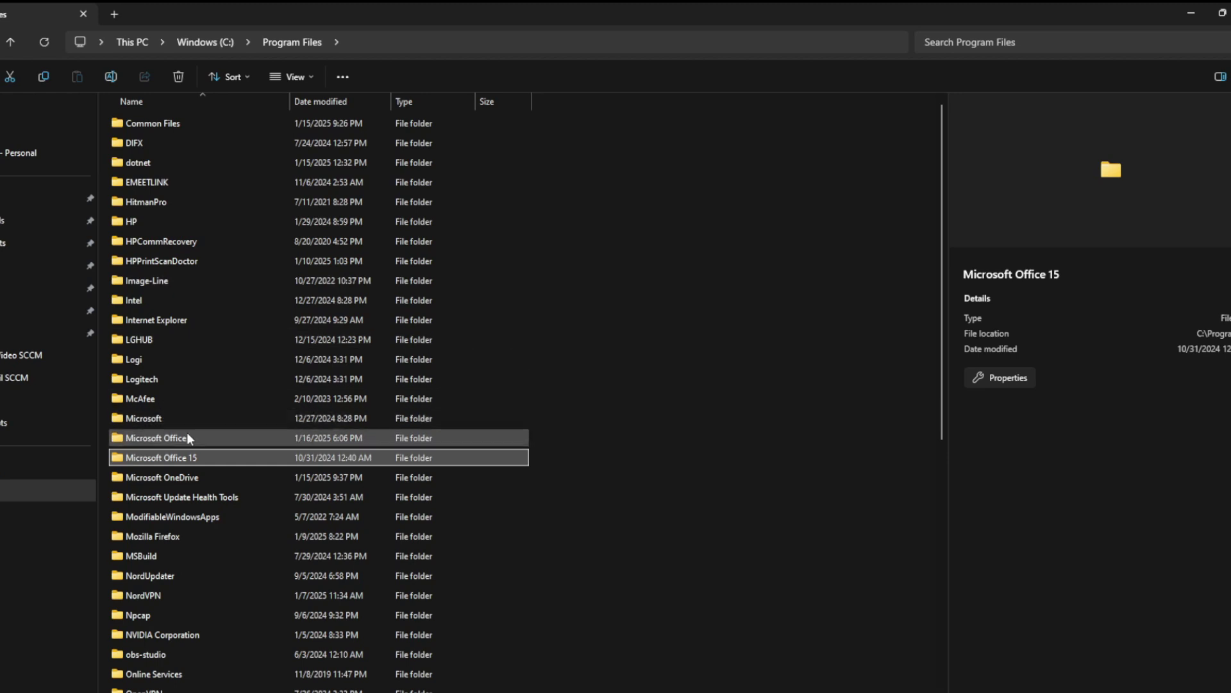
# Open the Office16 folder inside Microsoft Office\root.
pyautogui.doubleClick(186, 437)
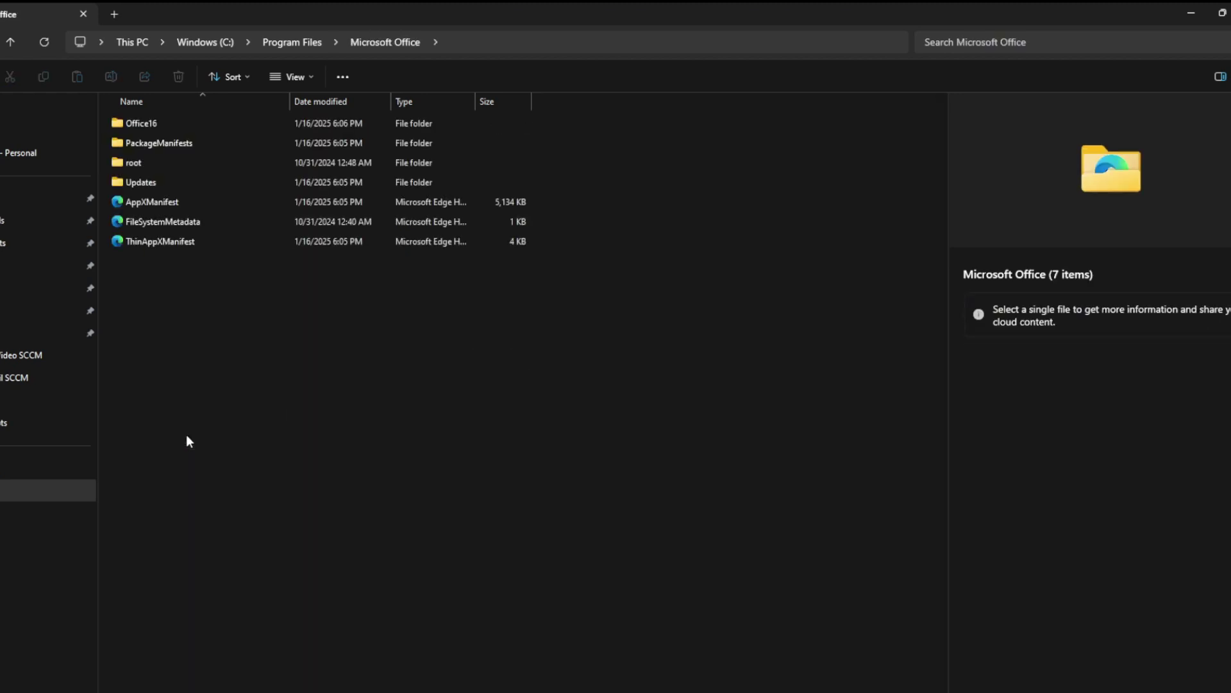
pyautogui.doubleClick(176, 161)
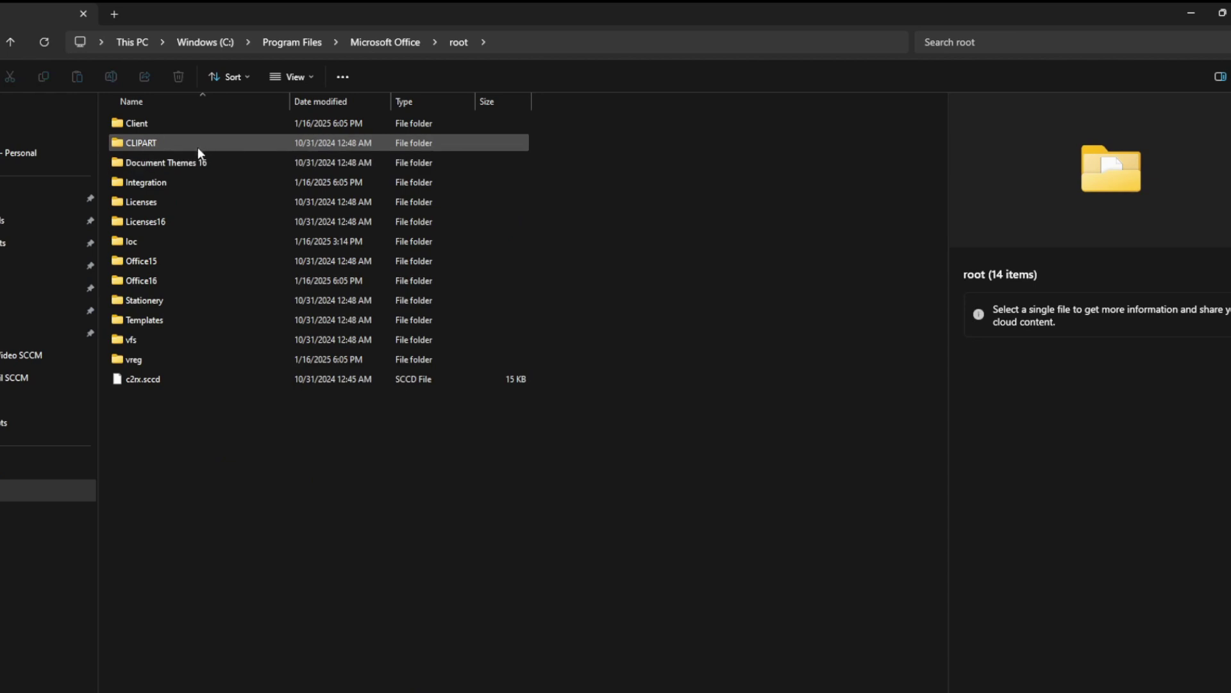
pyautogui.doubleClick(179, 280)
# Search the Office16 folder for "scan" and launch the SCANPST application.
pyautogui.click(1085, 35)
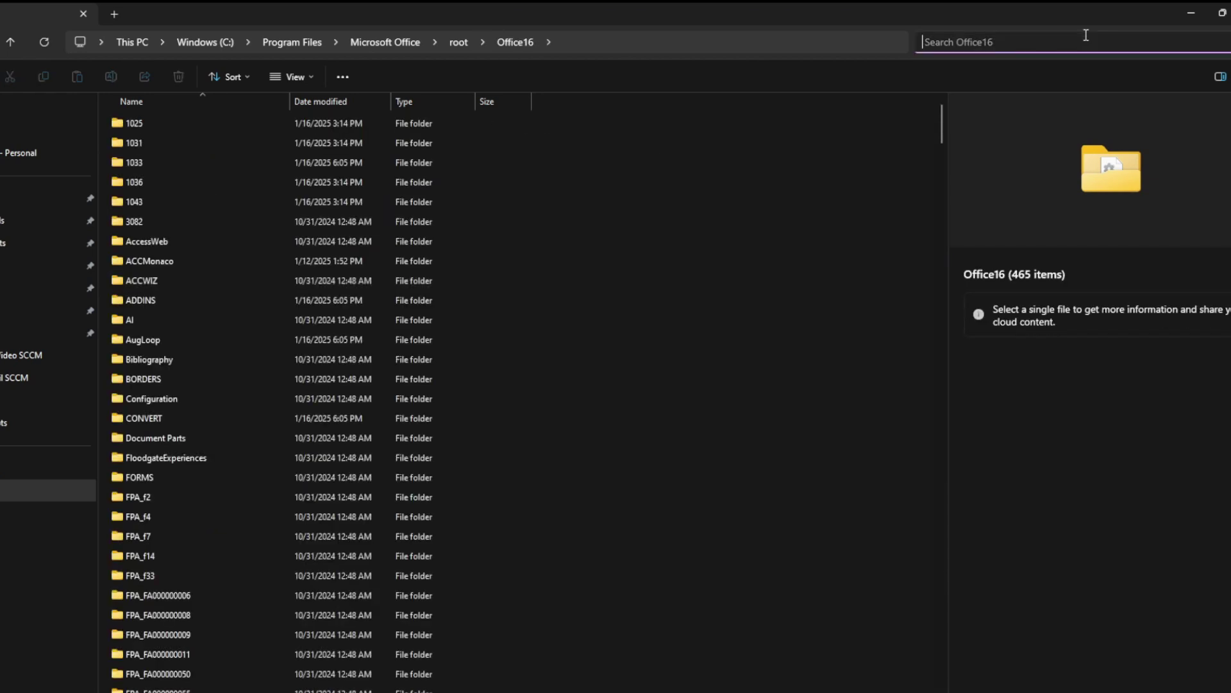
pyautogui.write('scan')
pyautogui.press('Return')
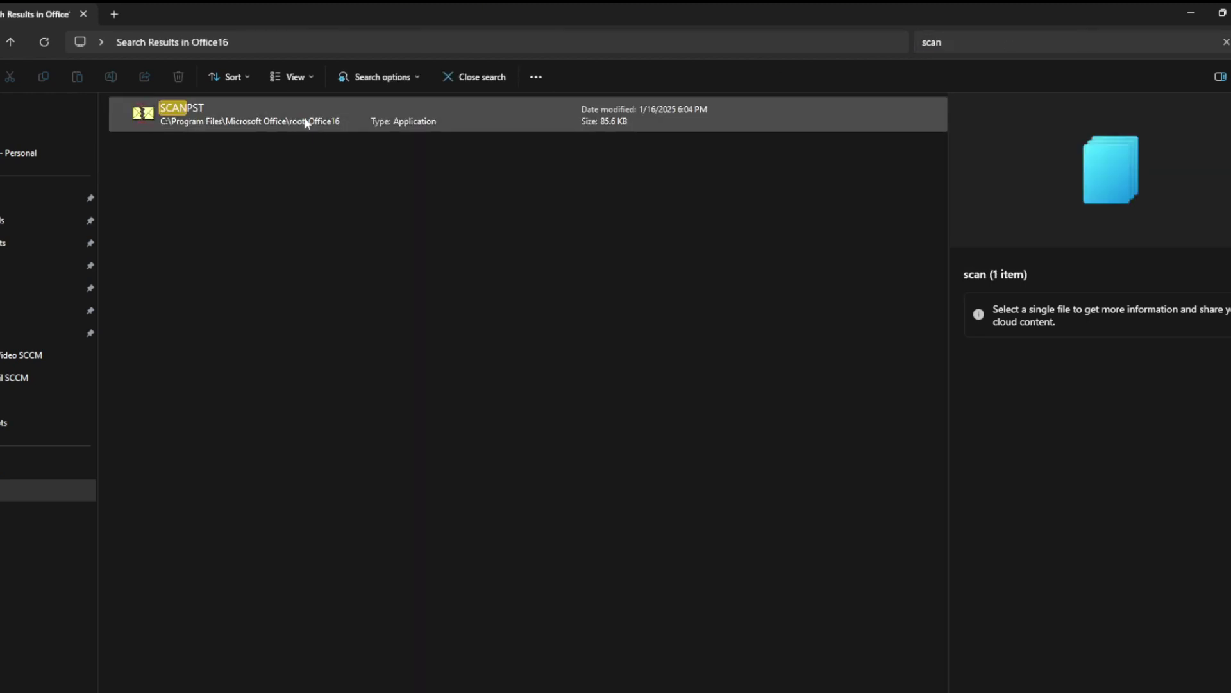
pyautogui.doubleClick(304, 117)
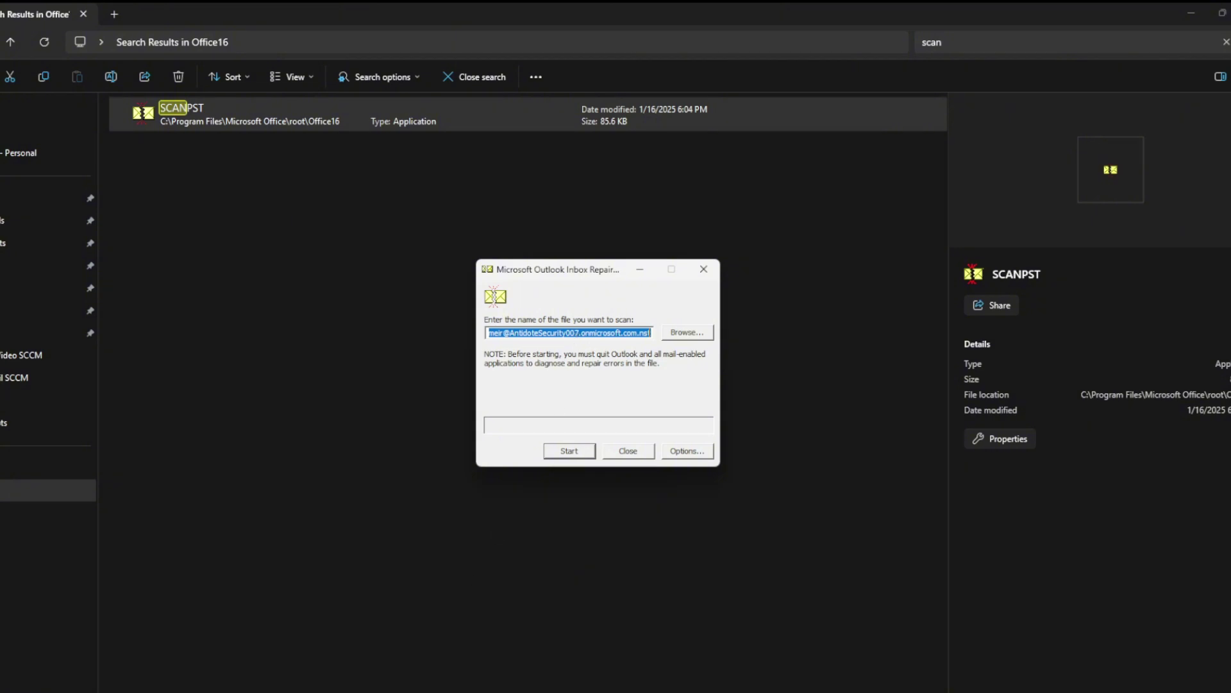
# Try to start Outlook in safe mode by running "outlook /safemode" from the Run dialog.
pyautogui.press('super')
pyautogui.write('run')
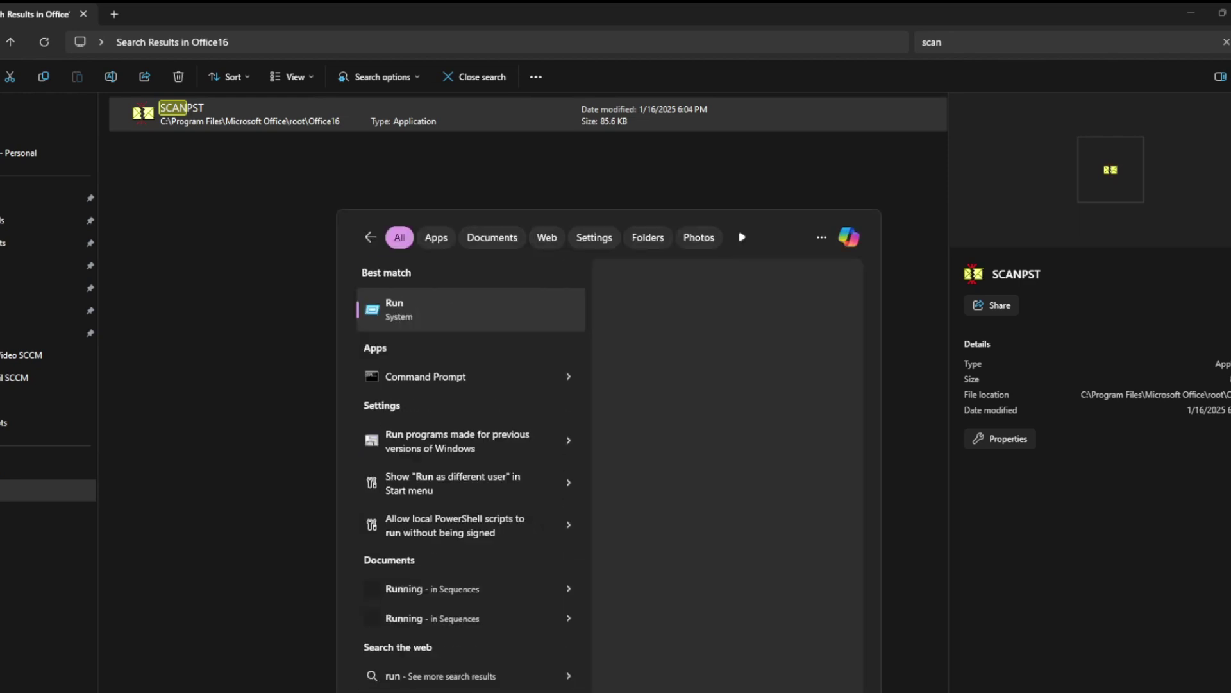
pyautogui.click(449, 323)
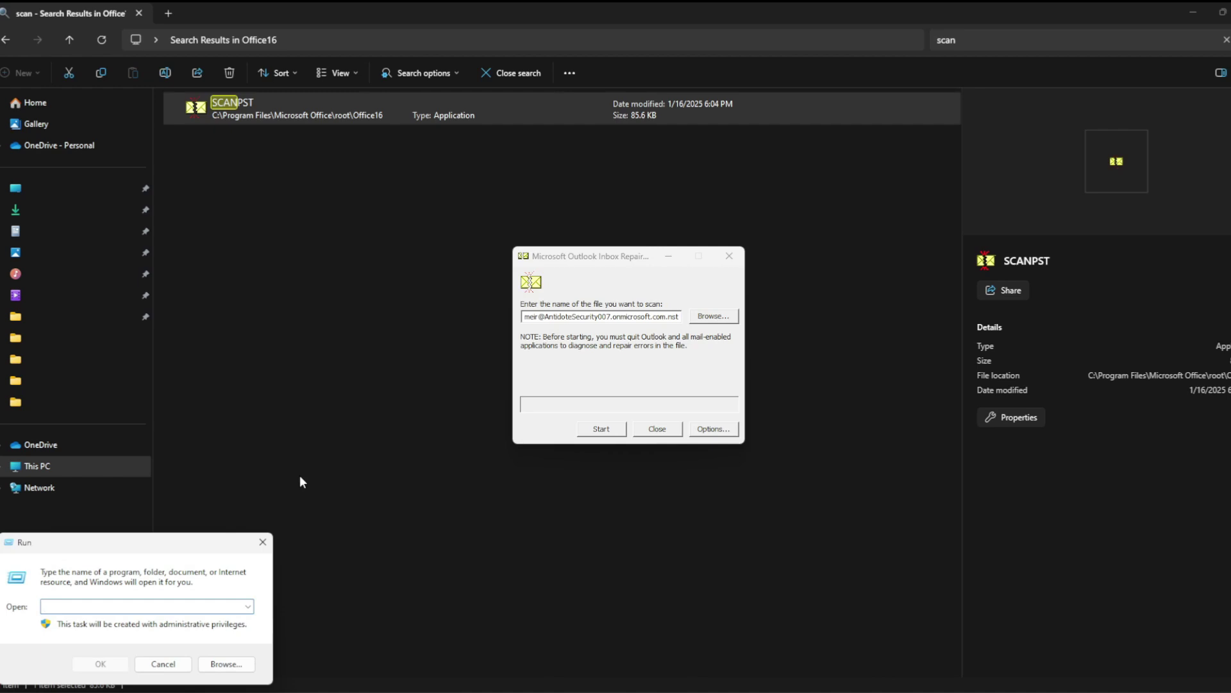
pyautogui.write('outlook')
pyautogui.write('/safemode')
pyautogui.press('Return')
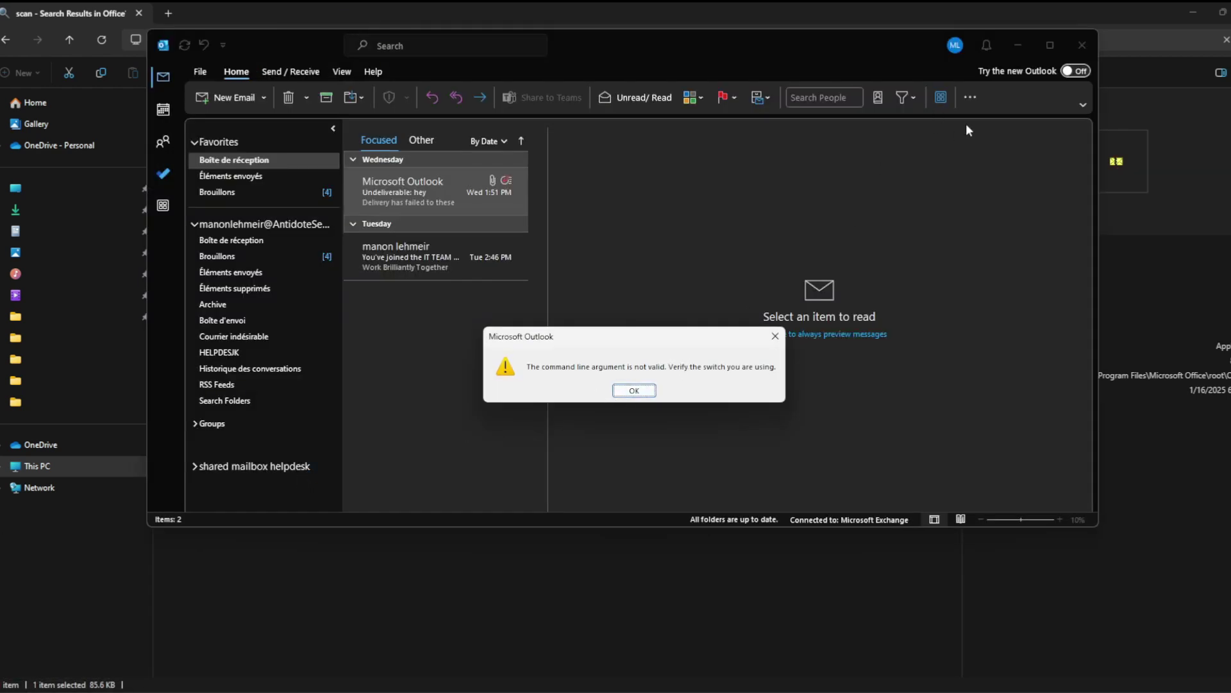
pyautogui.click(635, 390)
# Close the Outlook window and the Microsoft Outlook Inbox Repair tool.
pyautogui.click(1089, 43)
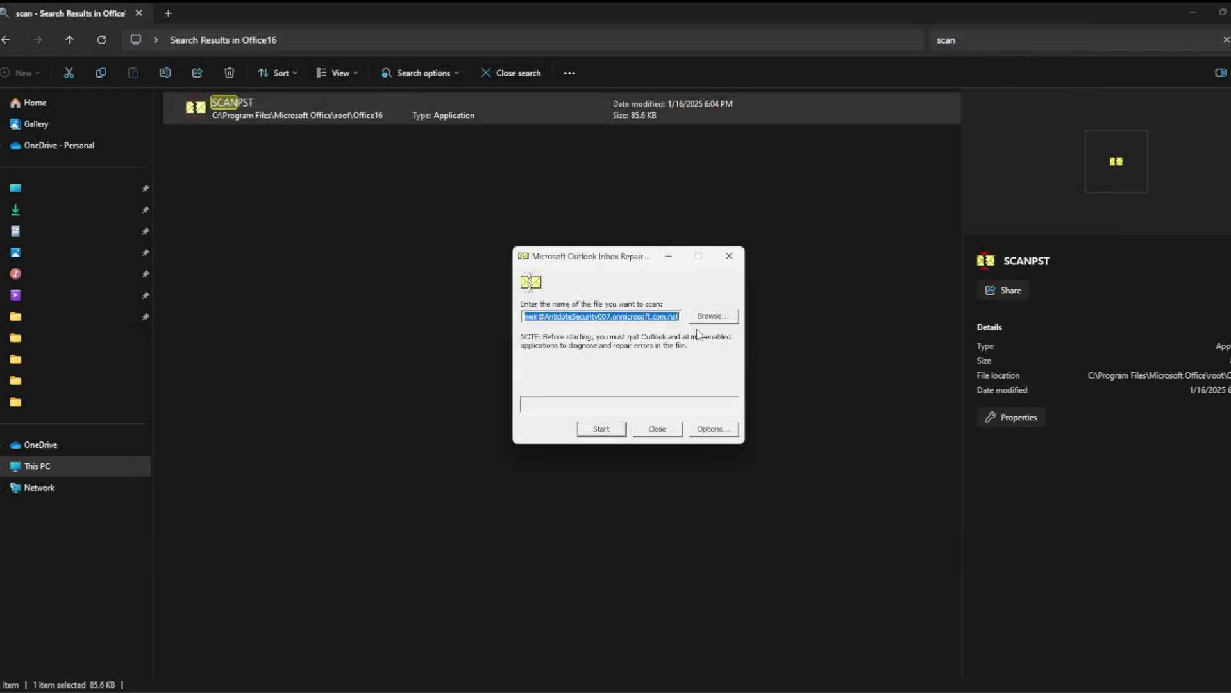
pyautogui.click(730, 256)
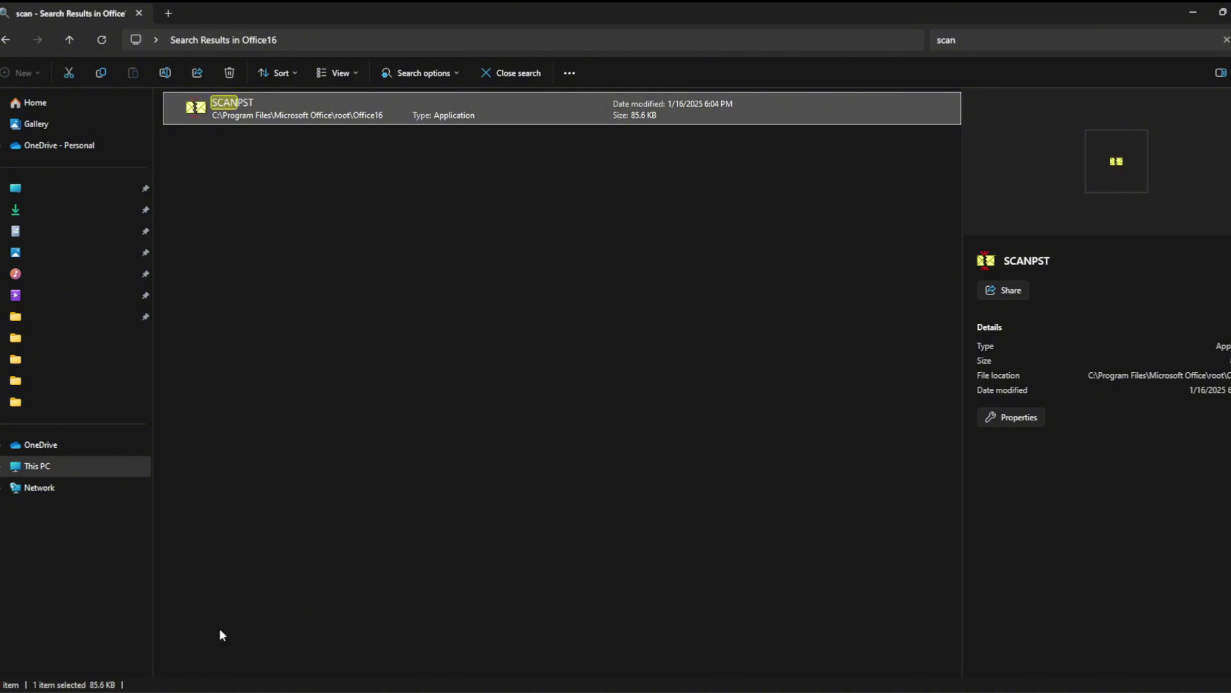
# Try to start Outlook in safe mode by running "outlook/safe" from the Run dialog.
pyautogui.press('super+s')
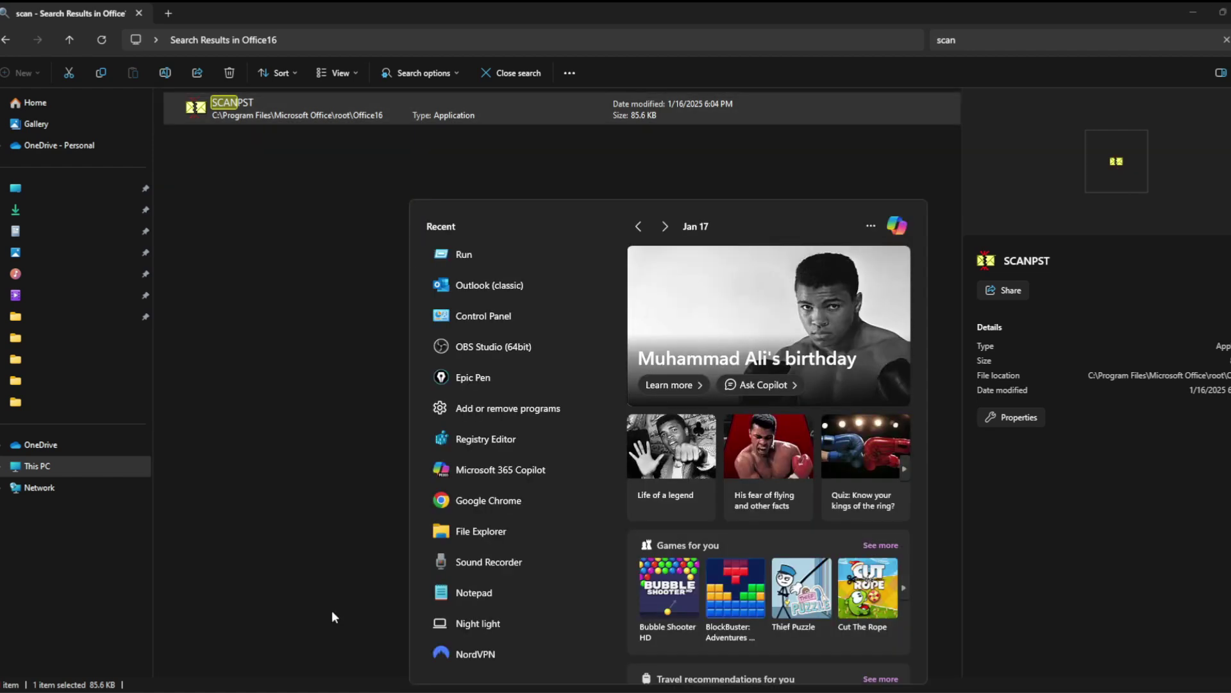
pyautogui.click(297, 578)
pyautogui.press('super+r')
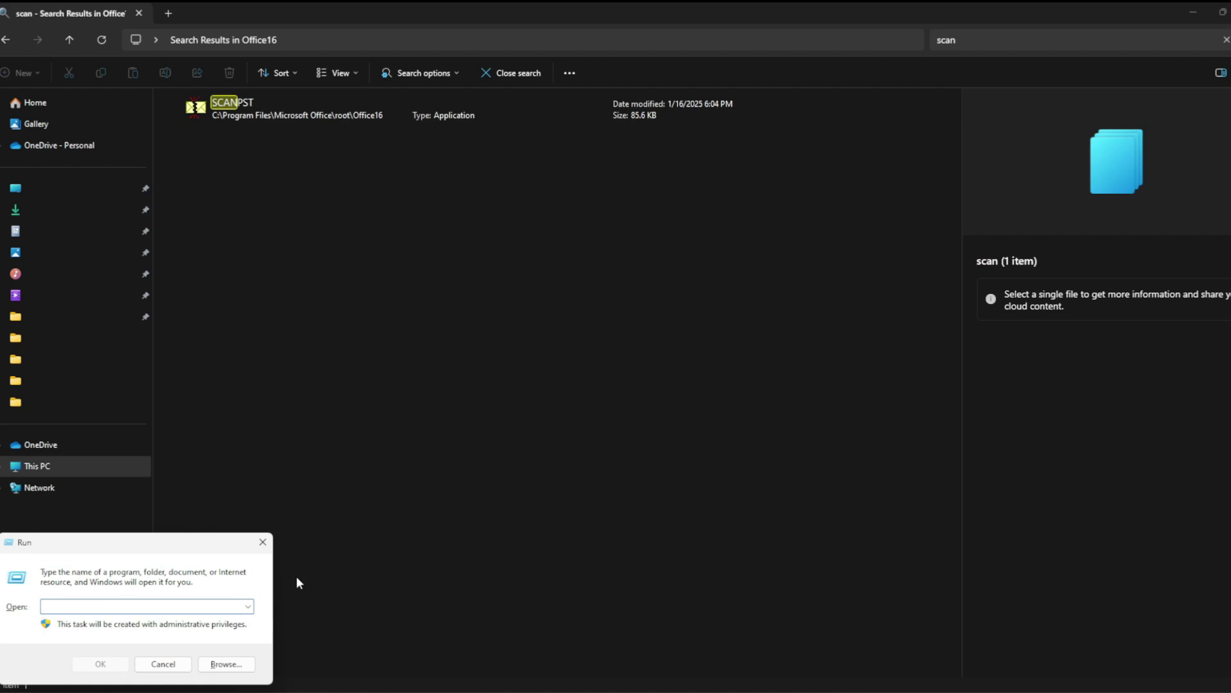
pyautogui.write('outlook/safe')
pyautogui.press('Return')
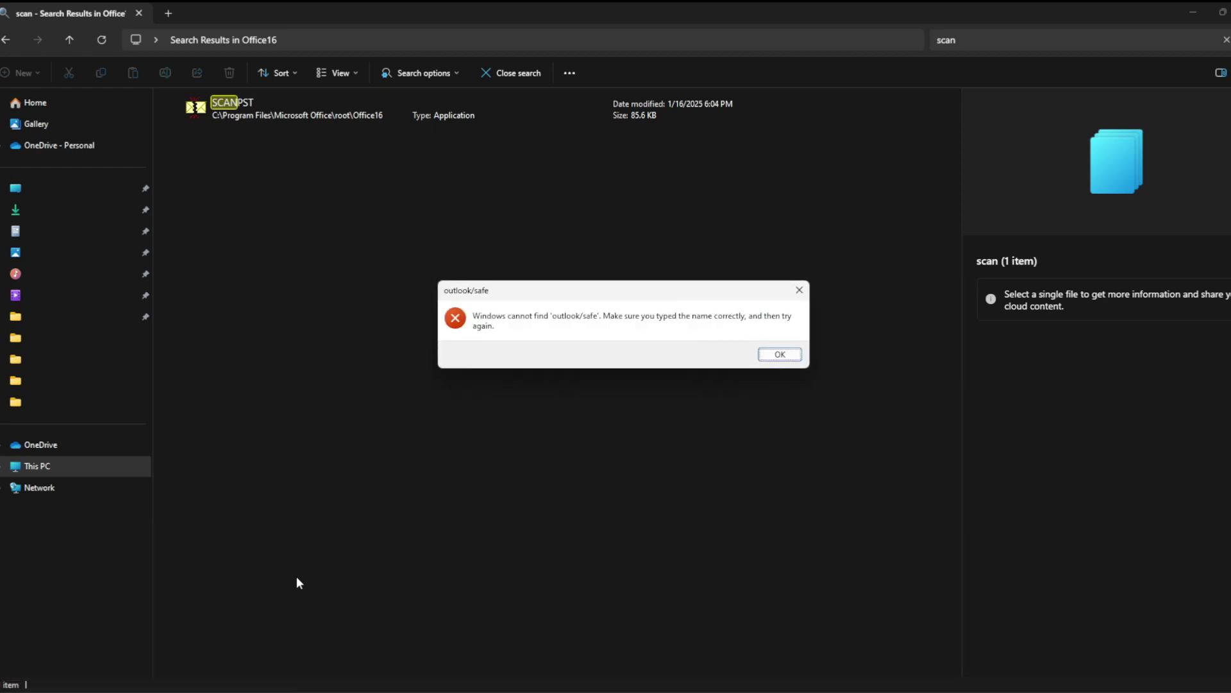
pyautogui.click(780, 354)
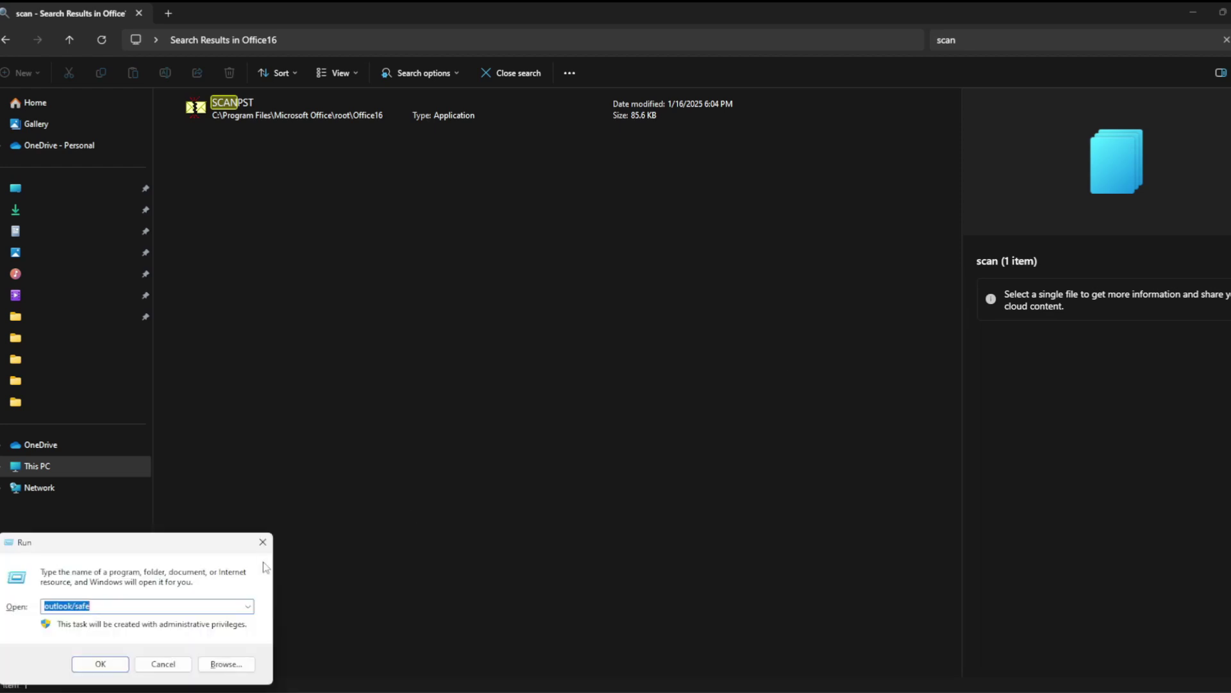
# Start Outlook in safe mode from the Run dialog, using the Outlook profile.
pyautogui.click(134, 607)
pyautogui.press('Return')
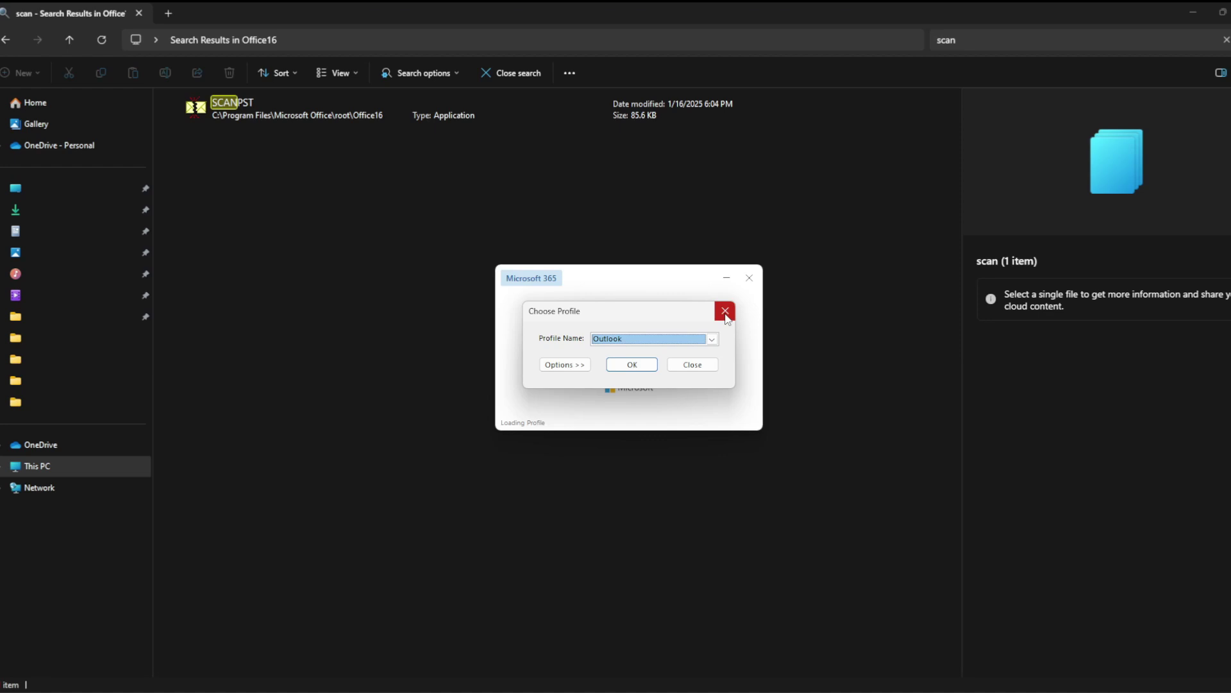
pyautogui.click(641, 364)
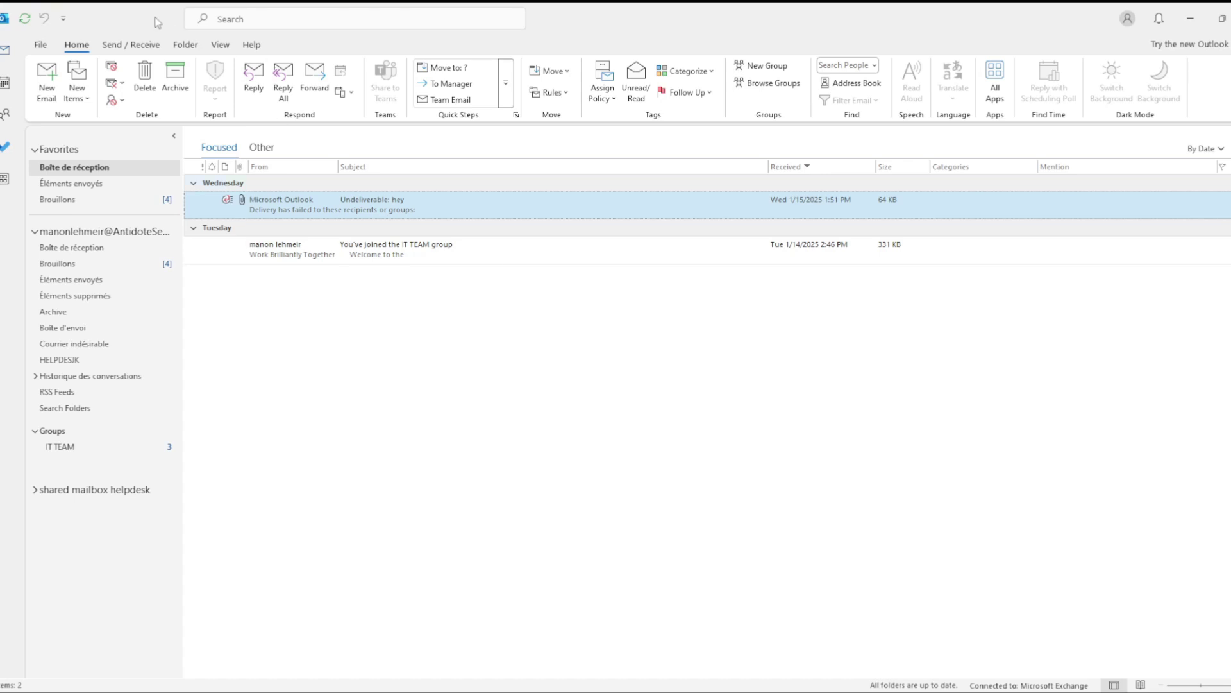
pyautogui.click(40, 45)
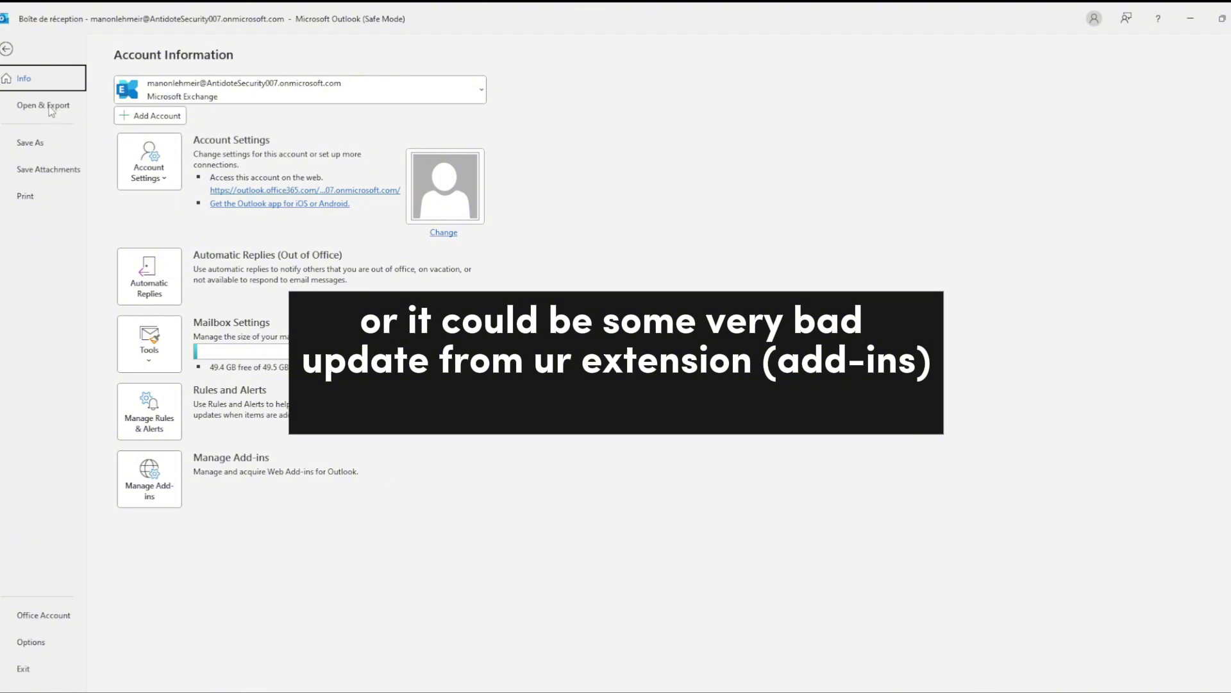
pyautogui.click(168, 364)
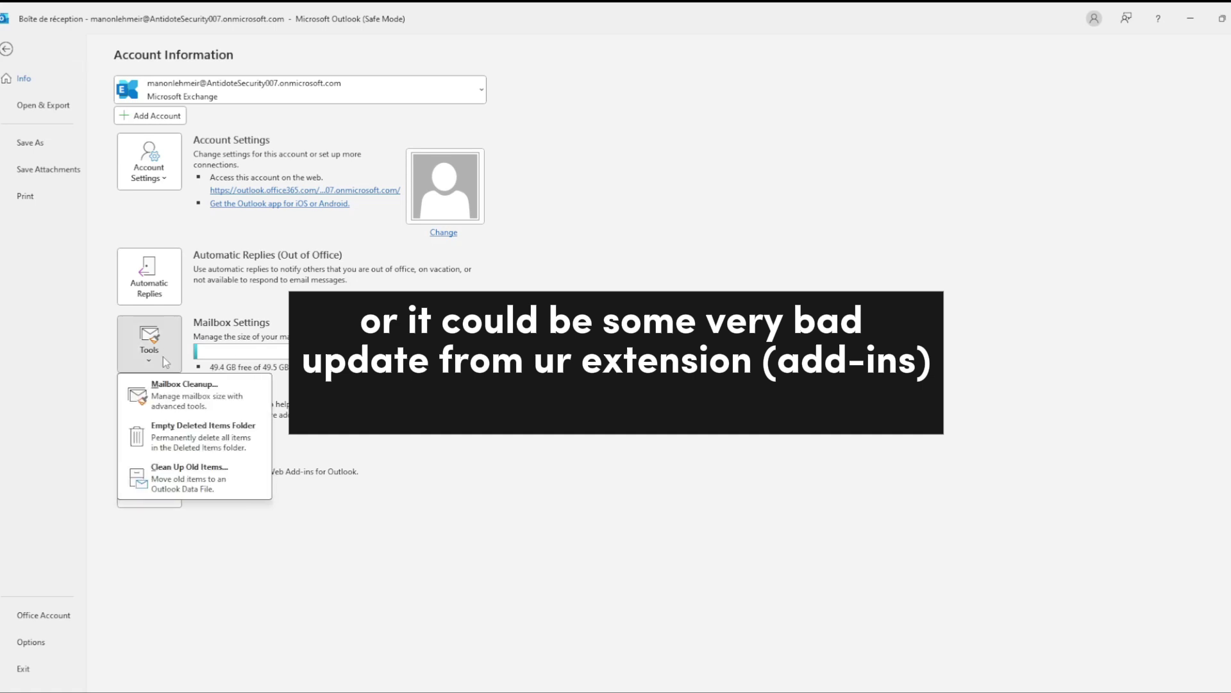
pyautogui.click(163, 357)
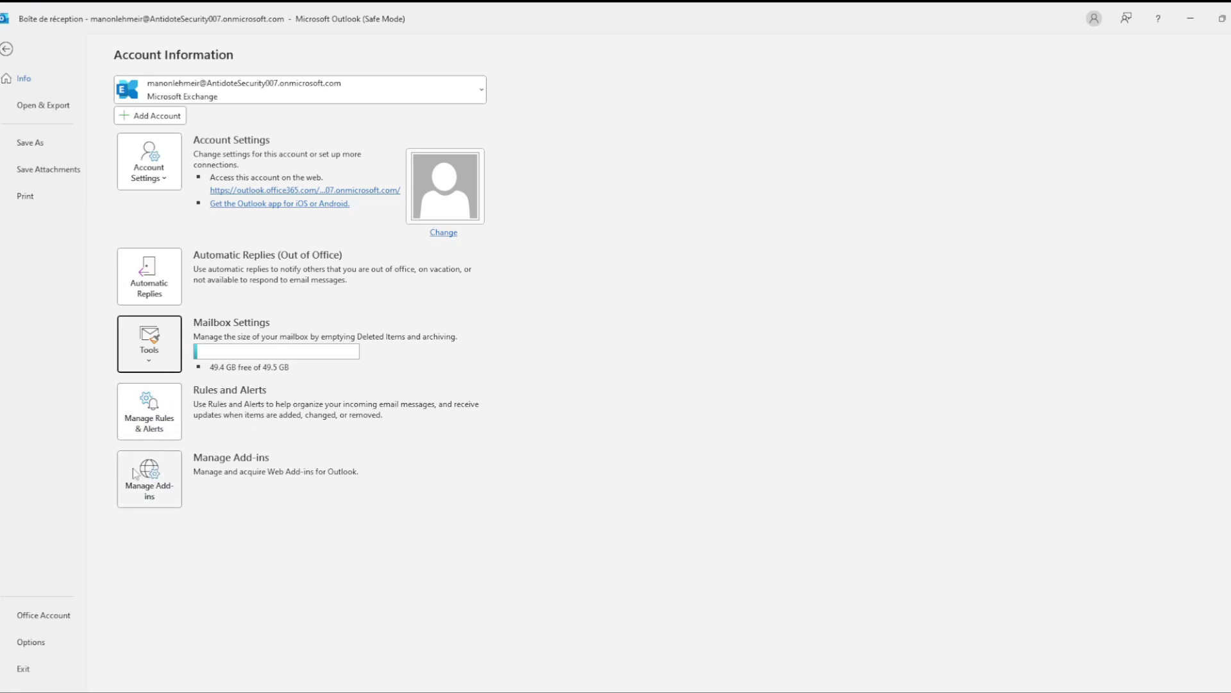
pyautogui.click(168, 470)
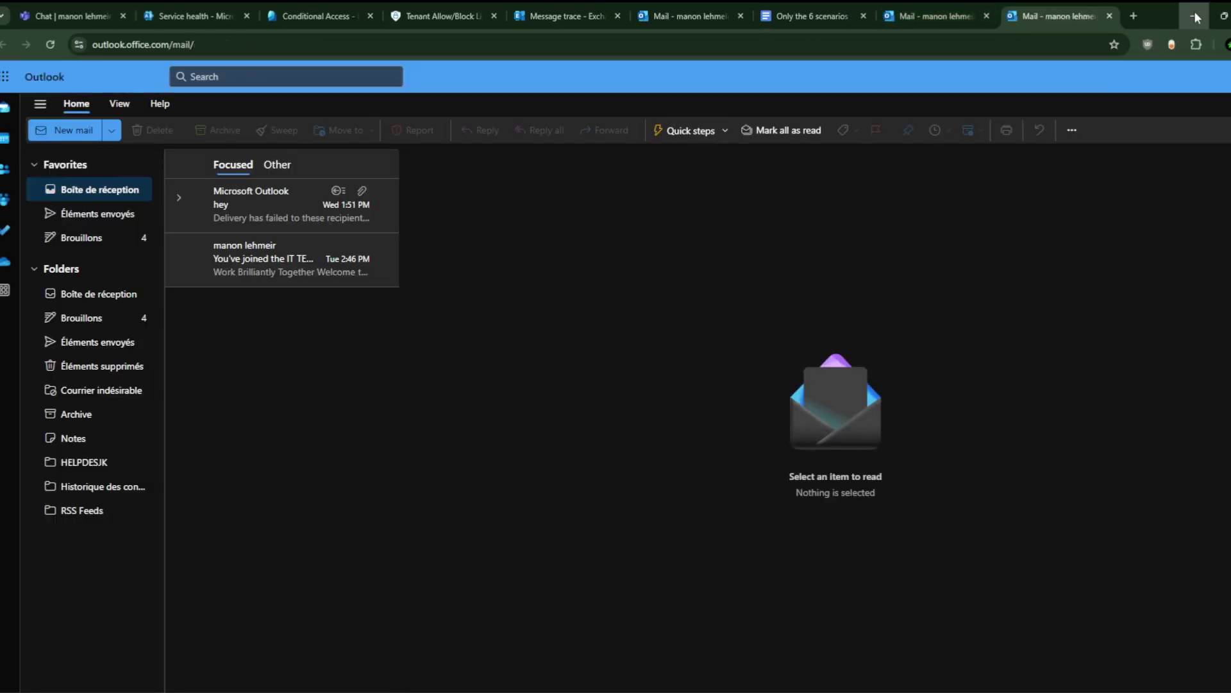
pyautogui.click(1194, 13)
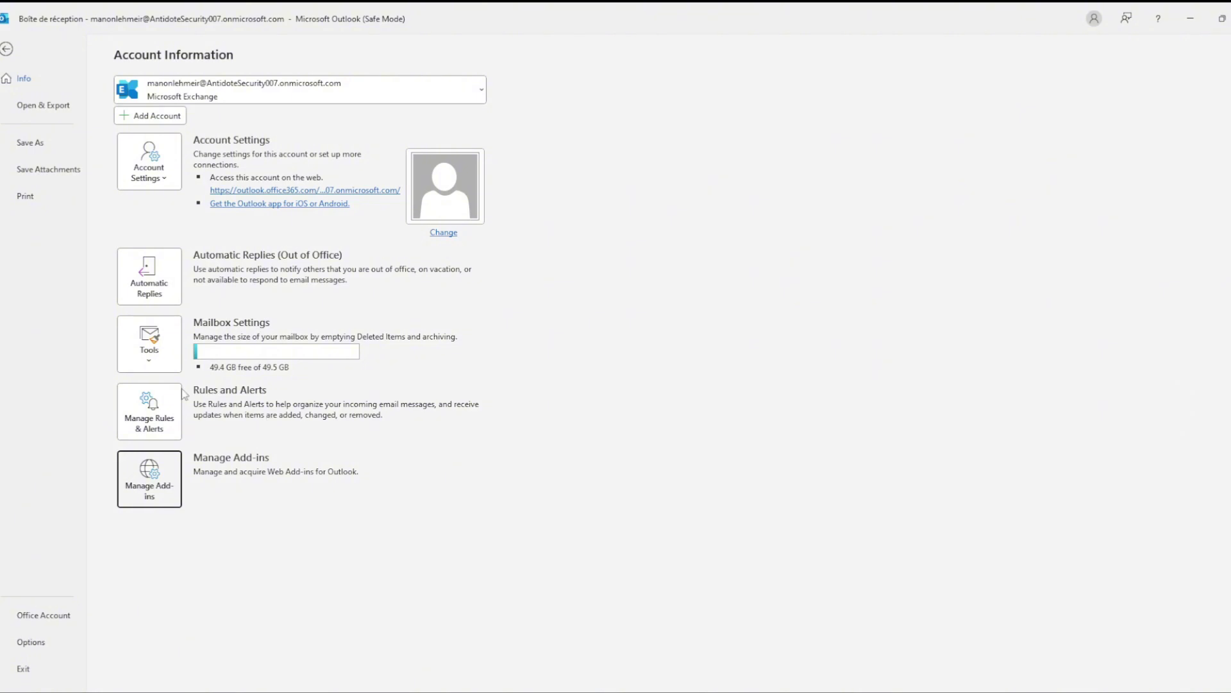
# Review the mailbox tools and account settings options in the account information, and minimise Outlook.
pyautogui.click(160, 361)
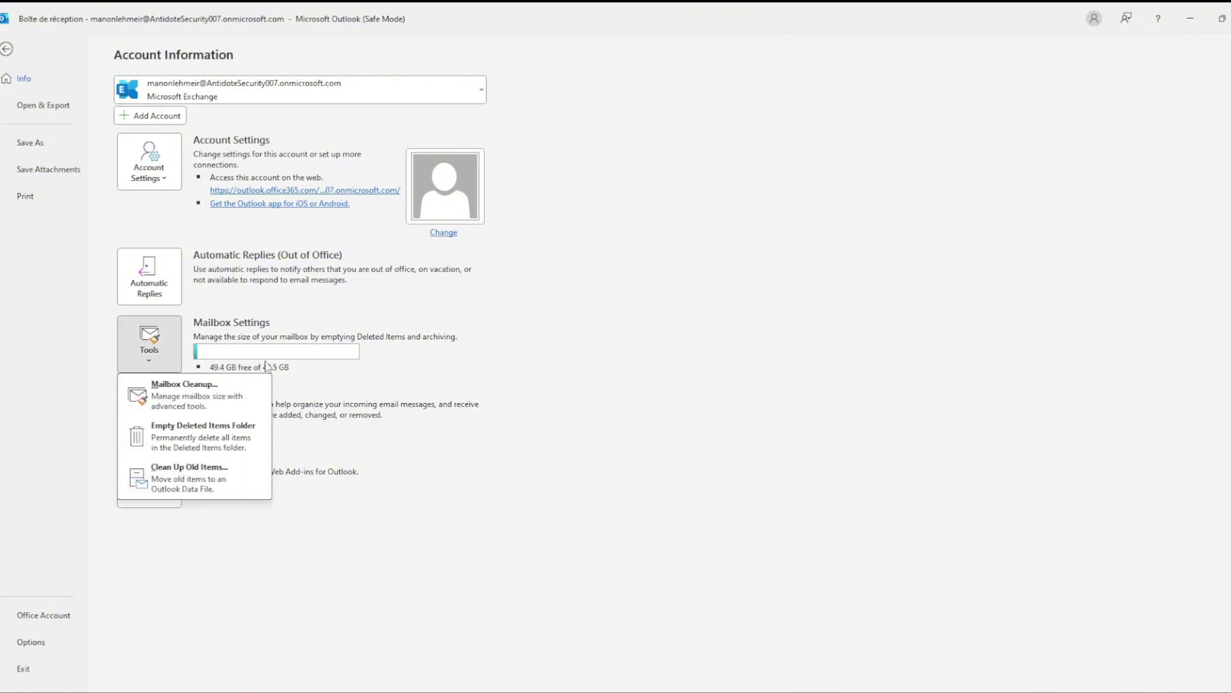
pyautogui.press('Escape')
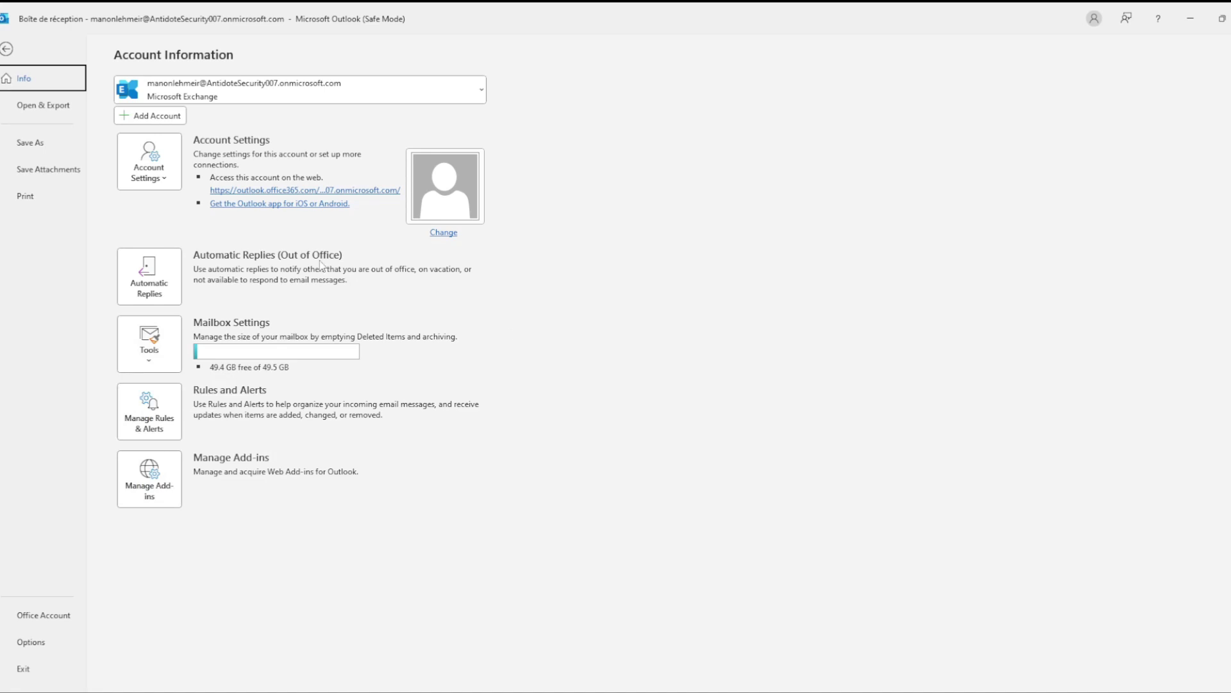
pyautogui.click(168, 182)
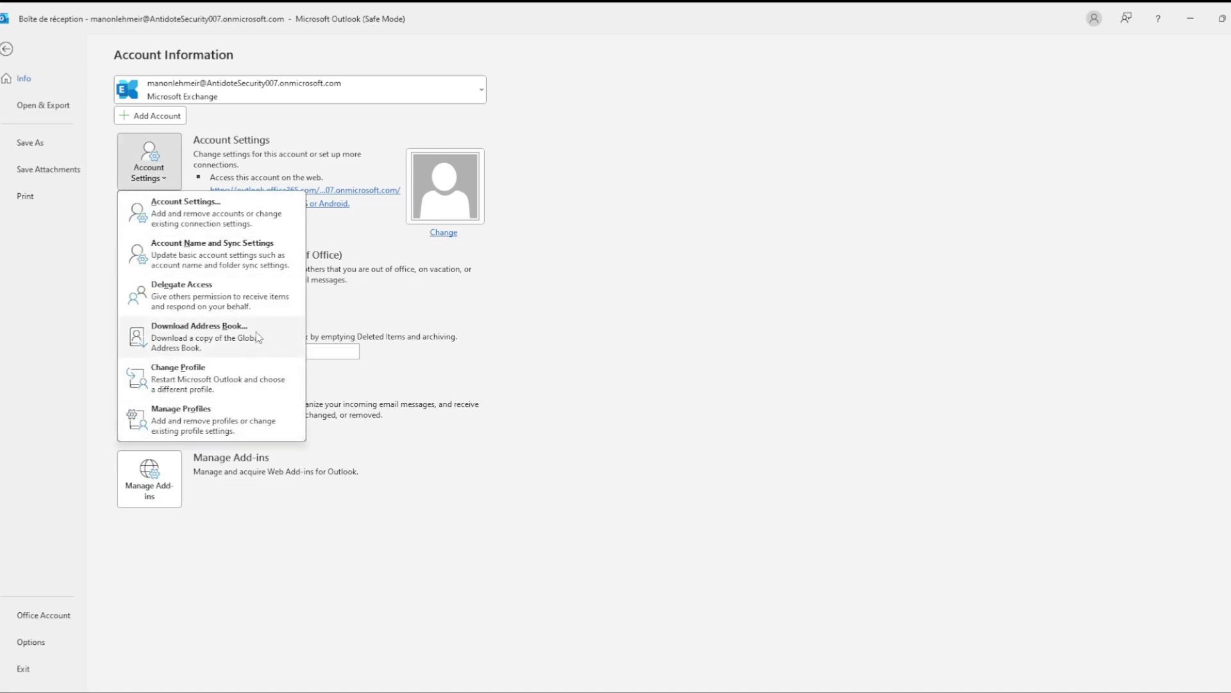
pyautogui.press('Escape')
pyautogui.click(1190, 17)
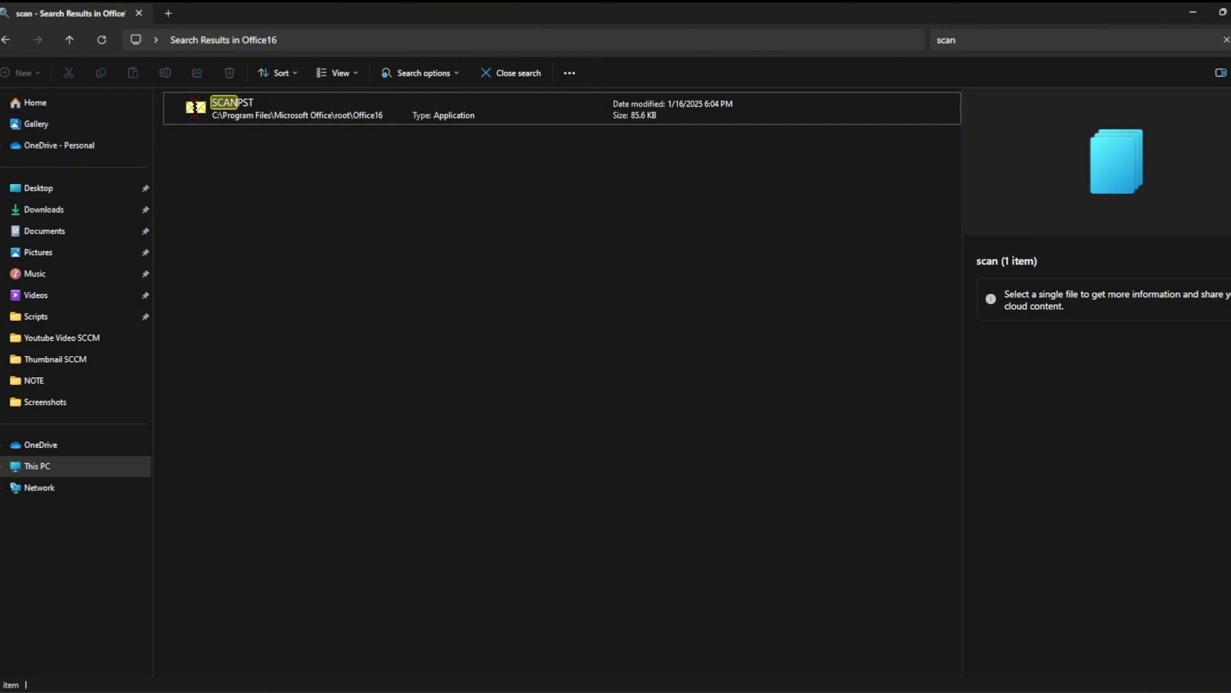
# Search Windows for "program" and open Add or remove programs, ready to search the installed apps.
pyautogui.press('super')
pyautogui.write('program')
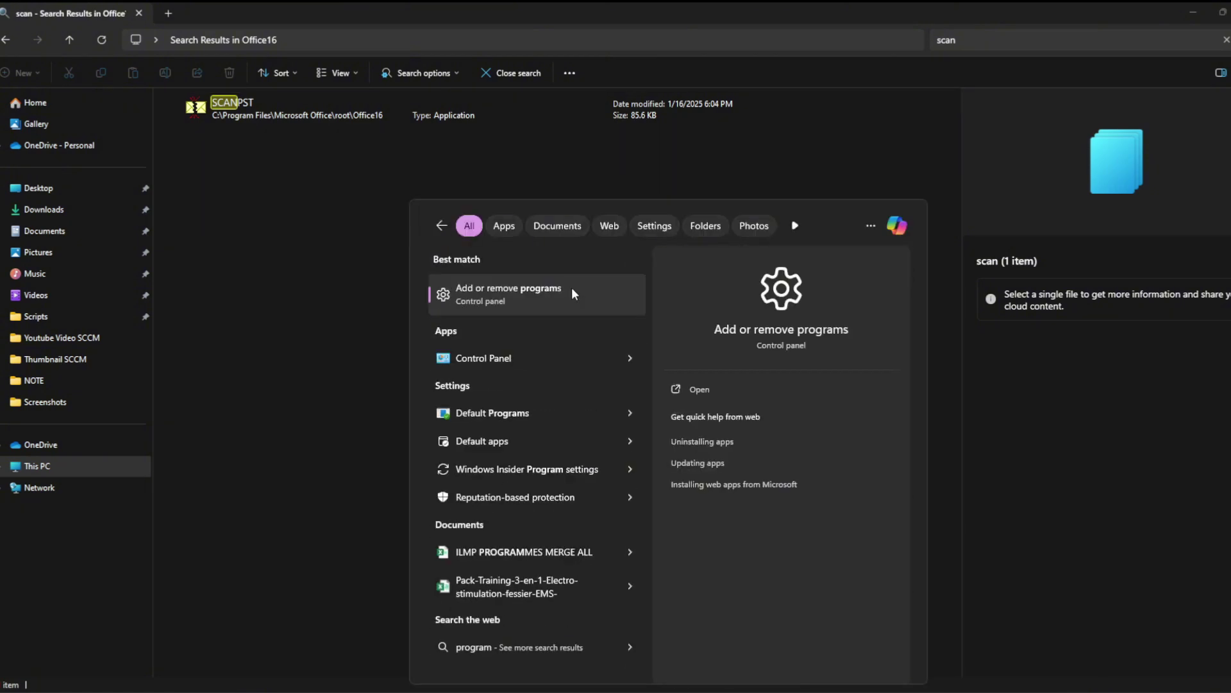
pyautogui.click(571, 287)
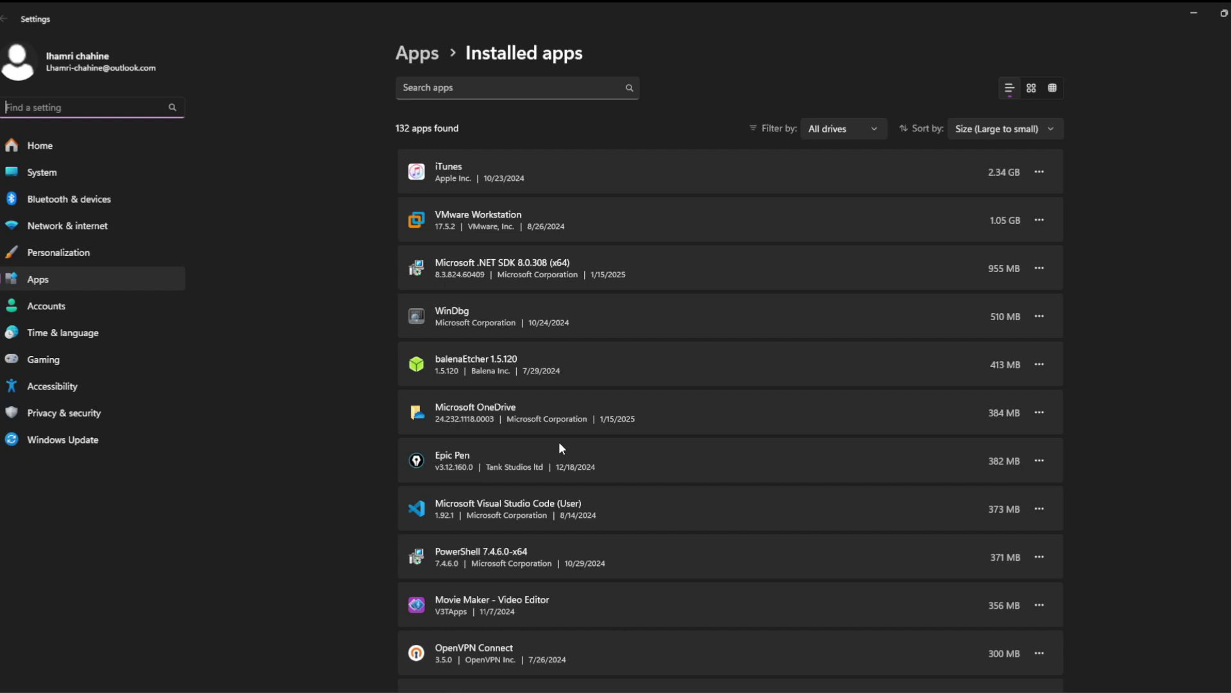
pyautogui.scroll(-3, 558, 487)
pyautogui.scroll(3, 558, 487)
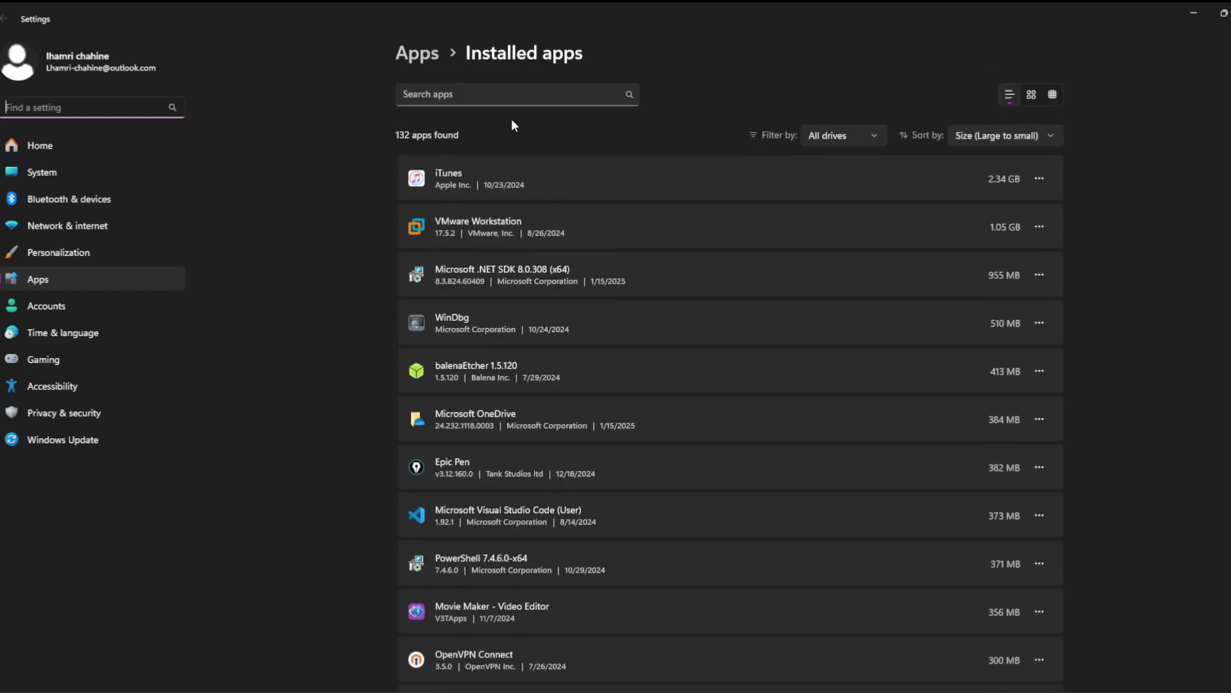
pyautogui.click(503, 96)
pyautogui.write('micros')
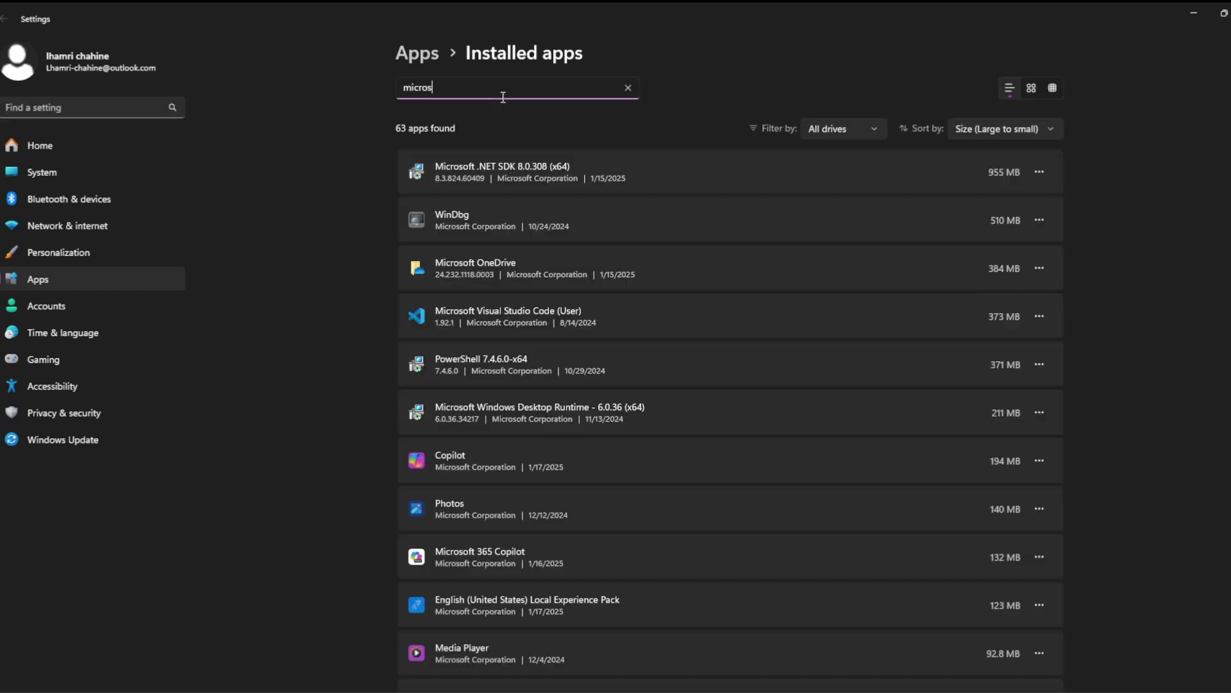
pyautogui.press('BackSpace')
pyautogui.press('BackSpace')
pyautogui.press('BackSpace')
pyautogui.press('BackSpace')
pyautogui.press('BackSpace')
pyautogui.press('BackSpace')
pyautogui.scroll(-10, 502, 96)
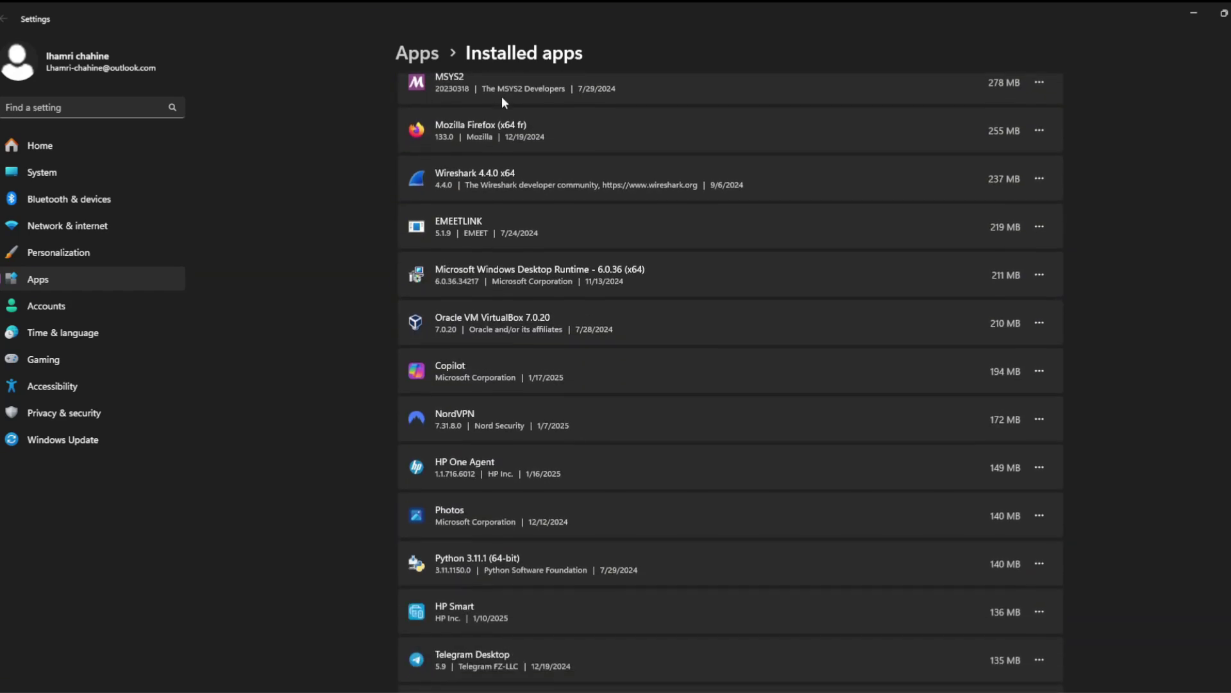
pyautogui.scroll(10, 502, 96)
# Filter the installed apps by "365", view the repair options for Microsoft 365 Apps for business and cancel the repair.
pyautogui.press('Num_Lock')
pyautogui.write('365')
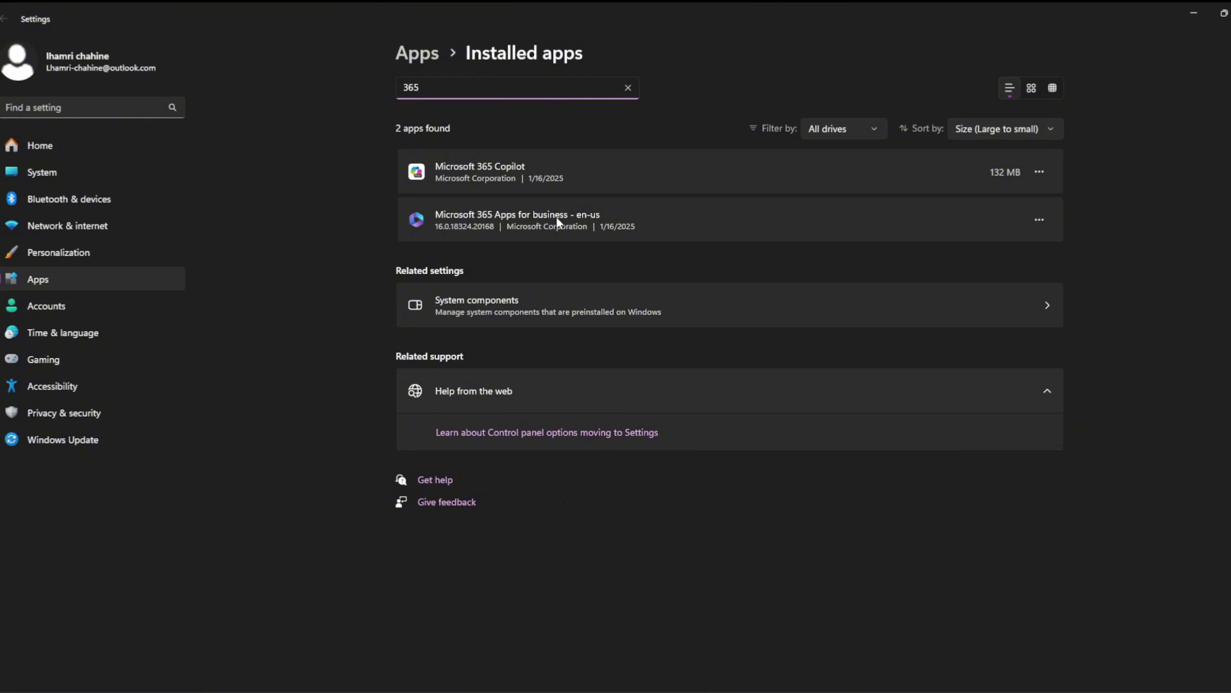
pyautogui.click(623, 222)
pyautogui.click(1039, 219)
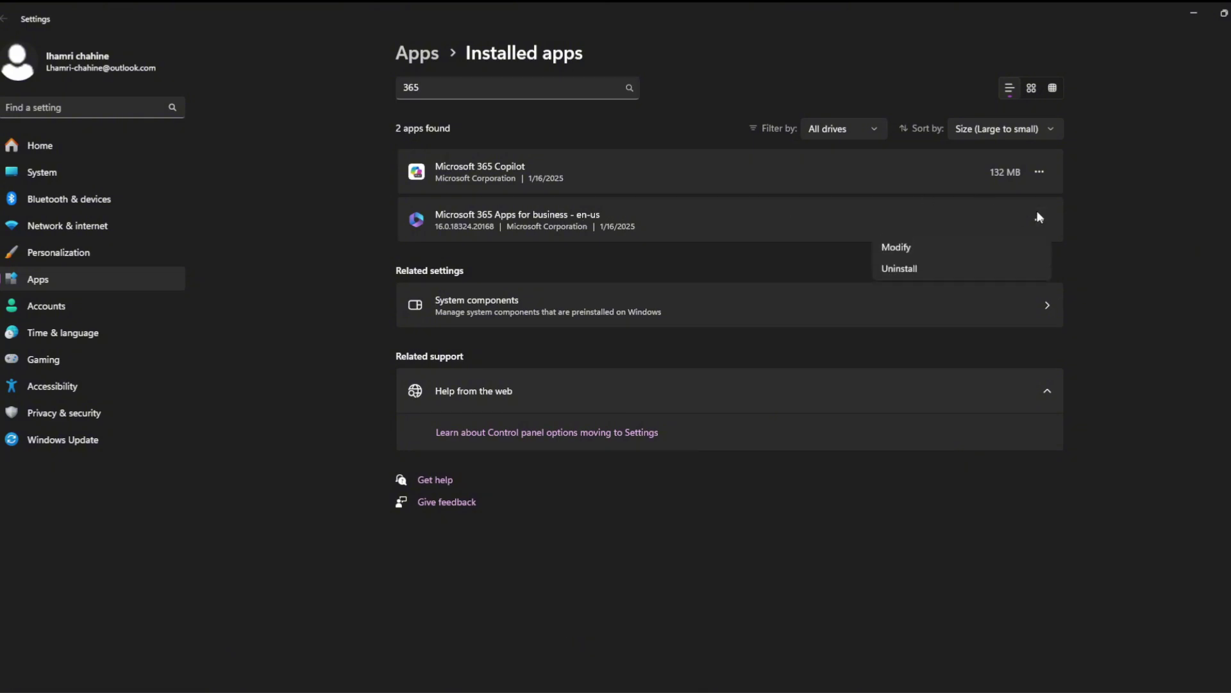
pyautogui.click(934, 254)
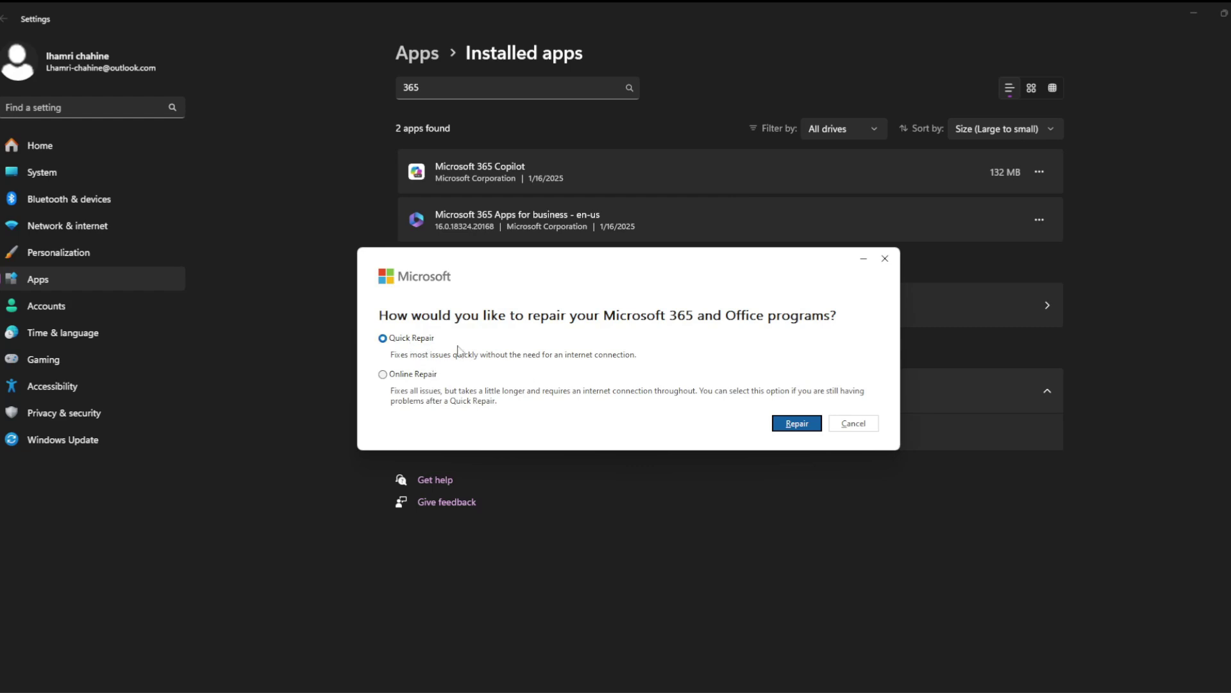
pyautogui.click(852, 427)
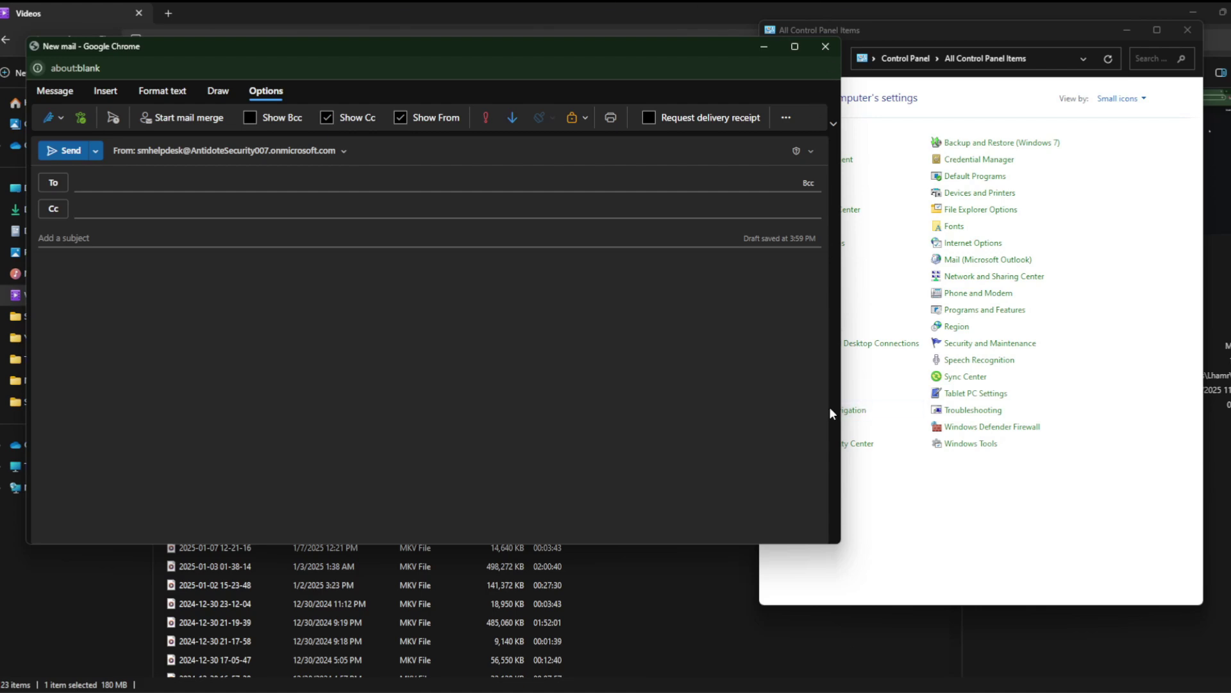
# Switch to Outlook on the web in Chrome and close the Add-Ins for Outlook dialog.
pyautogui.moveTo(796, 689)
pyautogui.click(753, 642)
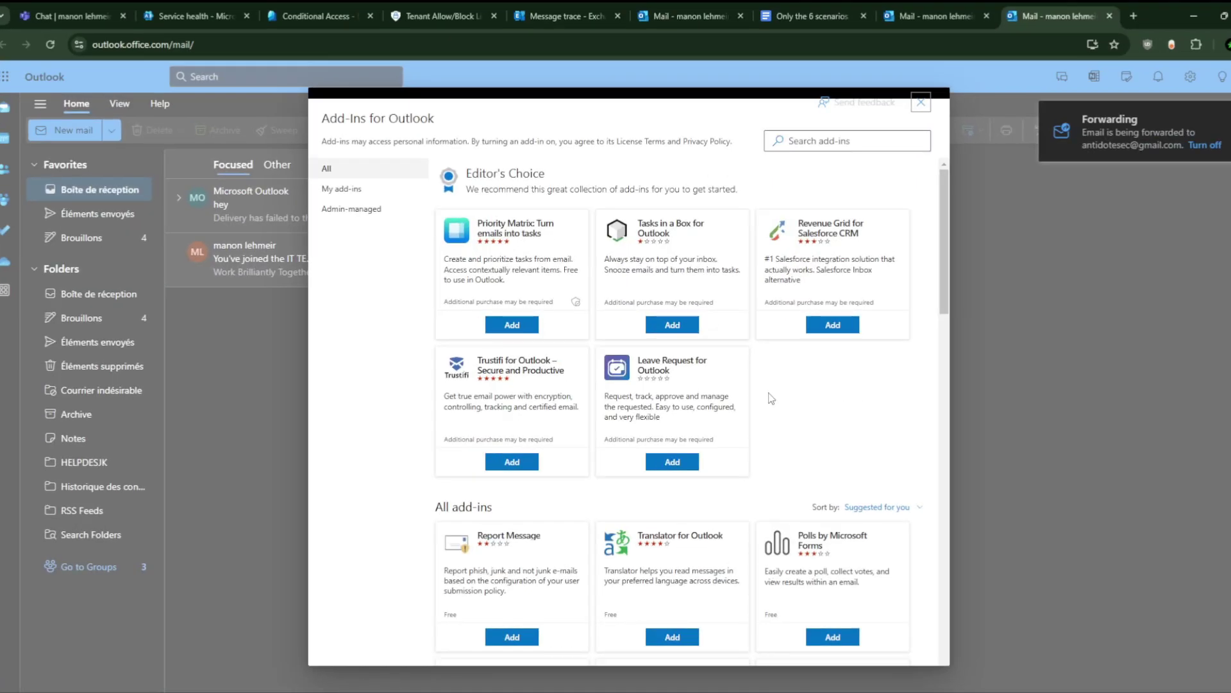
pyautogui.click(921, 102)
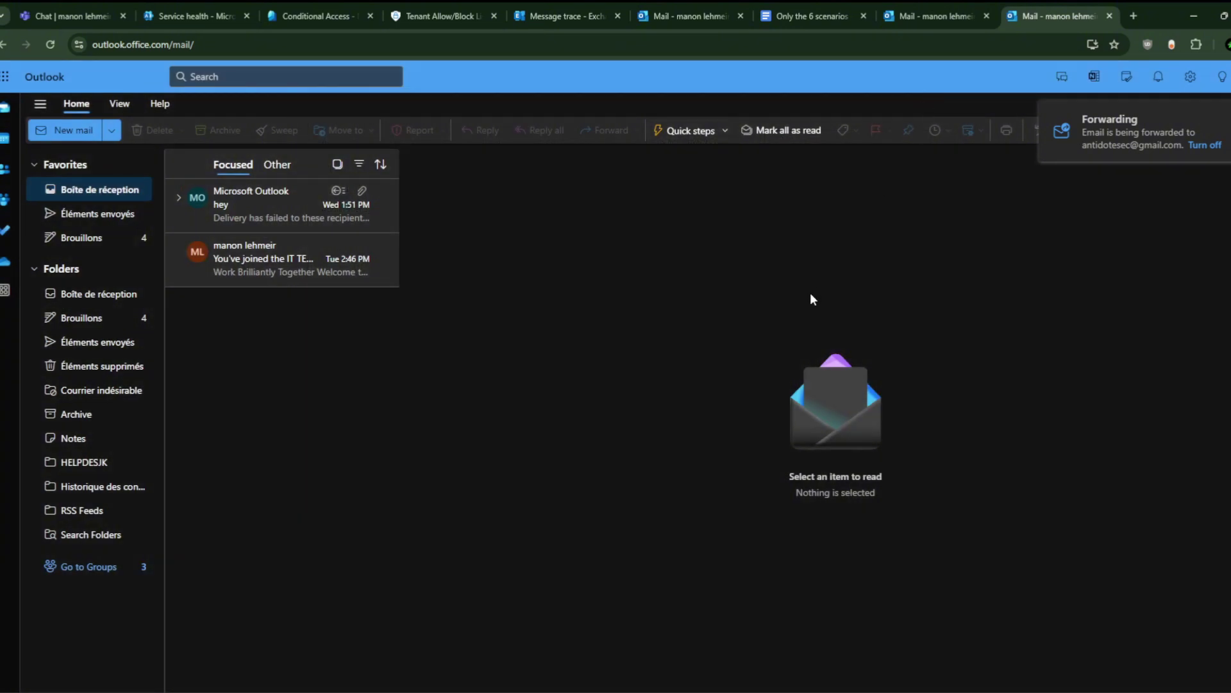
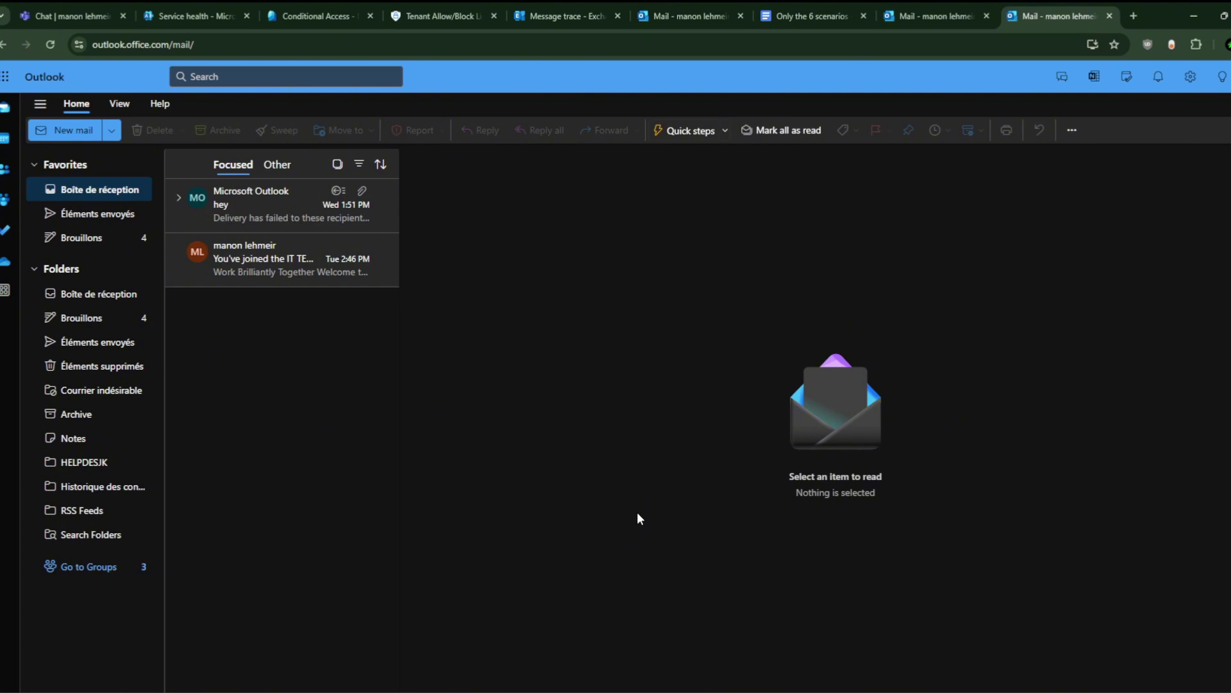
# Open the email account settings through Mail (Microsoft Outlook) in the Control Panel.
pyautogui.click(585, 686)
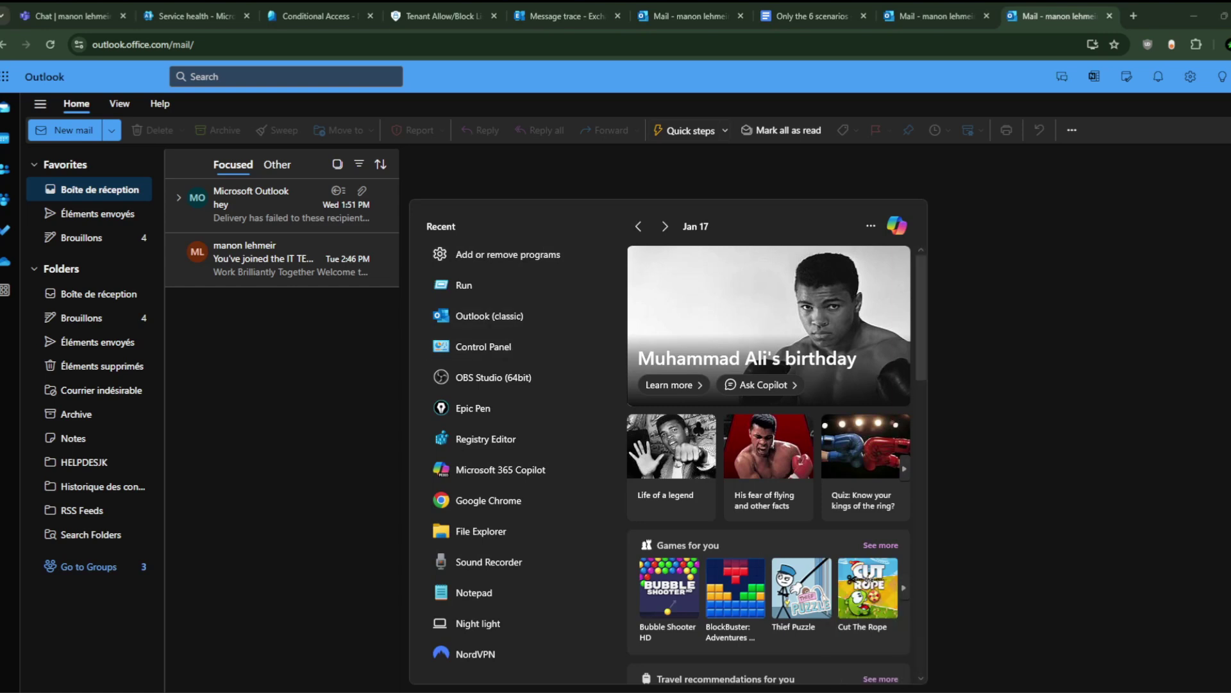
pyautogui.click(484, 346)
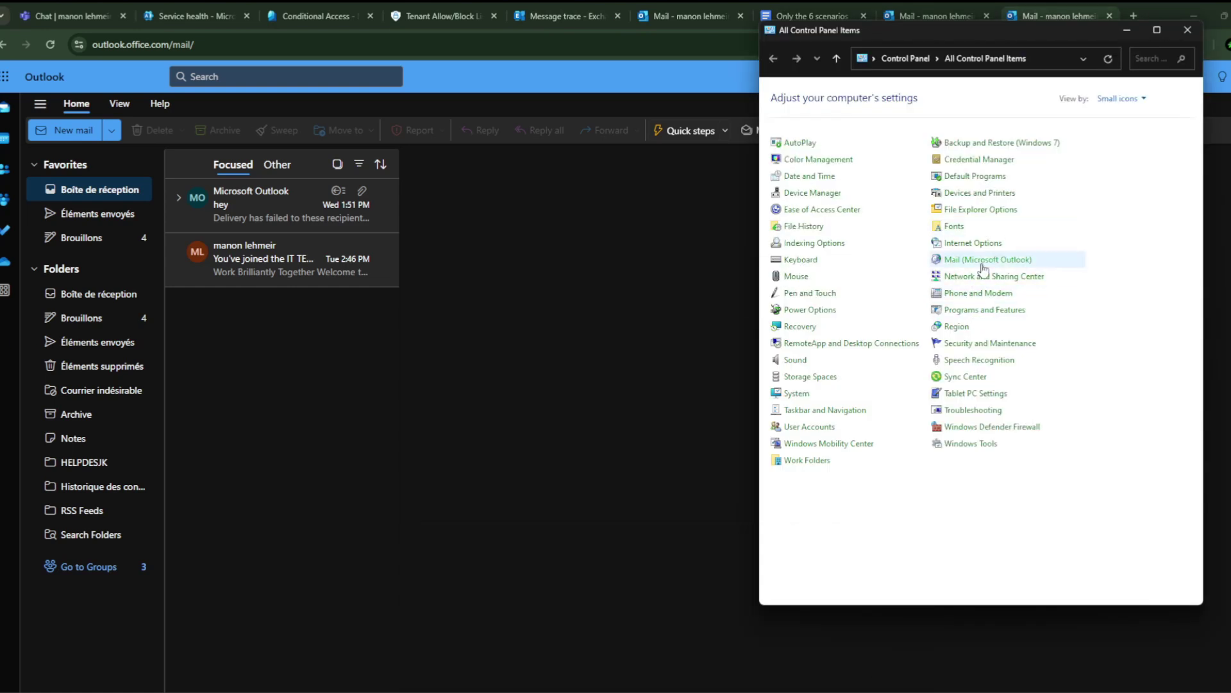
pyautogui.click(986, 261)
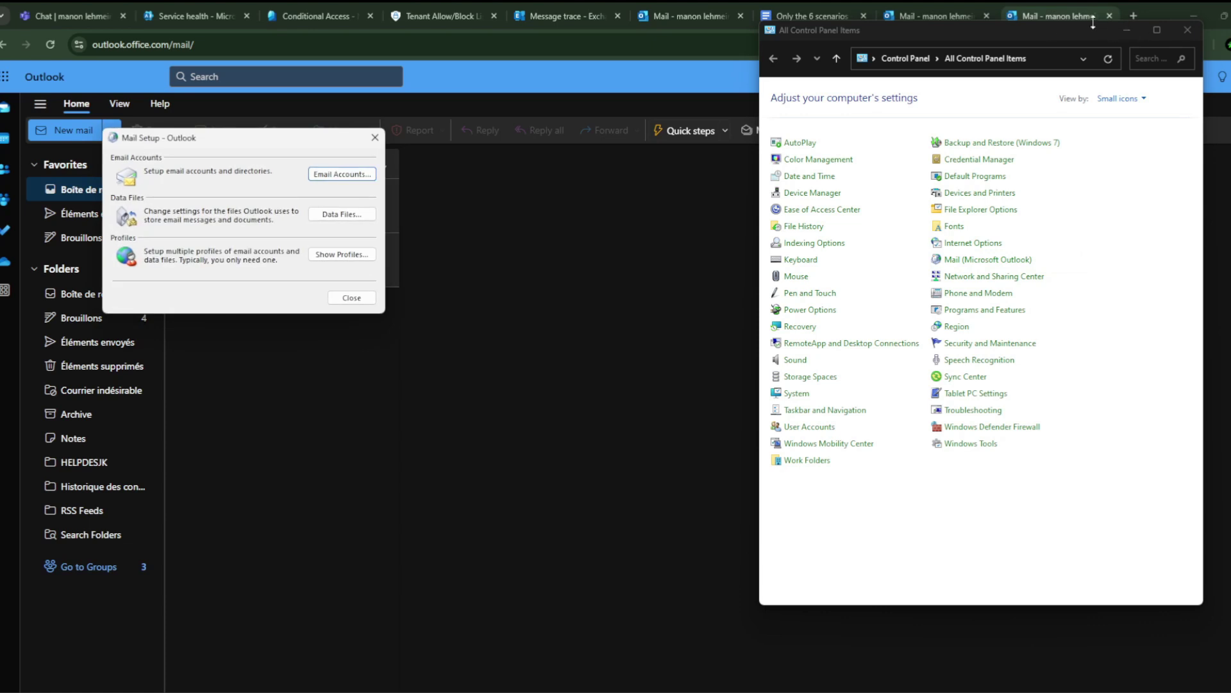
pyautogui.click(352, 172)
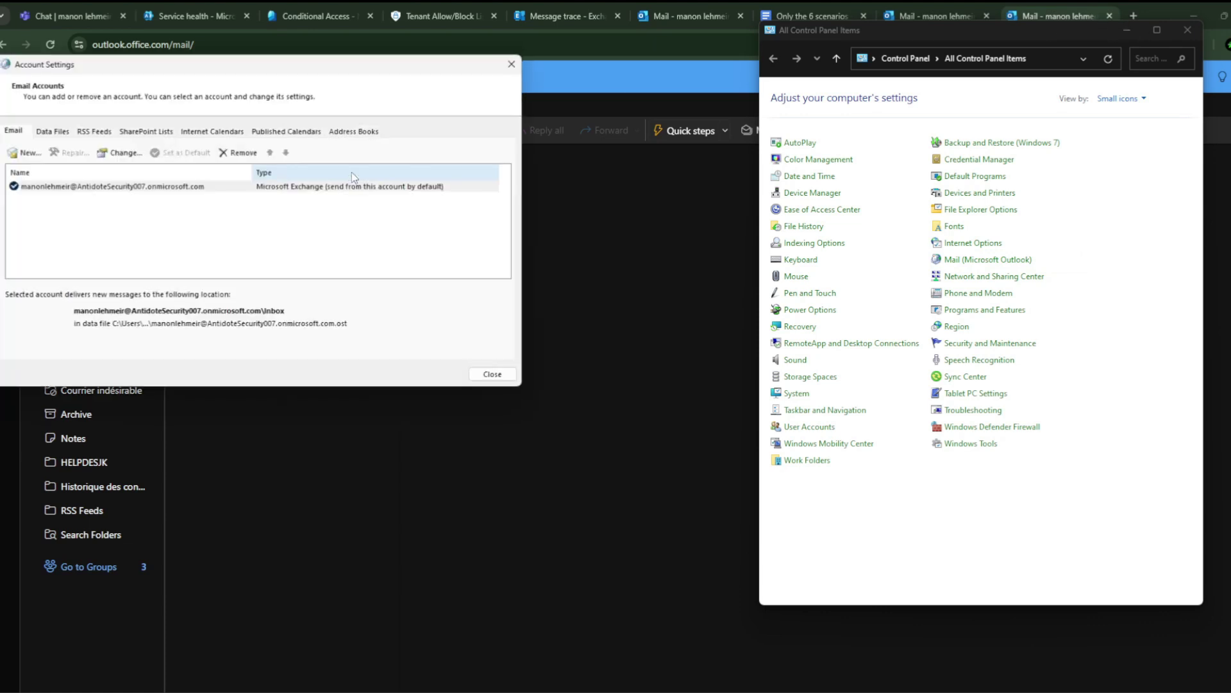
# Examine the Exchange account and its data file location, and close Account Settings and minimise the Control Panel.
pyautogui.click(147, 187)
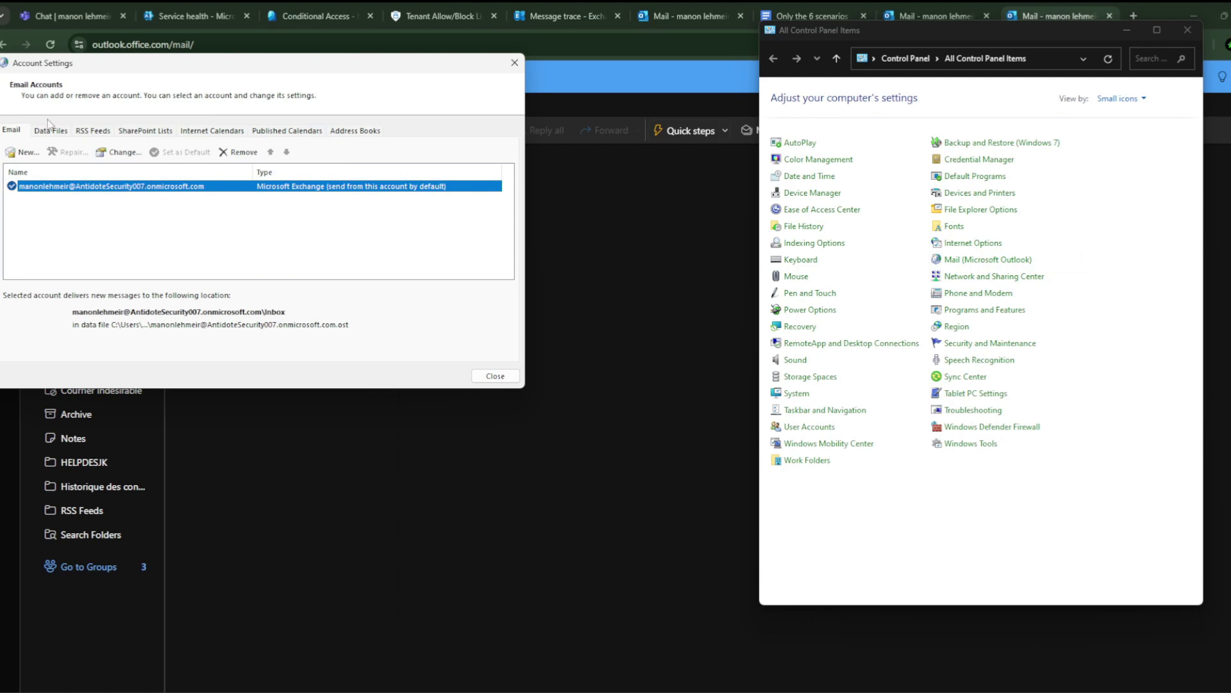
pyautogui.click(51, 130)
pyautogui.click(134, 185)
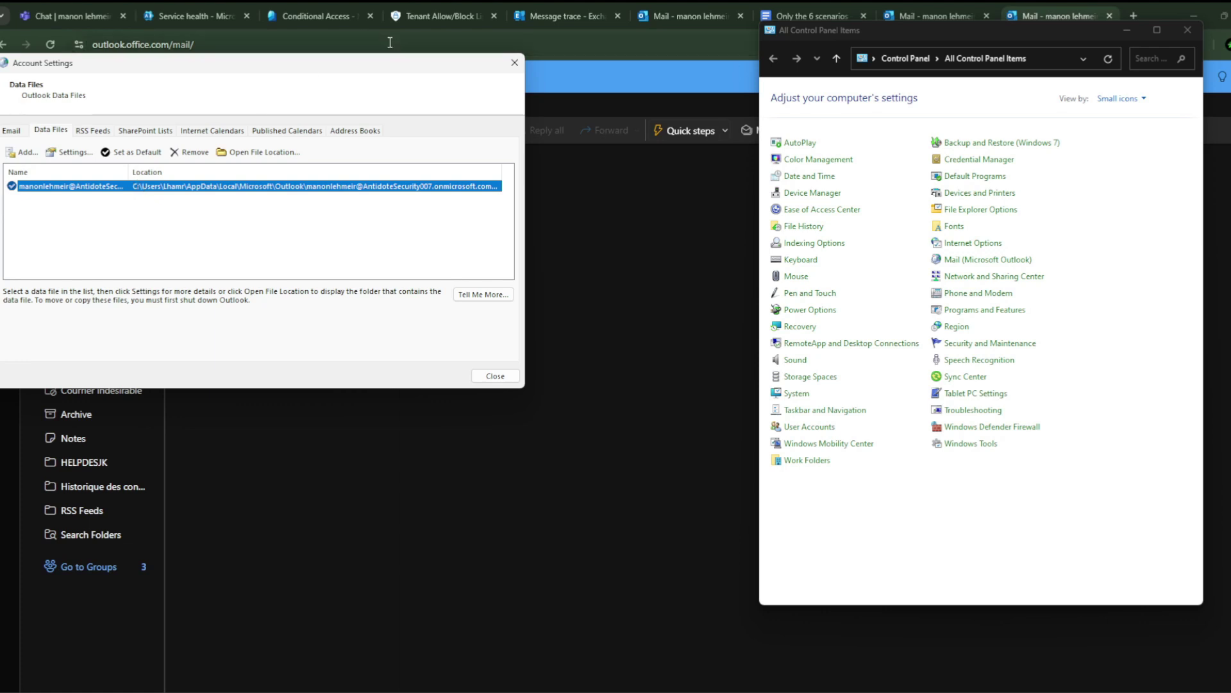
pyautogui.click(514, 62)
pyautogui.click(1127, 30)
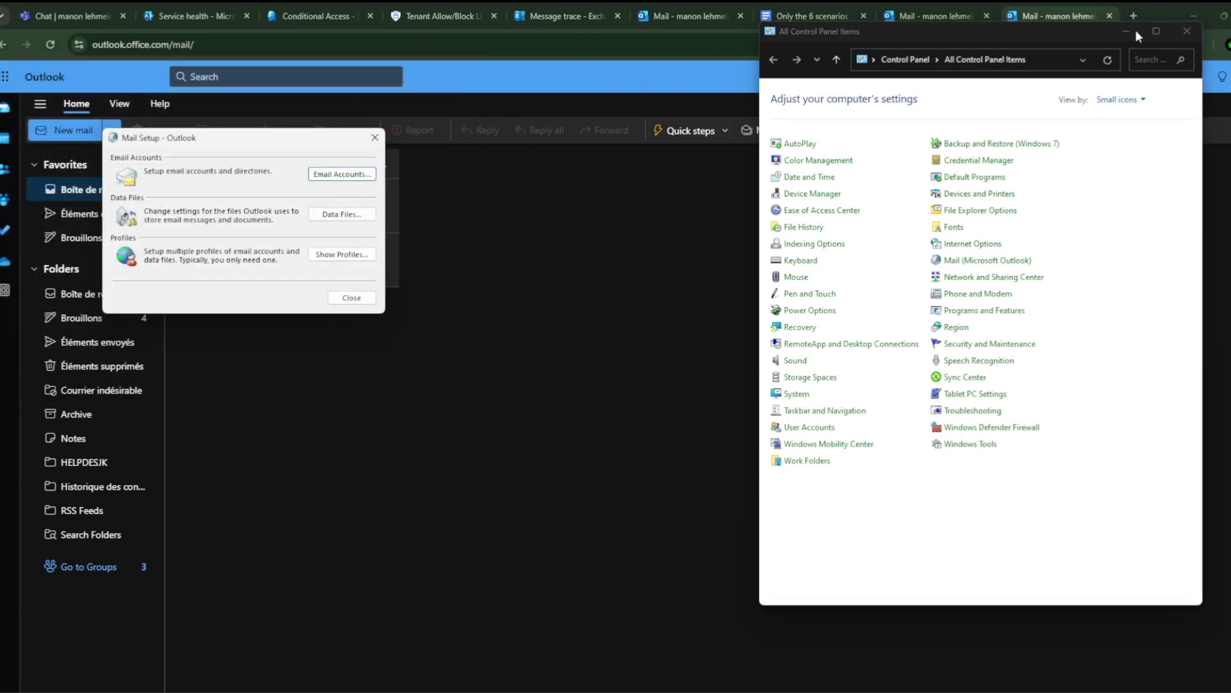
# Open Registry Editor and expand the Outlook profile under HKEY_CURRENT_USER\Software\Microsoft\Office\16.0\Outlook\Profiles to examine its subkeys.
pyautogui.press('super')
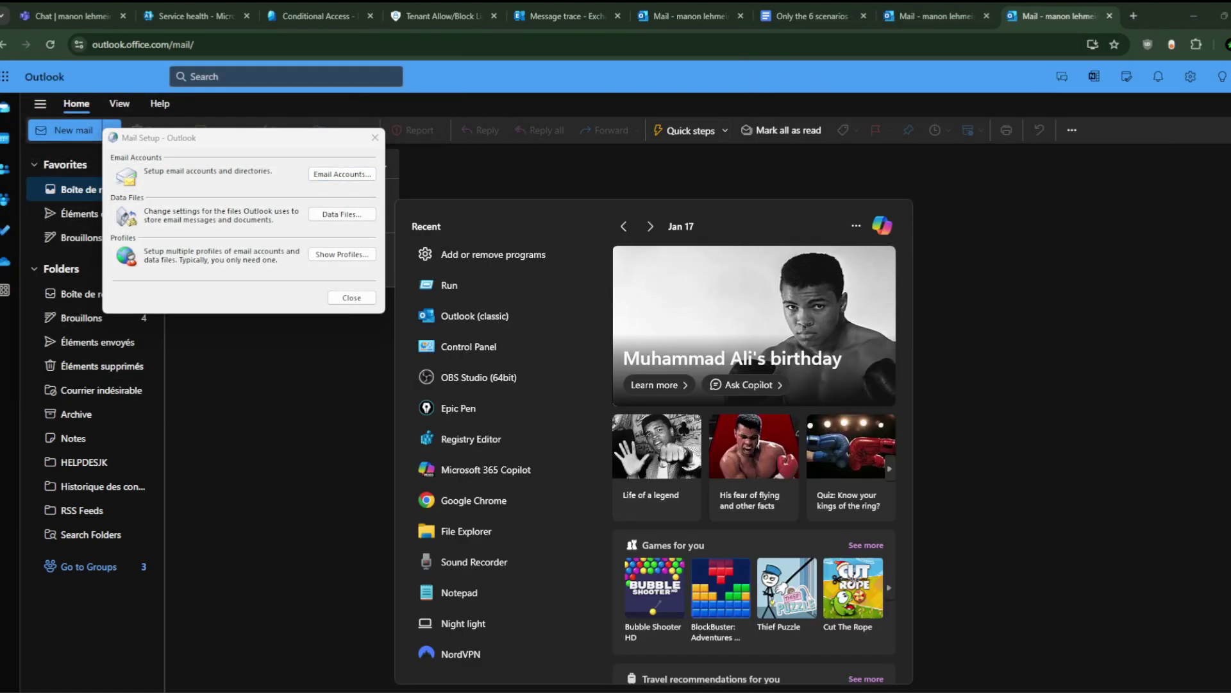
pyautogui.write('rege')
pyautogui.click(512, 282)
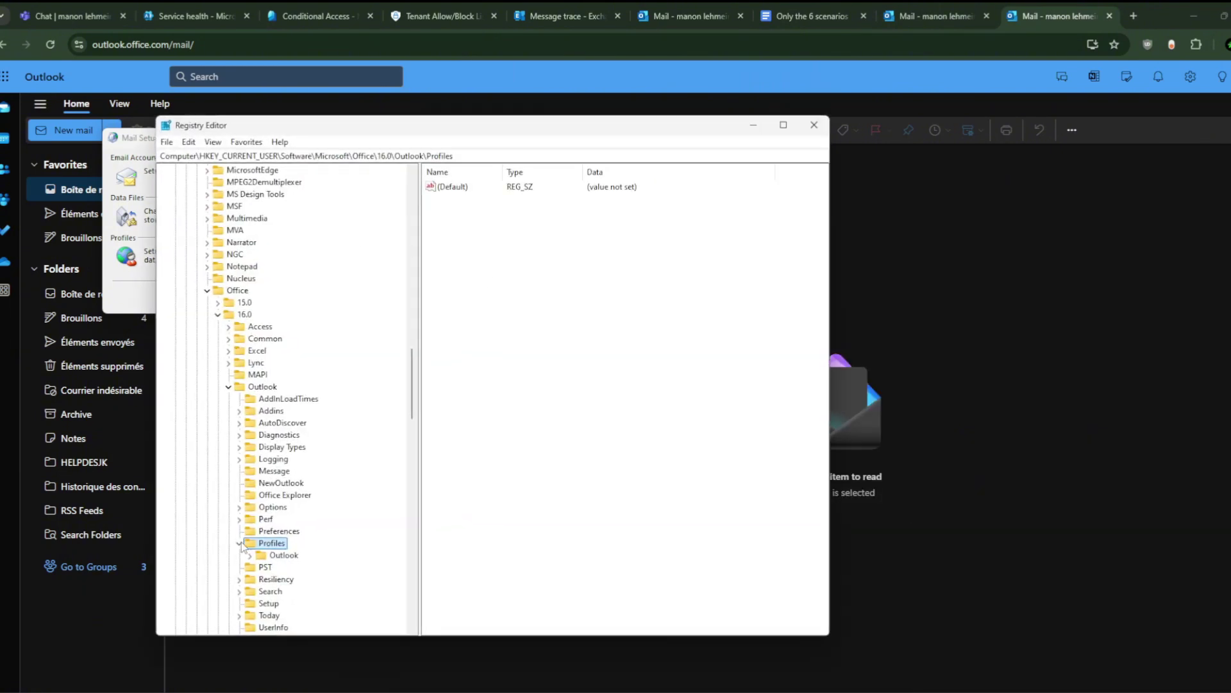
pyautogui.scroll(20, 215, 342)
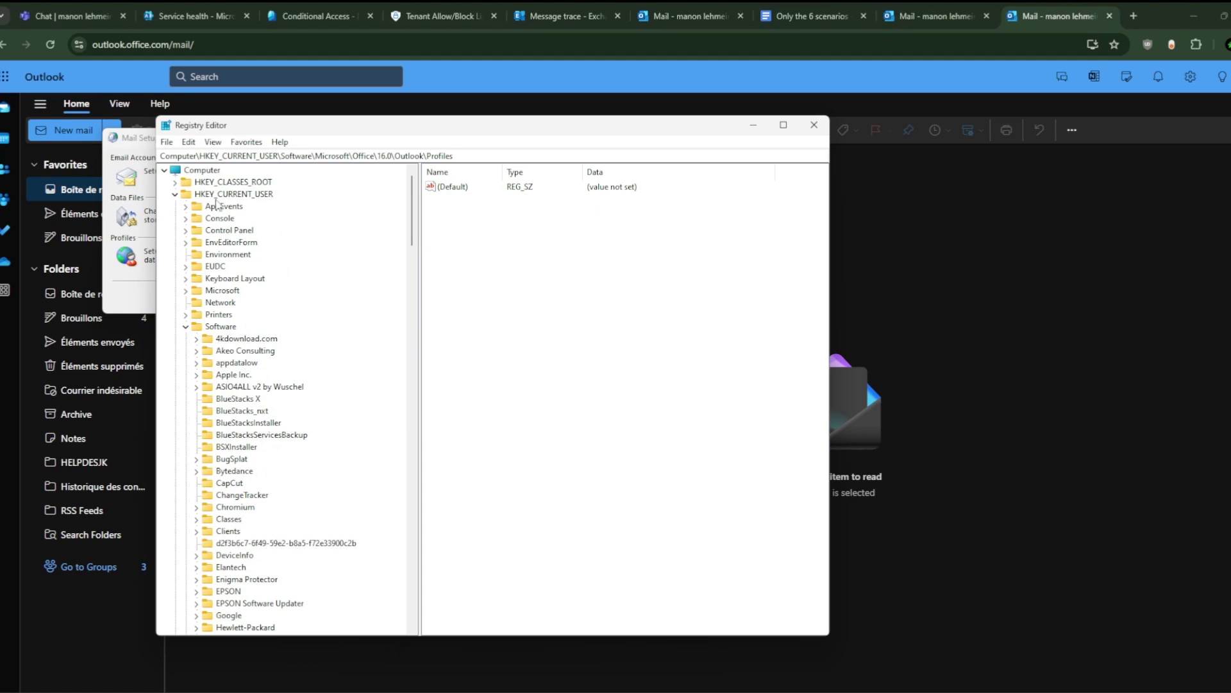
pyautogui.scroll(-6, 199, 344)
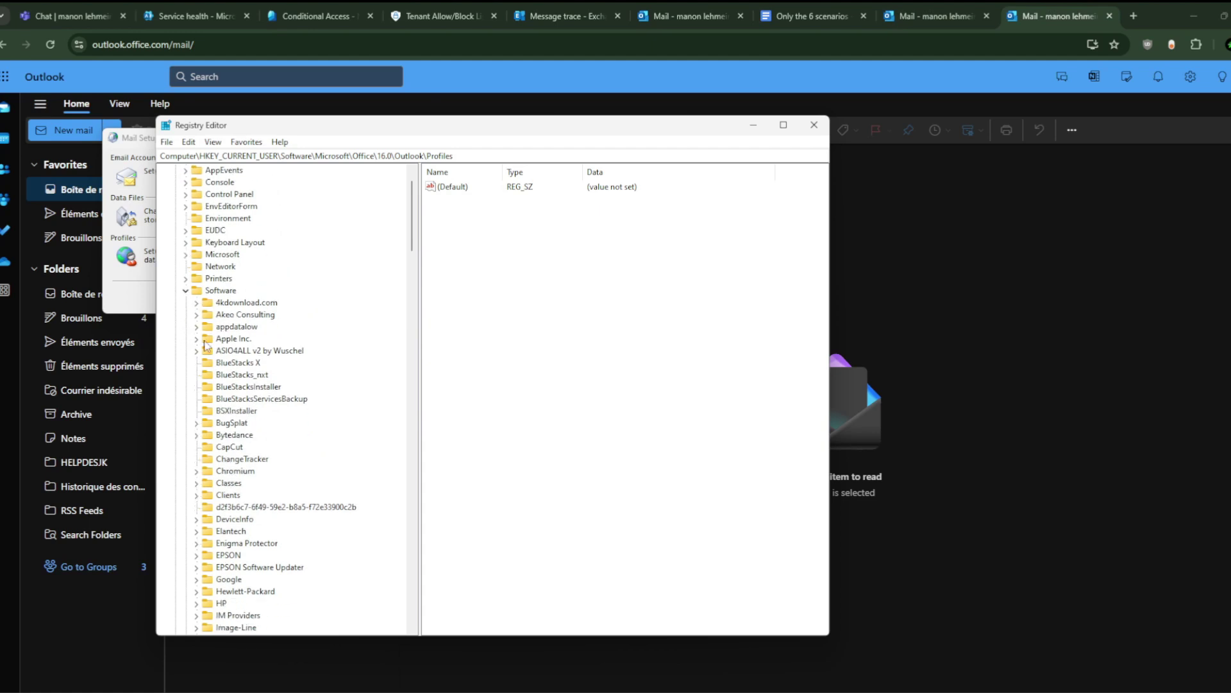
pyautogui.scroll(-15, 205, 345)
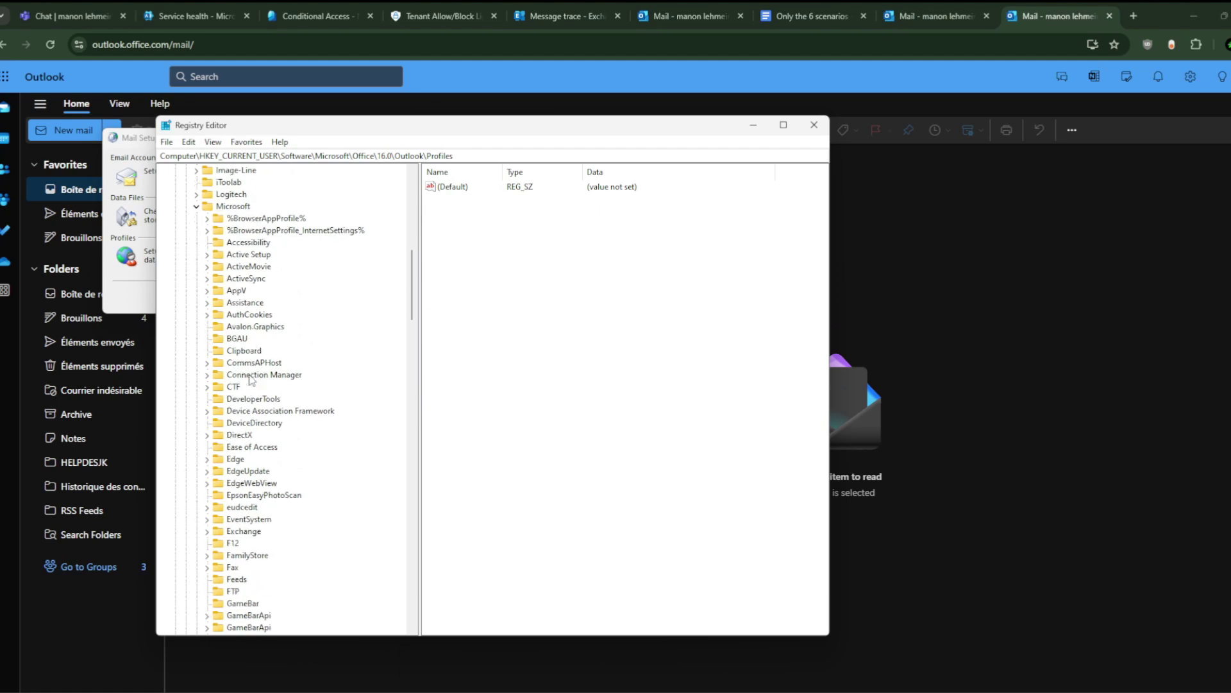
pyautogui.scroll(-10, 250, 379)
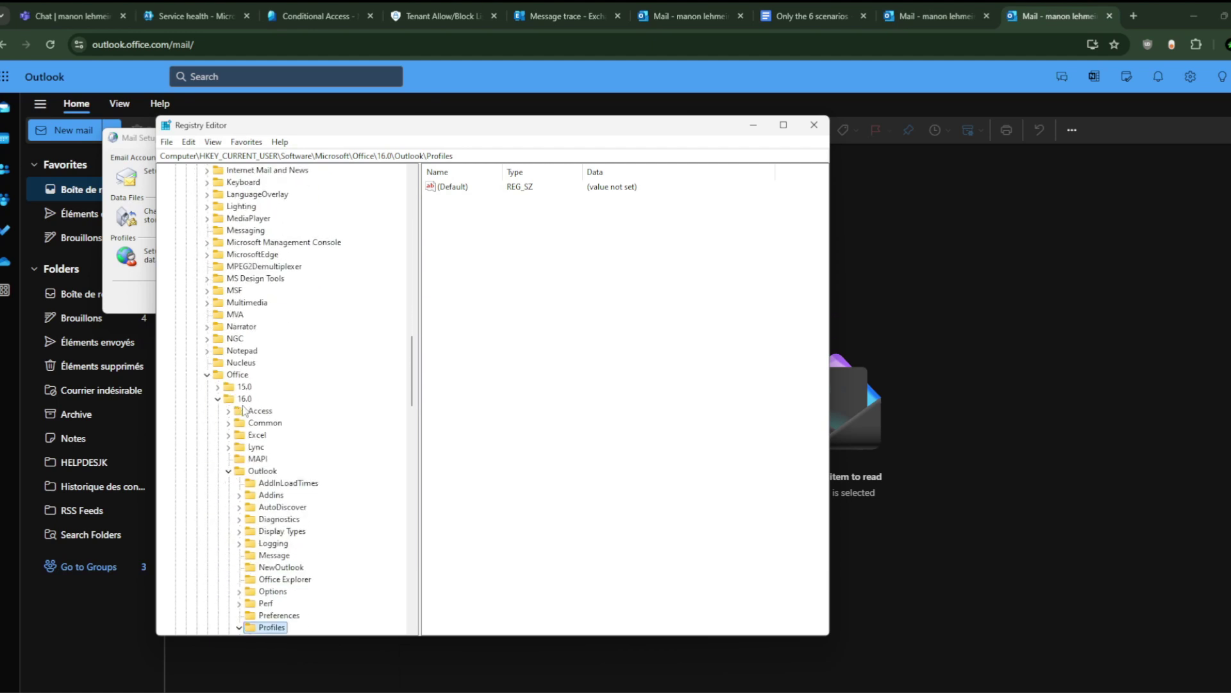
pyautogui.scroll(-4, 247, 414)
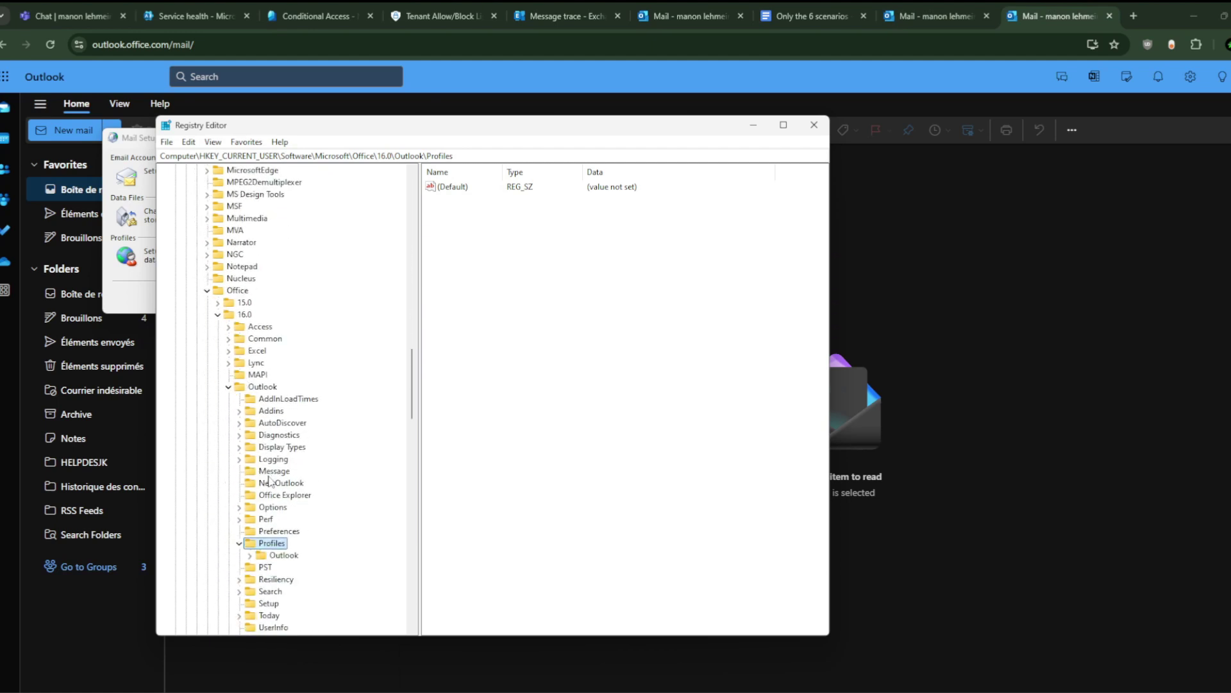
pyautogui.click(251, 483)
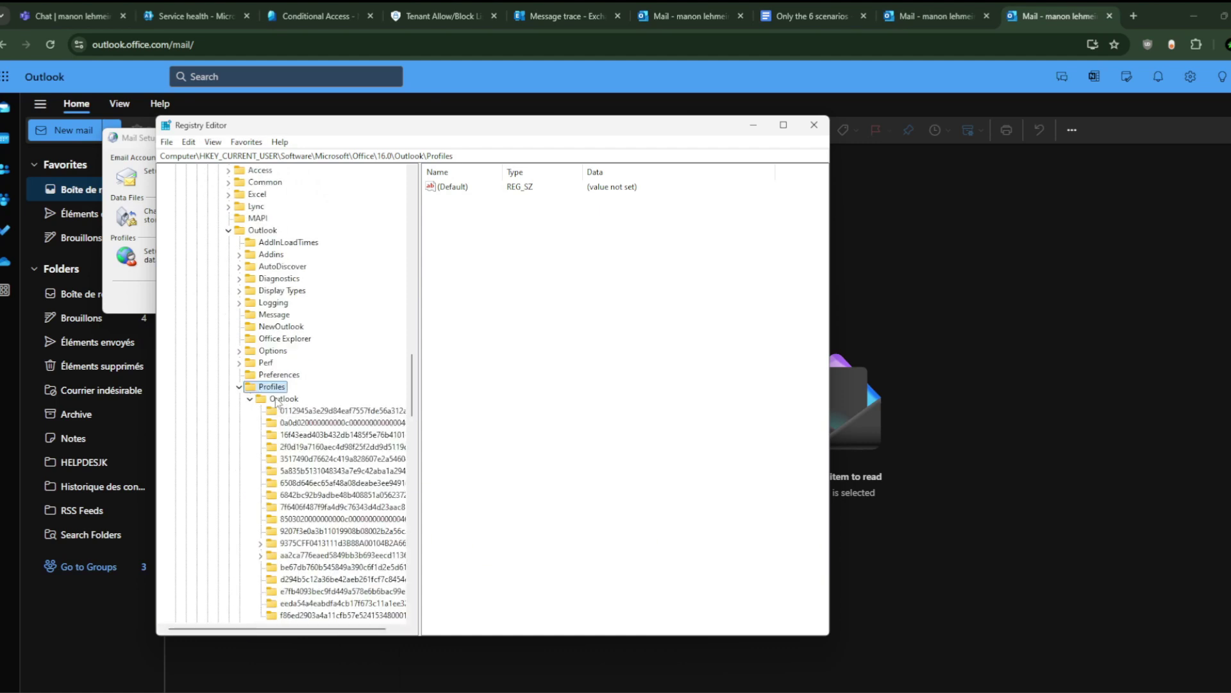
pyautogui.scroll(-2, 278, 403)
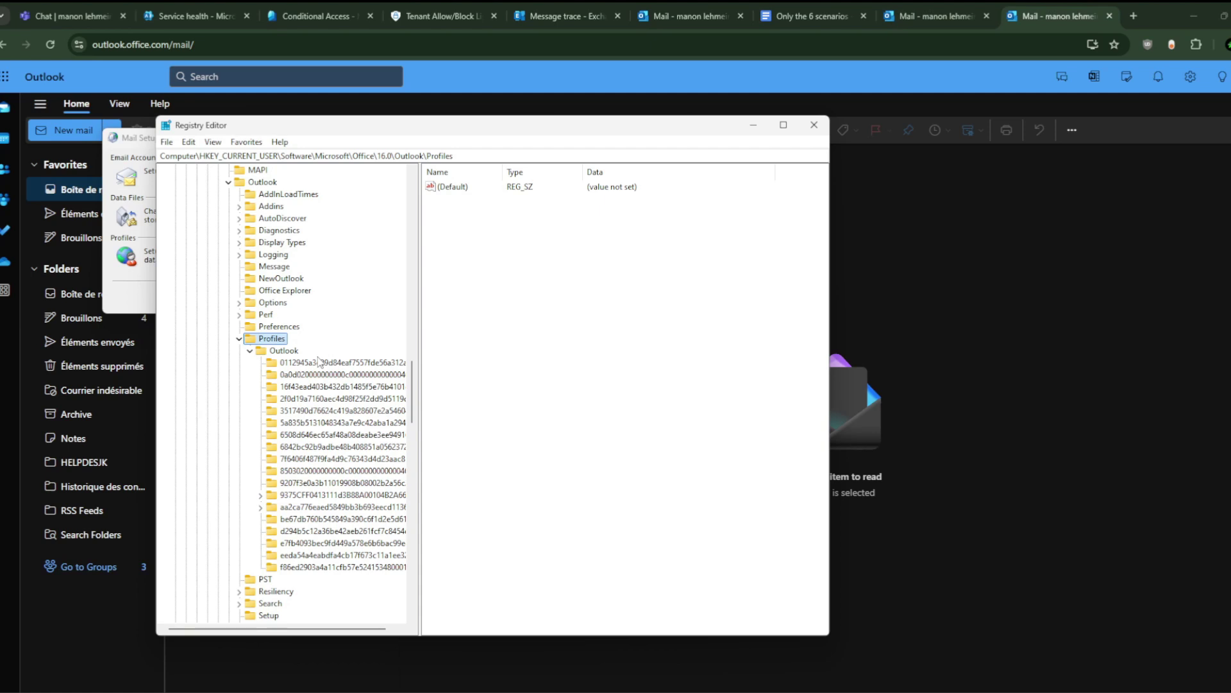
# Review the configured email account in the Outlook Mail Setup, close its dialogs and minimise Registry Editor.
pyautogui.click(131, 144)
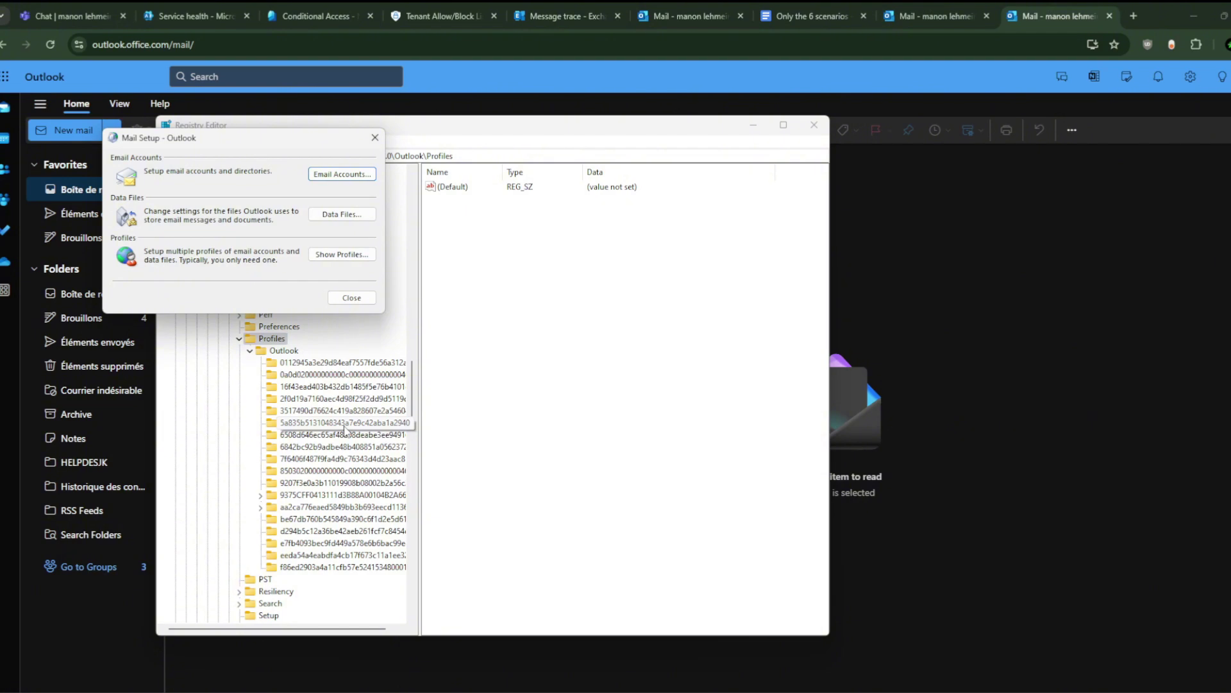
pyautogui.click(349, 174)
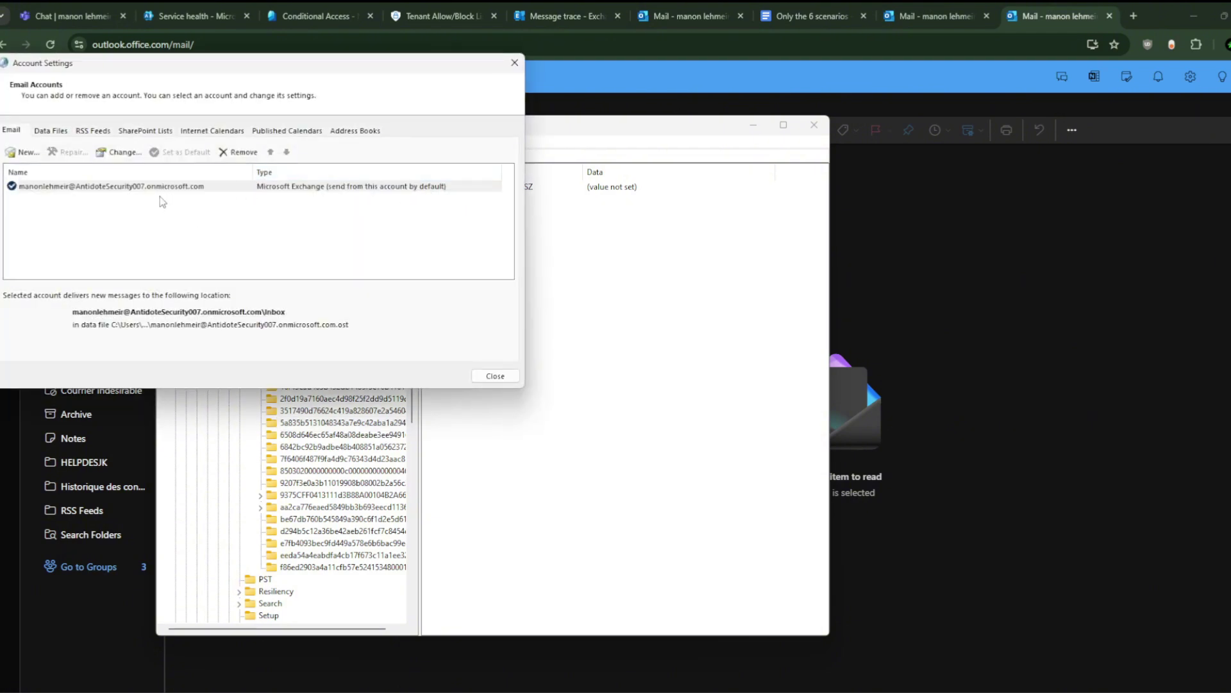
pyautogui.click(514, 62)
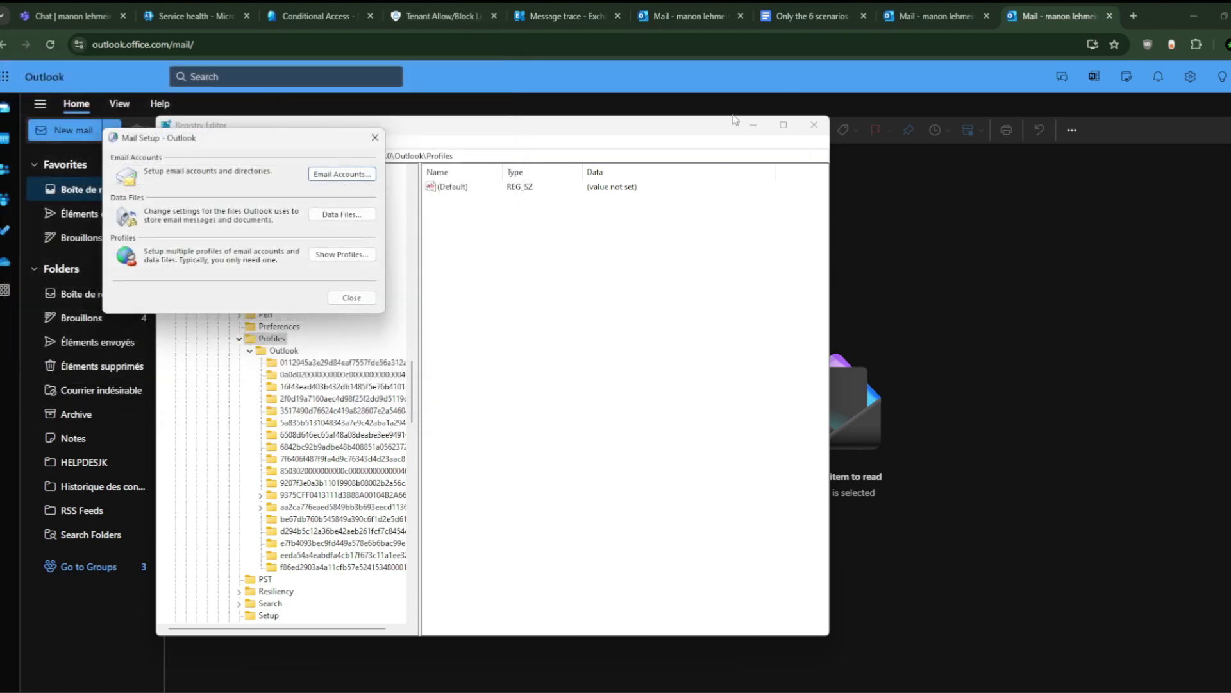
pyautogui.click(375, 138)
pyautogui.click(753, 125)
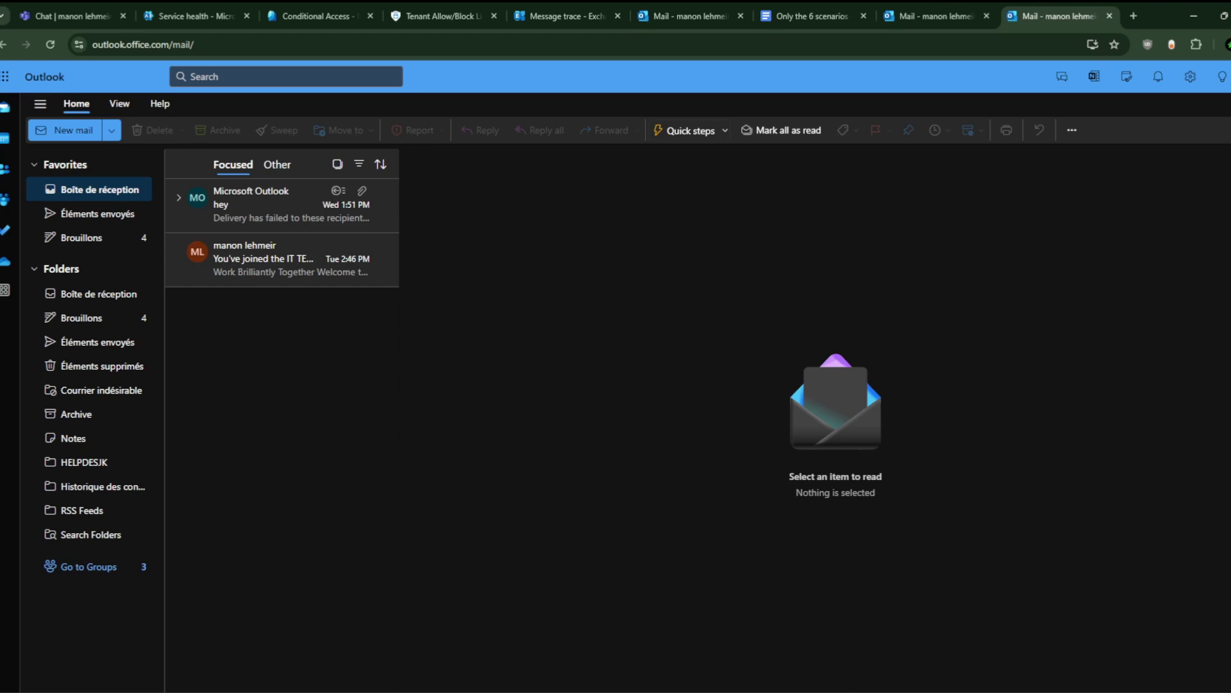
# Open Mail (Microsoft Outlook) from the Control Panel and open the folder that stores the account's Outlook data file.
pyautogui.click(869, 692)
pyautogui.click(891, 691)
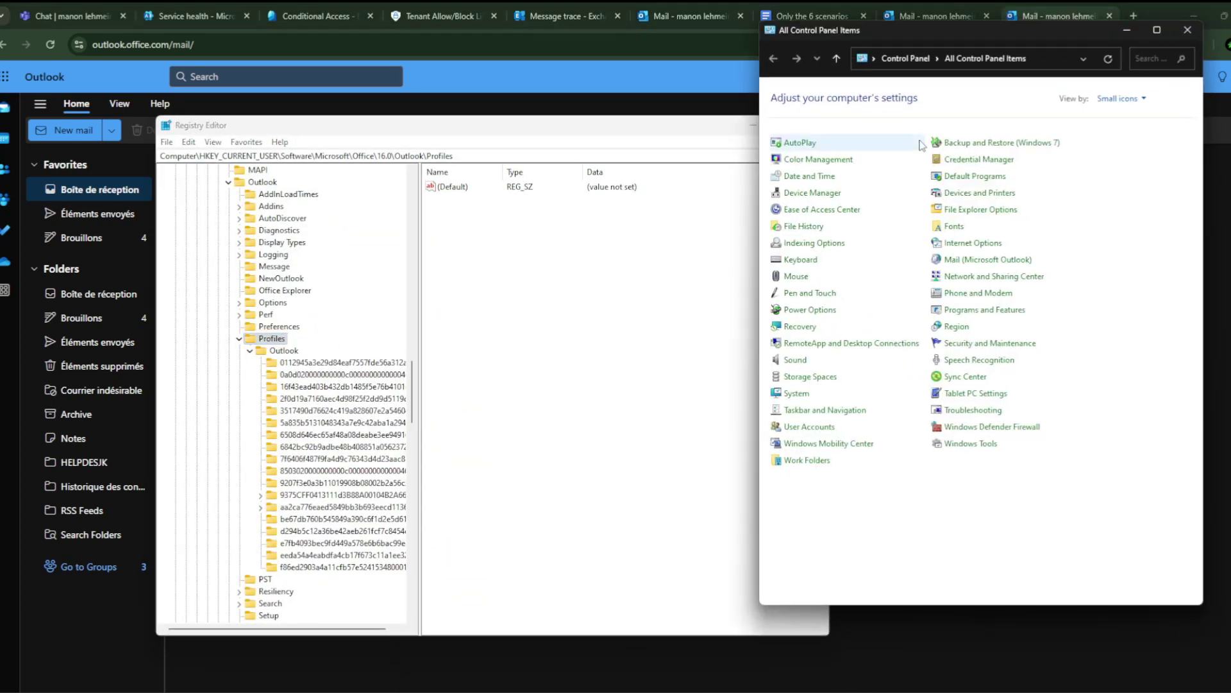
pyautogui.click(971, 262)
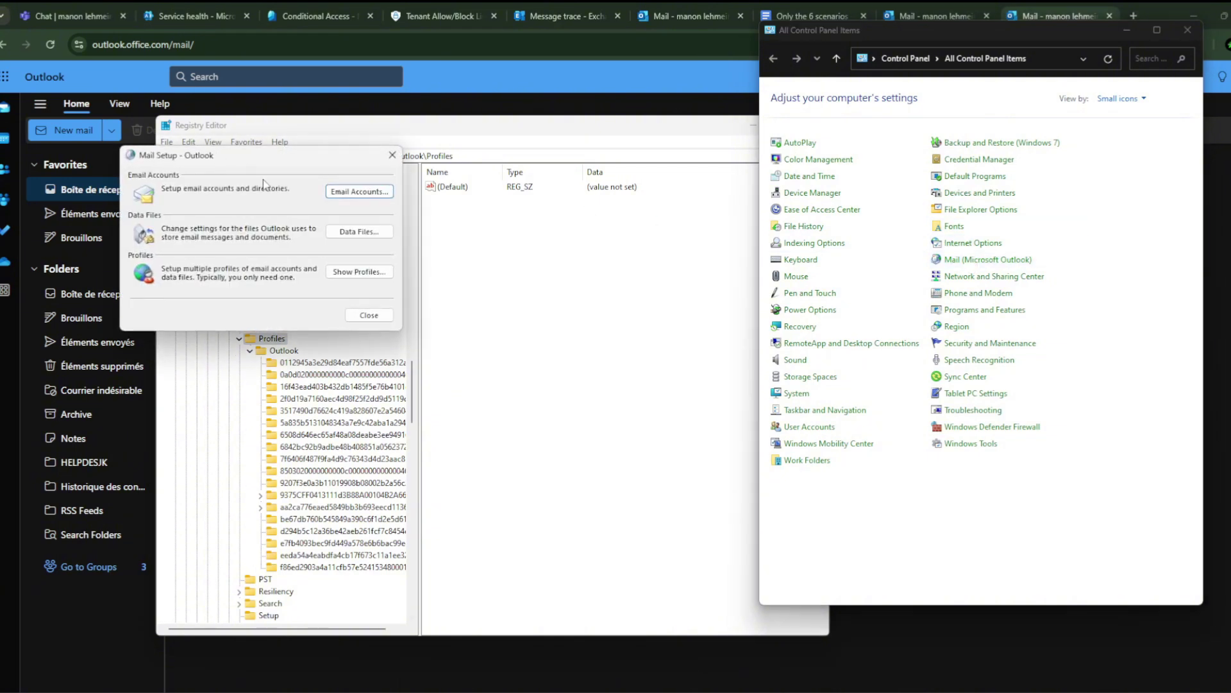
pyautogui.click(339, 193)
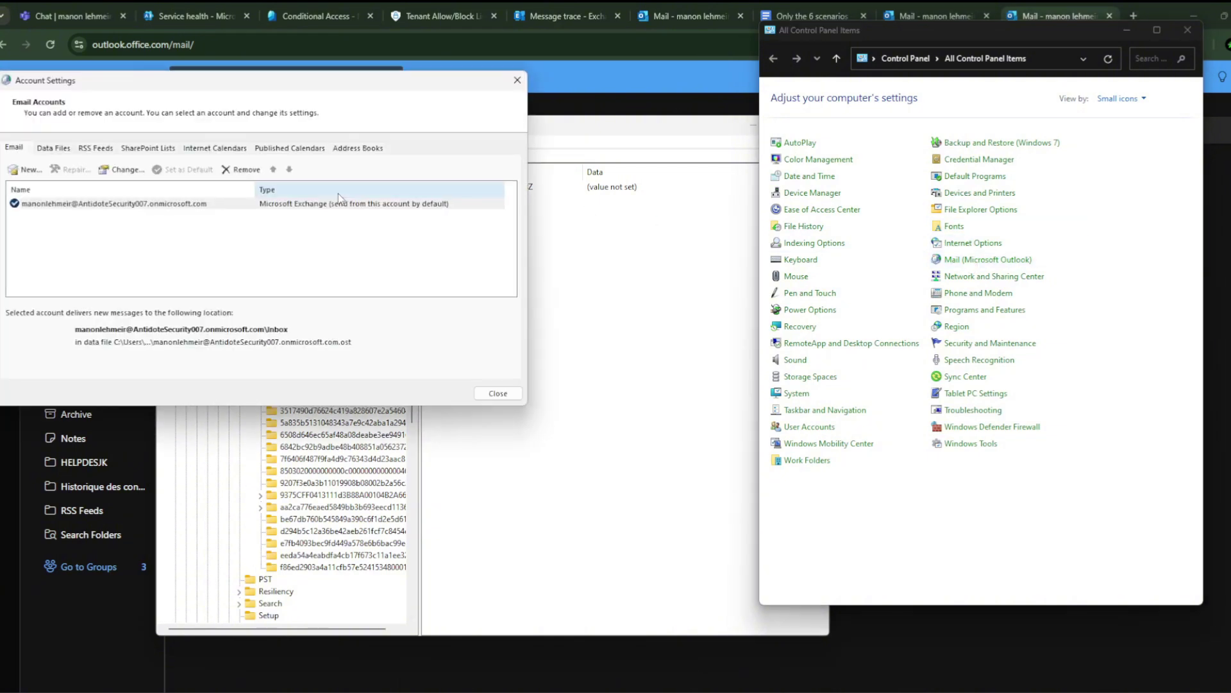
pyautogui.click(61, 151)
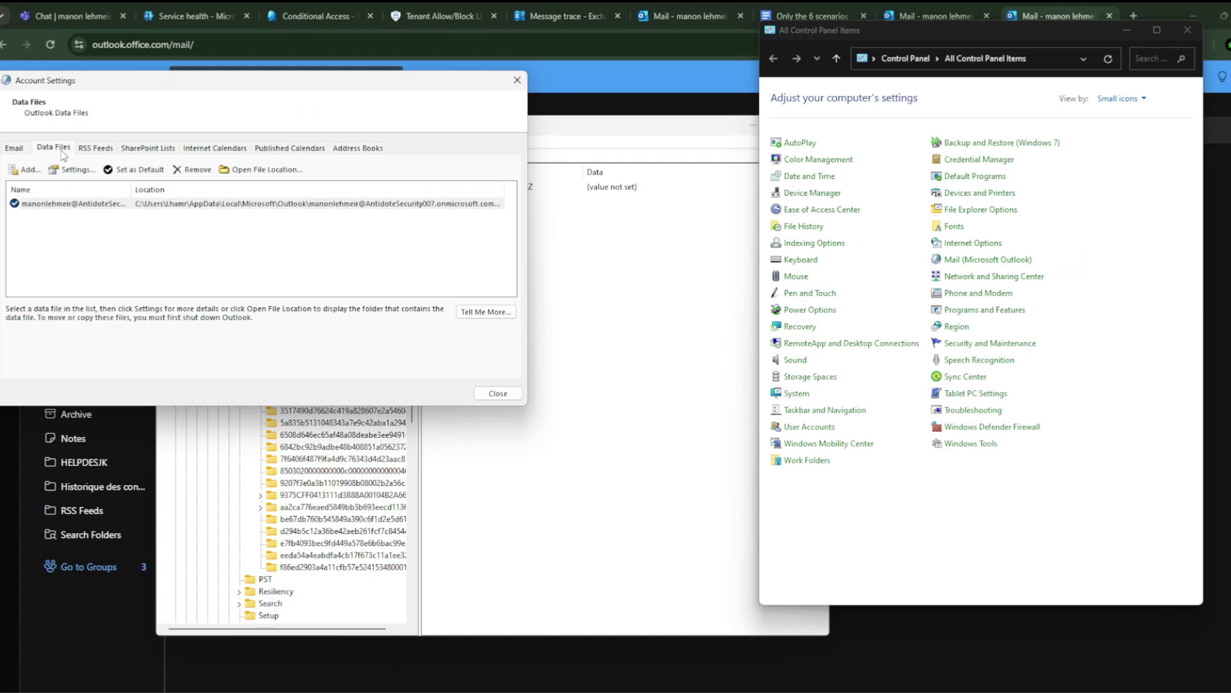
pyautogui.click(263, 170)
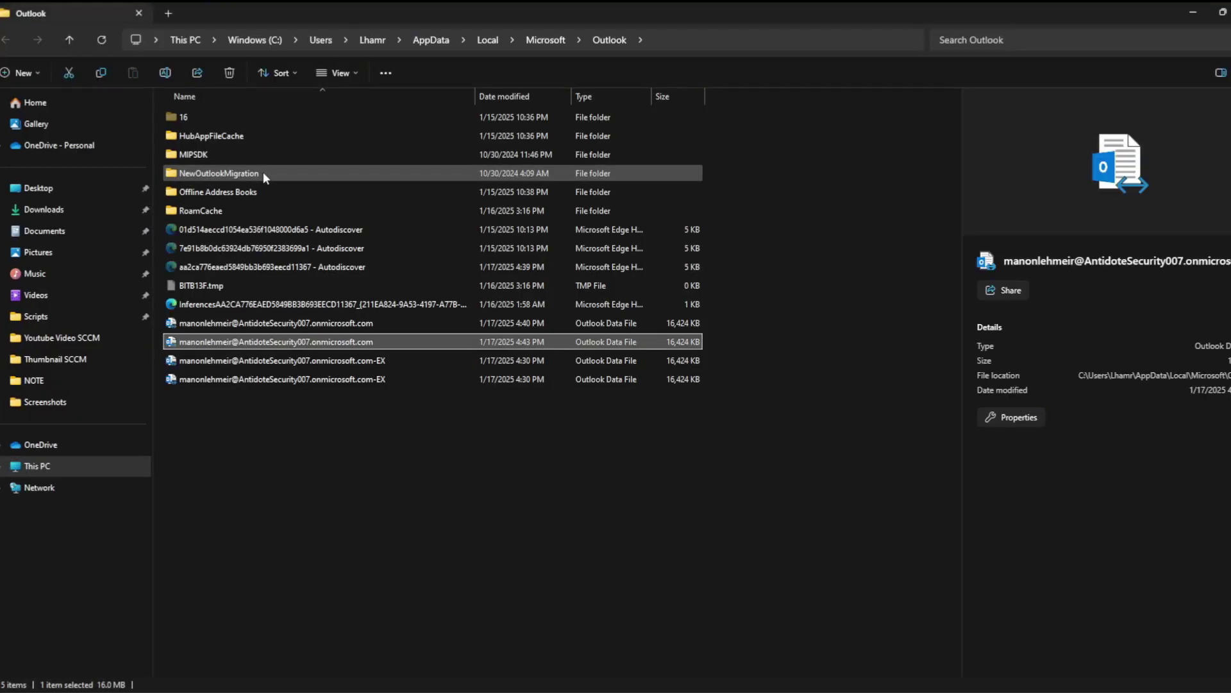
# Select all items in the Outlook data folder, clear the selection, and close Account Settings and Mail Setup.
pyautogui.moveTo(229, 466); pyautogui.dragTo(464, 88)
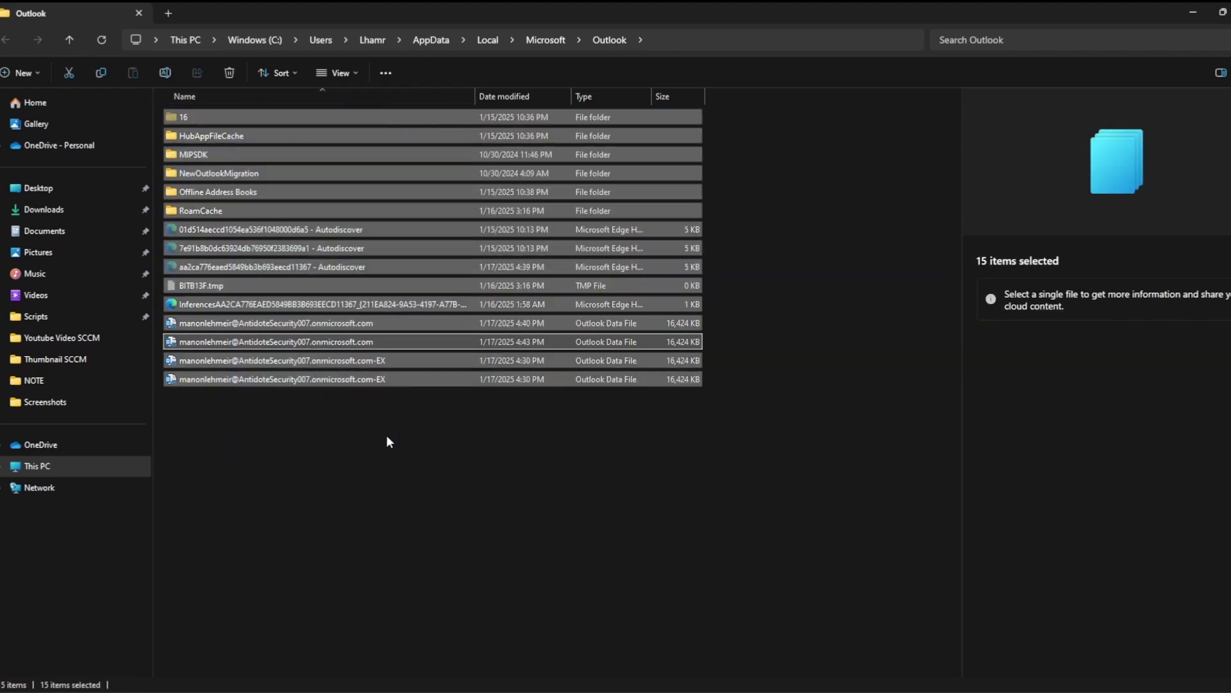
pyautogui.click(418, 442)
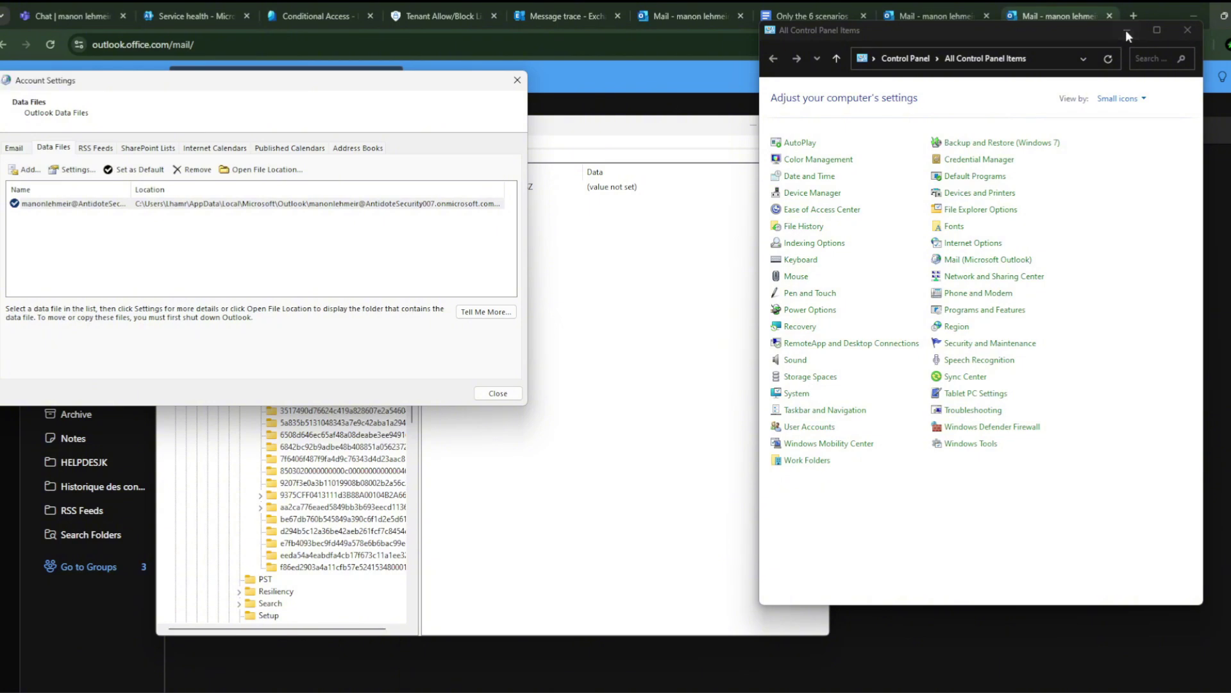
pyautogui.click(1127, 31)
pyautogui.click(517, 80)
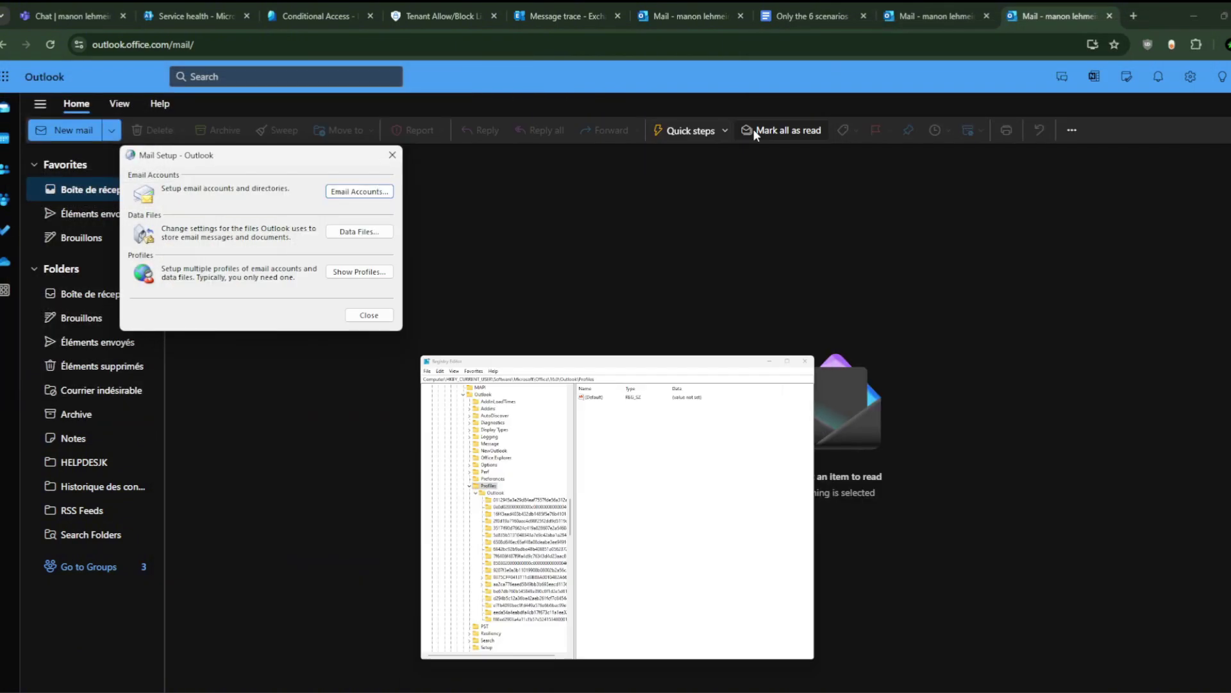
pyautogui.click(392, 154)
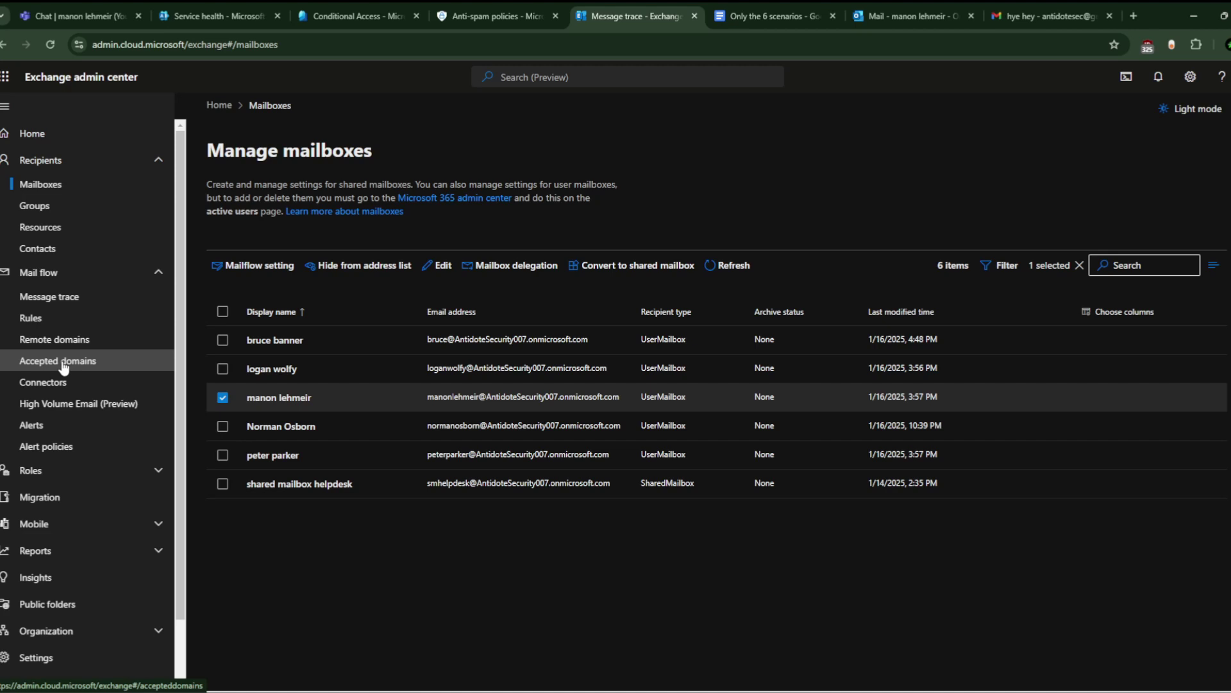
# In the Exchange admin center, start a remote domain named ezfze for zetrféezf, view its email reply types and cancel it.
pyautogui.click(92, 343)
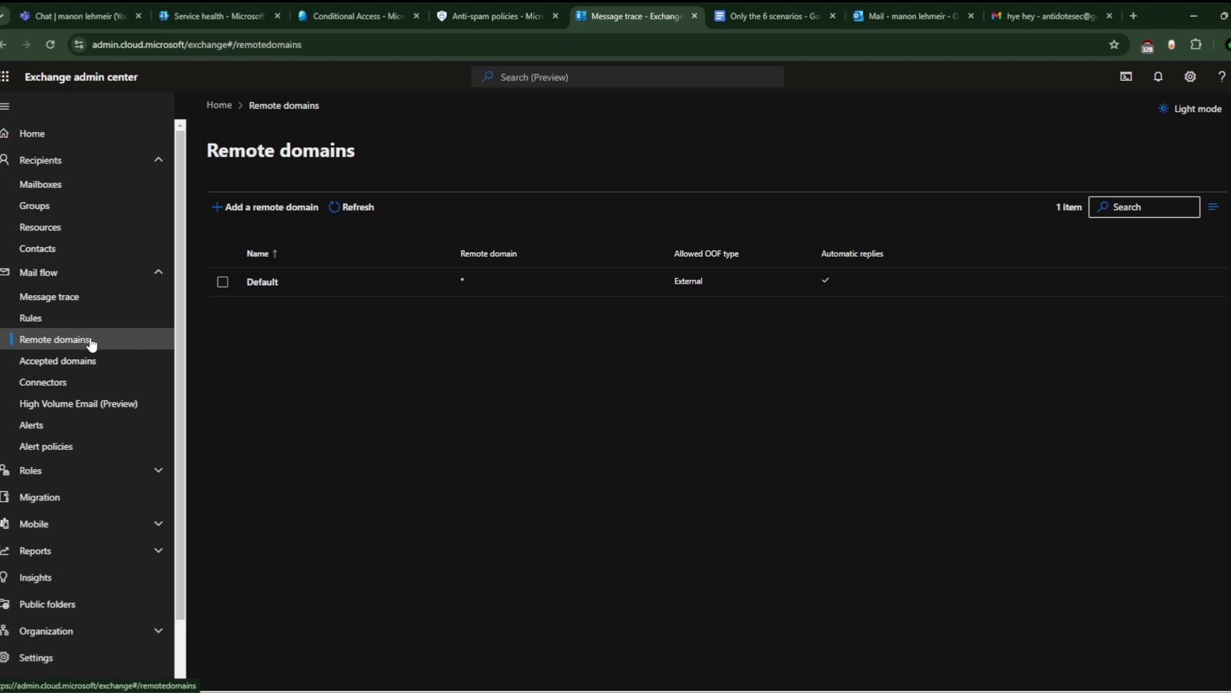
pyautogui.click(294, 207)
pyautogui.write('ezfze')
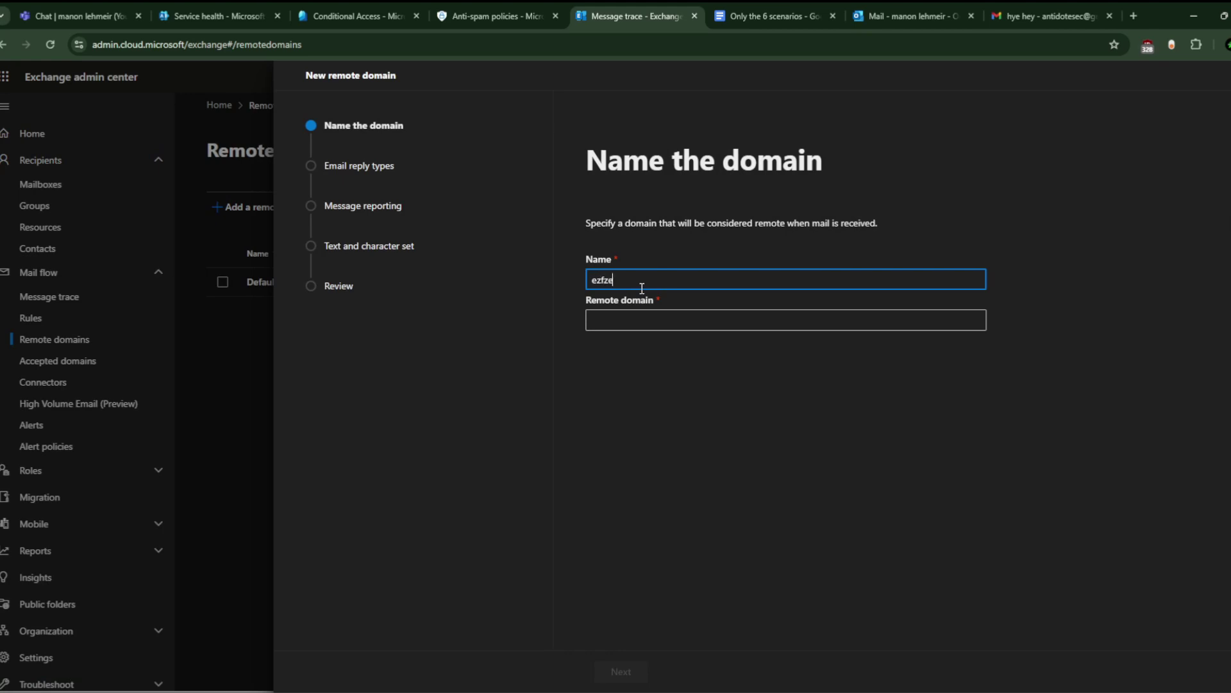
pyautogui.click(633, 318)
pyautogui.write('zetrféezf')
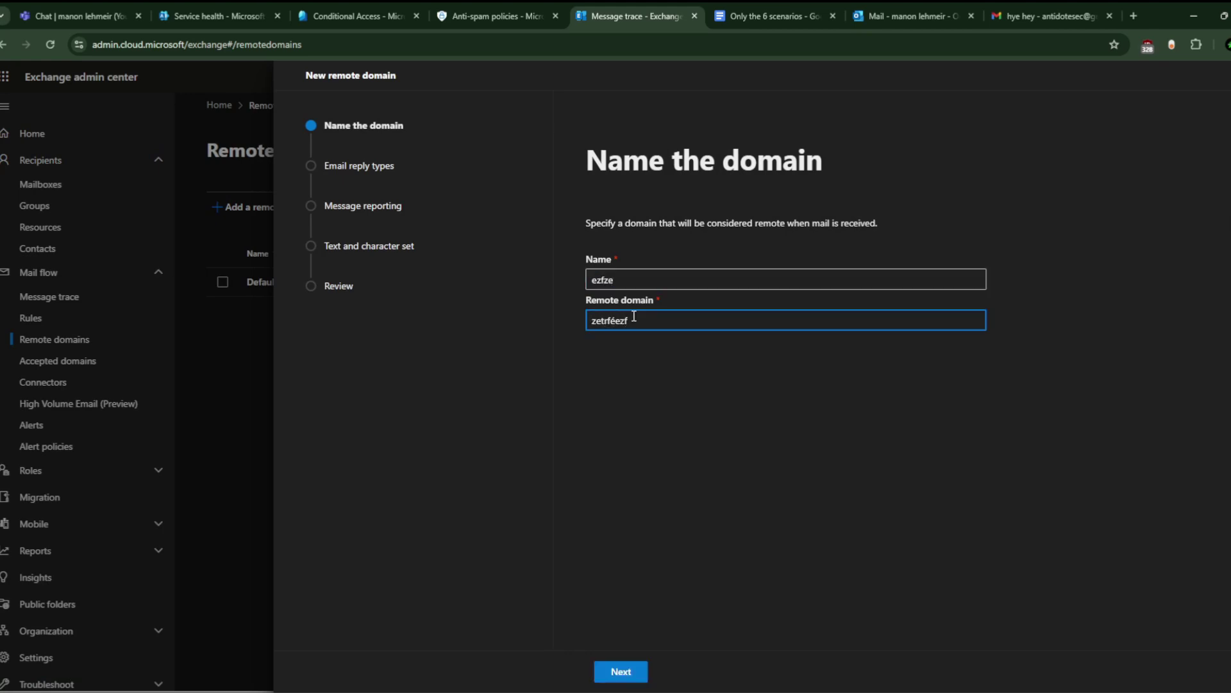
pyautogui.click(621, 671)
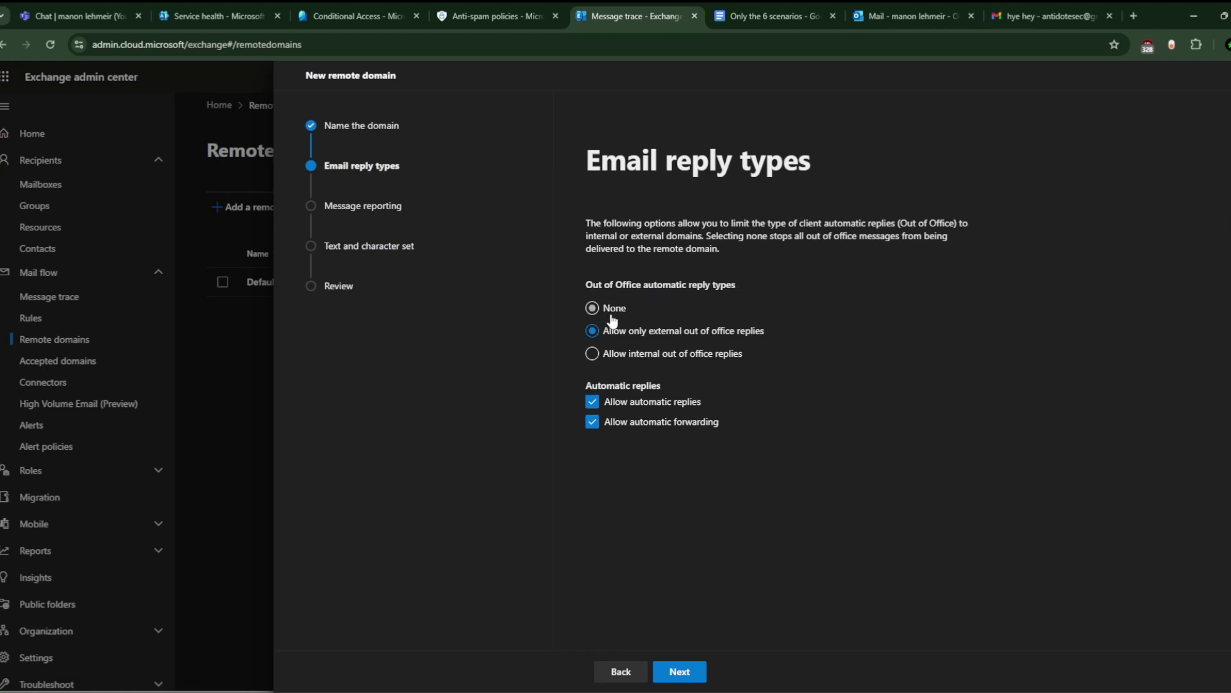
pyautogui.click(654, 356)
pyautogui.press('Escape')
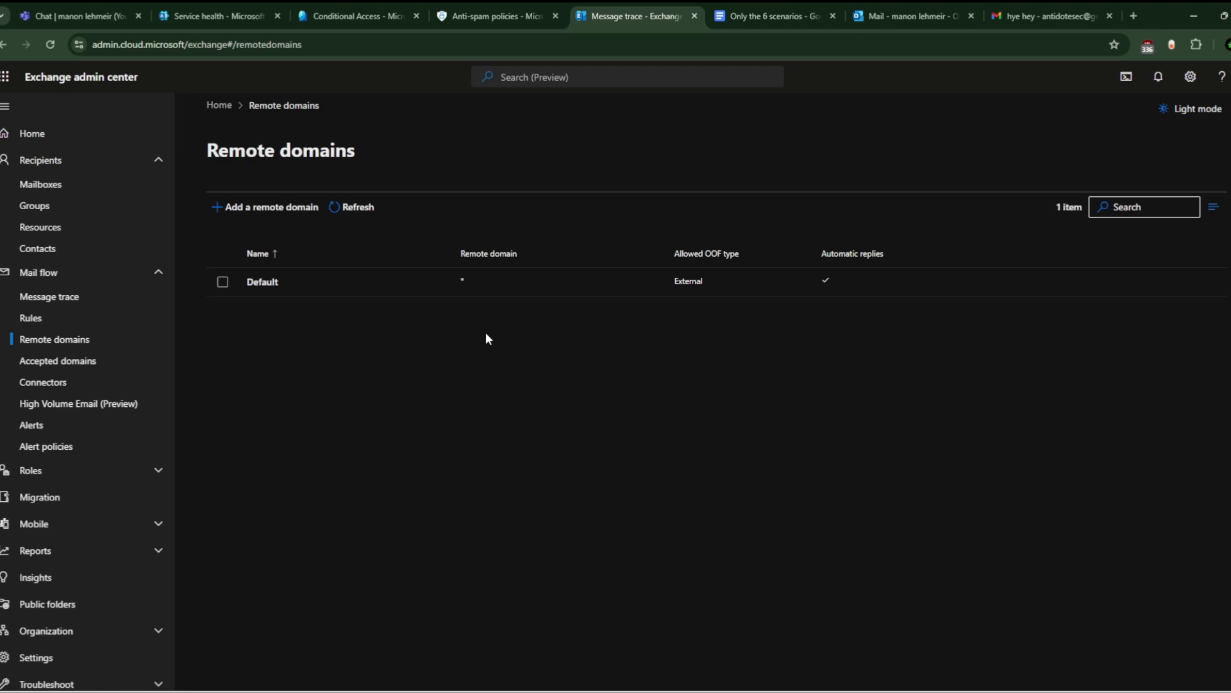
pyautogui.click(844, 691)
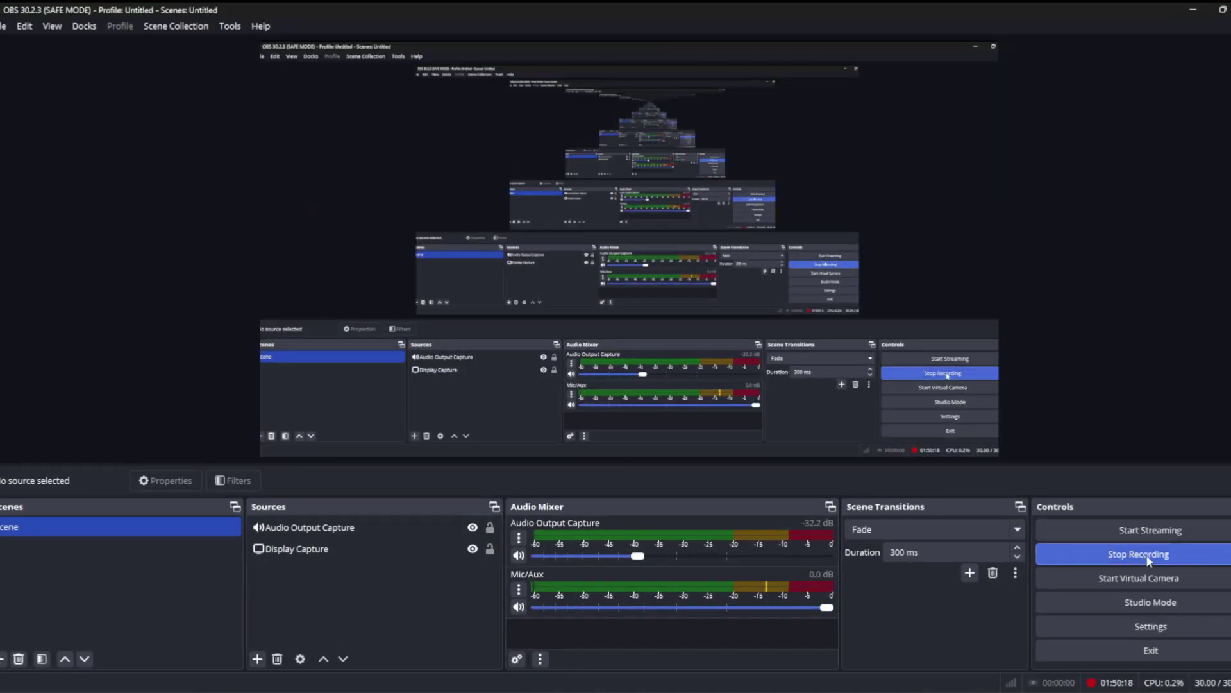
pyautogui.click(1148, 555)
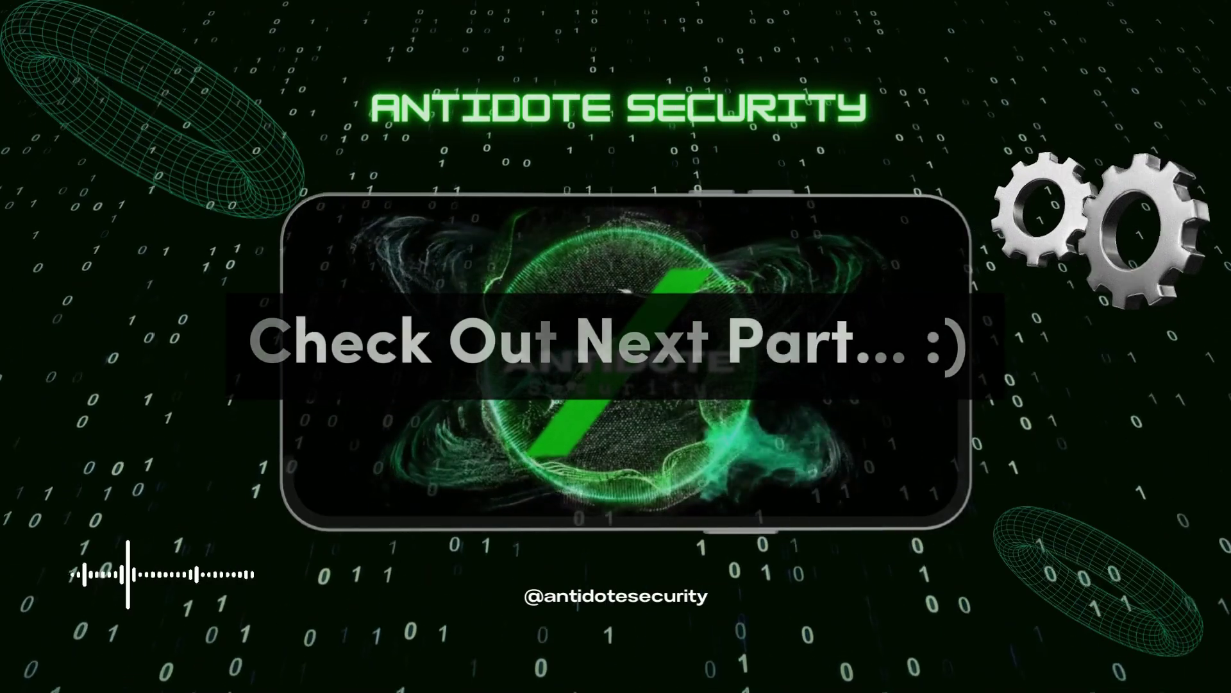